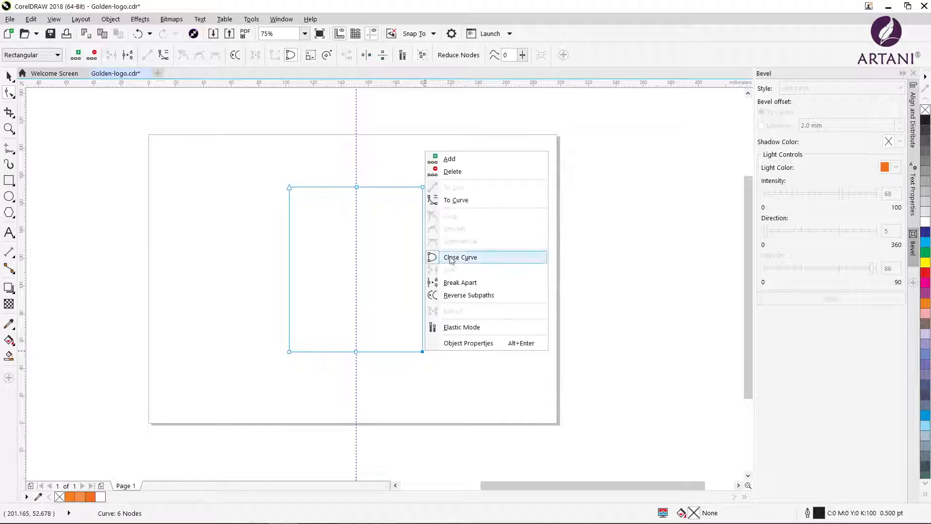
Delete the two bottom corner nodes of the rectangle so it becomes a downward-pointing triangle
{"action": "left_click", "coordinate": [452, 171]}
{"action": "right_click", "coordinate": [291, 353]}
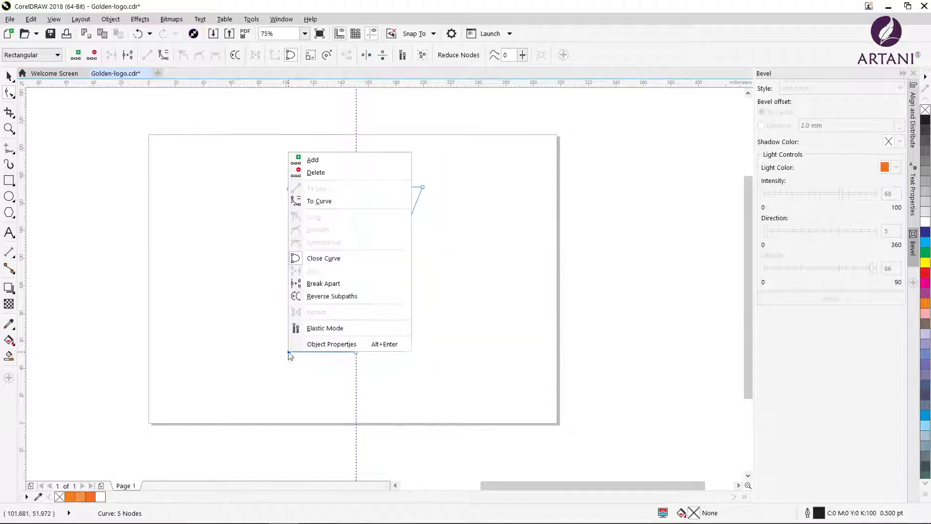
{"action": "left_click", "coordinate": [322, 173]}
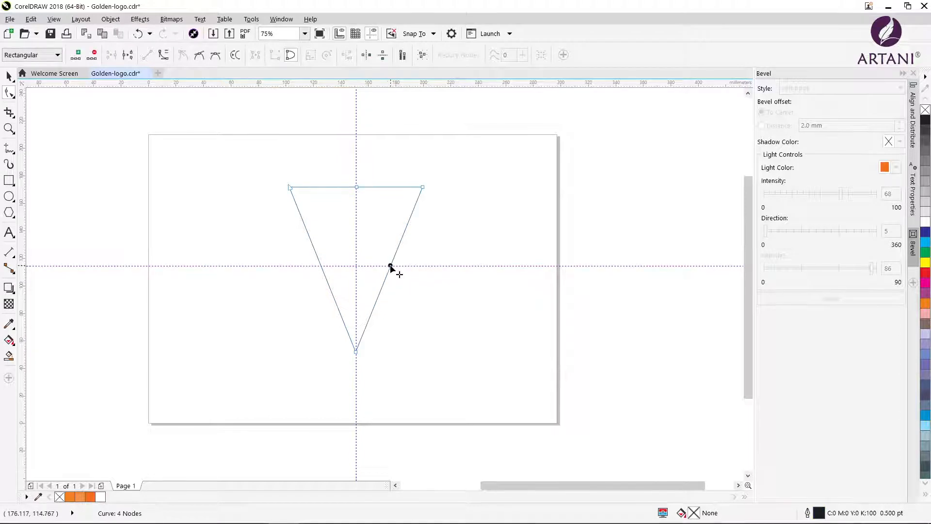
Convert the triangle's right side to a curve and bend it outward into a shield edge
{"action": "right_click", "coordinate": [391, 266]}
{"action": "left_click", "coordinate": [429, 318]}
{"action": "left_click_drag", "start_coordinate": [391, 266], "coordinate": [412, 291]}
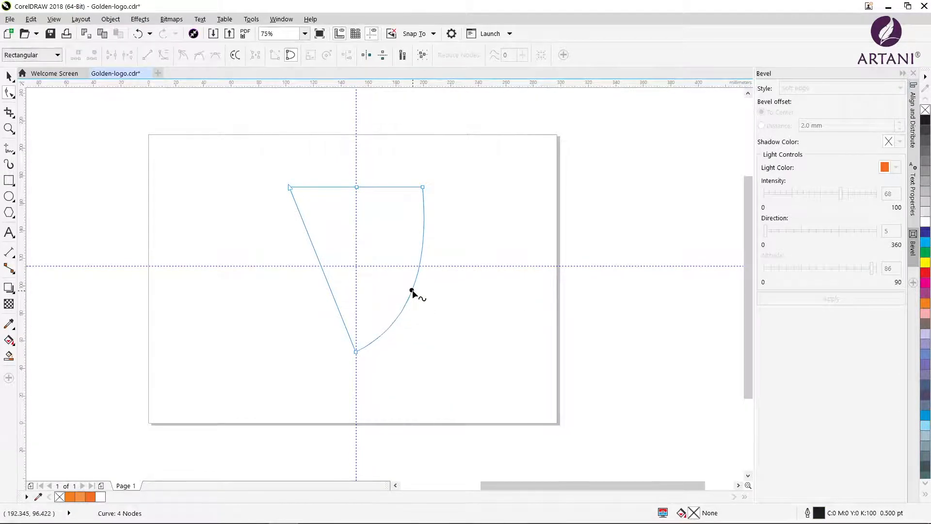
Convert the triangle's left side to a curve and bend it outward to mirror the right side
{"action": "left_click", "coordinate": [323, 290]}
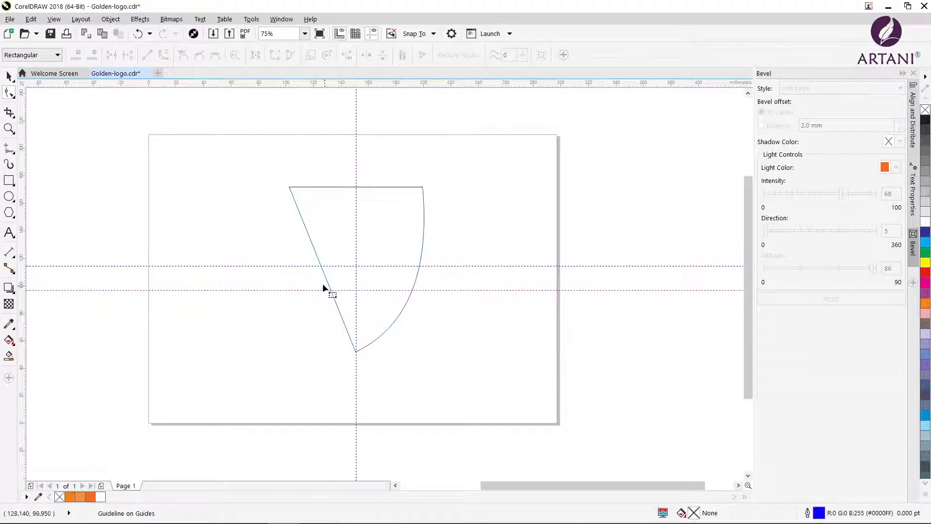
{"action": "left_click", "coordinate": [322, 270]}
{"action": "right_click", "coordinate": [321, 268]}
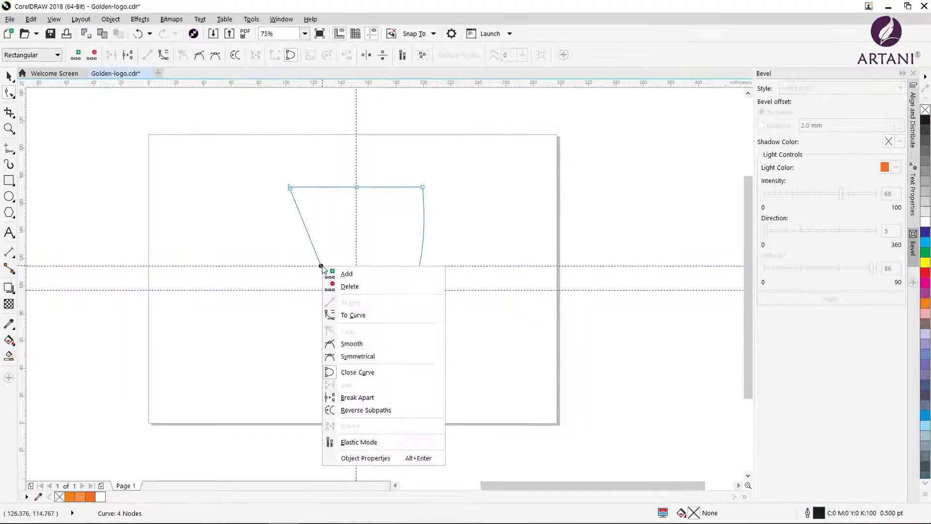
{"action": "left_click", "coordinate": [350, 313]}
{"action": "left_click_drag", "start_coordinate": [321, 267], "coordinate": [304, 289]}
Shorten the shield from below to about 98 mm tall and raise the middle node of its top edge into a peak
{"action": "left_click", "coordinate": [9, 76]}
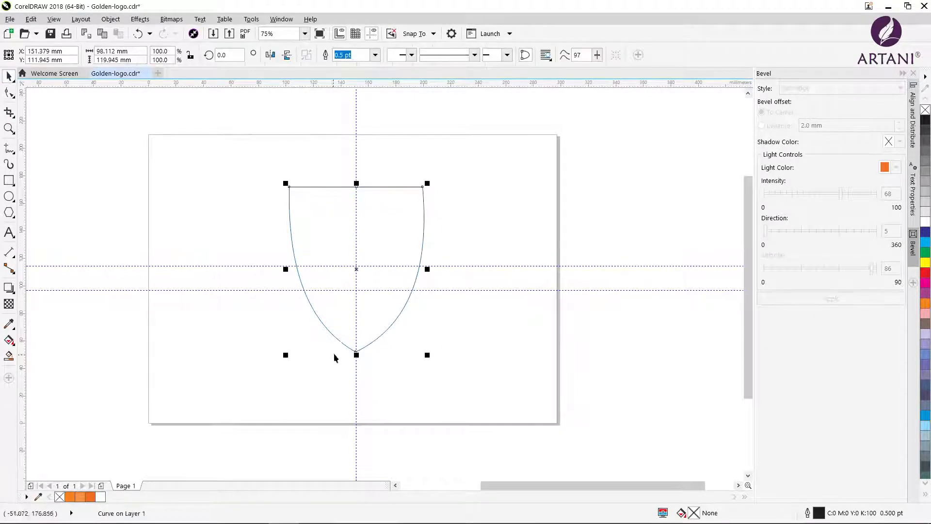
{"action": "left_click_drag", "start_coordinate": [357, 354], "coordinate": [357, 323]}
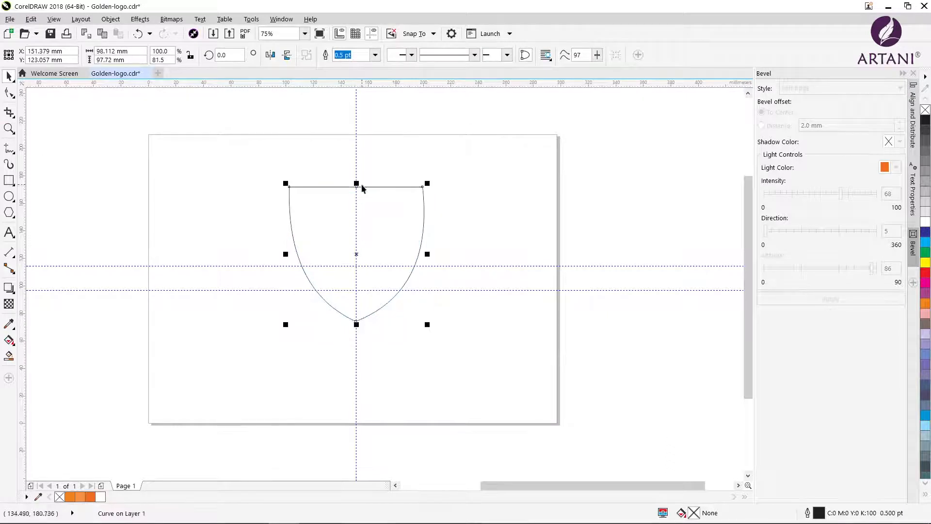
{"action": "key", "text": "F10"}
{"action": "left_click_drag", "start_coordinate": [350, 187], "coordinate": [357, 177]}
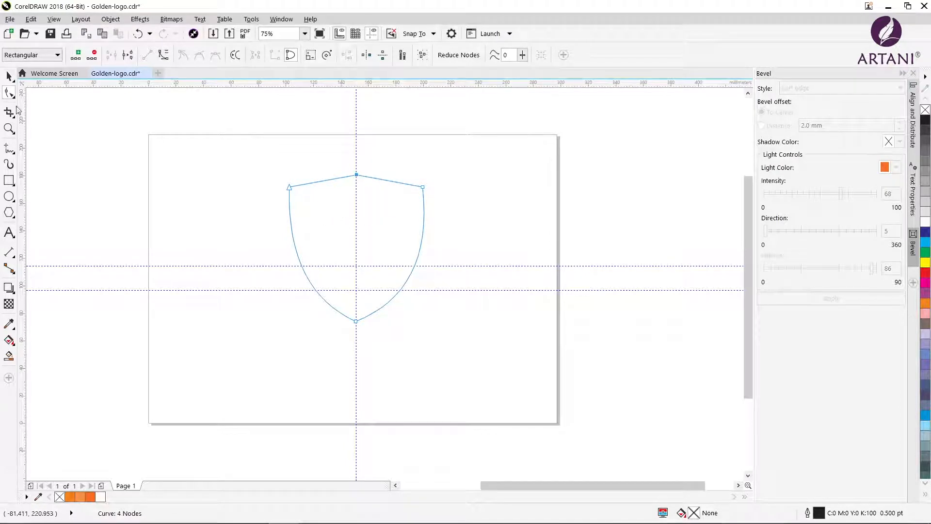
Make three concentric scaled copies of the shield, about 92.5, 86 and 108 mm wide
{"action": "key", "text": "space"}
{"action": "mouse_move", "coordinate": [285, 172]}
{"action": "left_mouse_down"}
{"action": "mouse_move", "coordinate": [277, 159]}
{"action": "mouse_move", "coordinate": [293, 175]}
{"action": "left_mouse_up"}
{"action": "left_click", "coordinate": [298, 175]}
{"action": "left_click", "coordinate": [299, 176]}
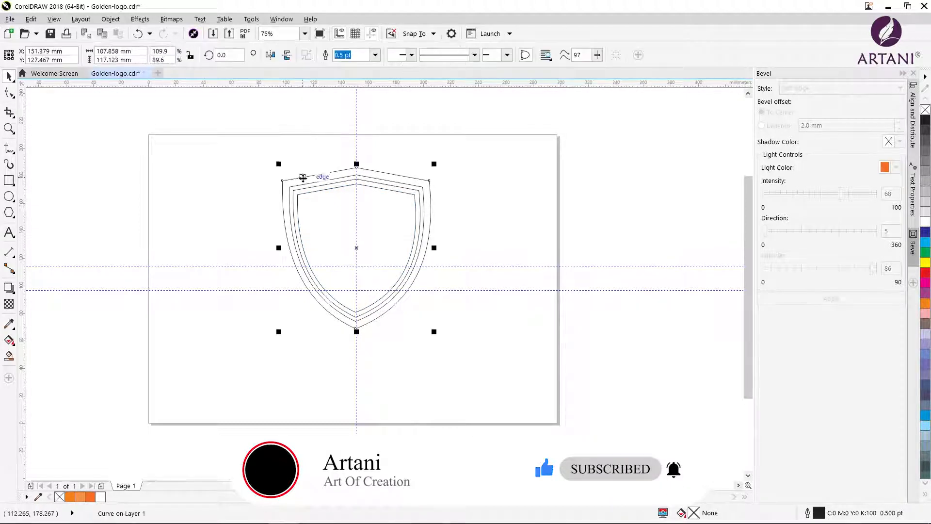
{"action": "left_click", "coordinate": [253, 190]}
Fill the innermost shield with the dark orange from the document palette
{"action": "key", "text": "z"}
{"action": "left_click", "coordinate": [281, 192]}
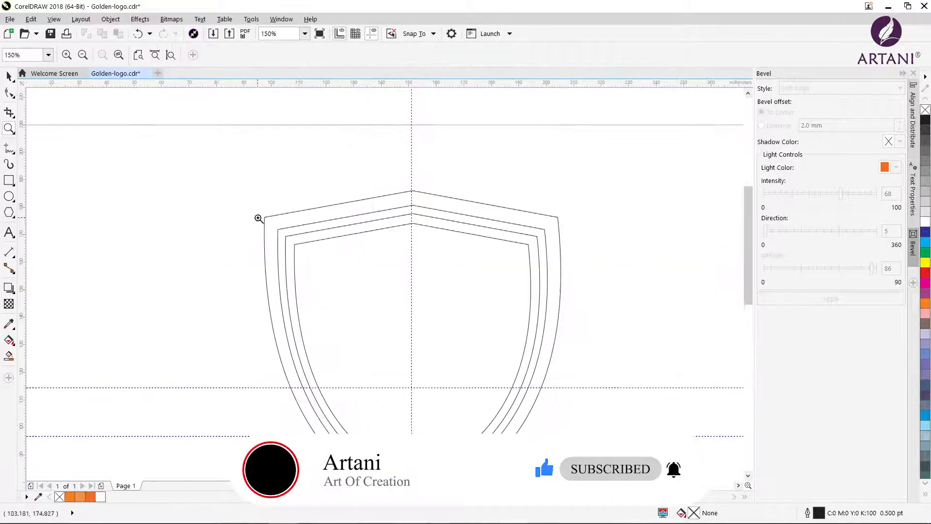
{"action": "left_click", "coordinate": [9, 78]}
{"action": "left_click", "coordinate": [286, 218]}
{"action": "left_click", "coordinate": [297, 231]}
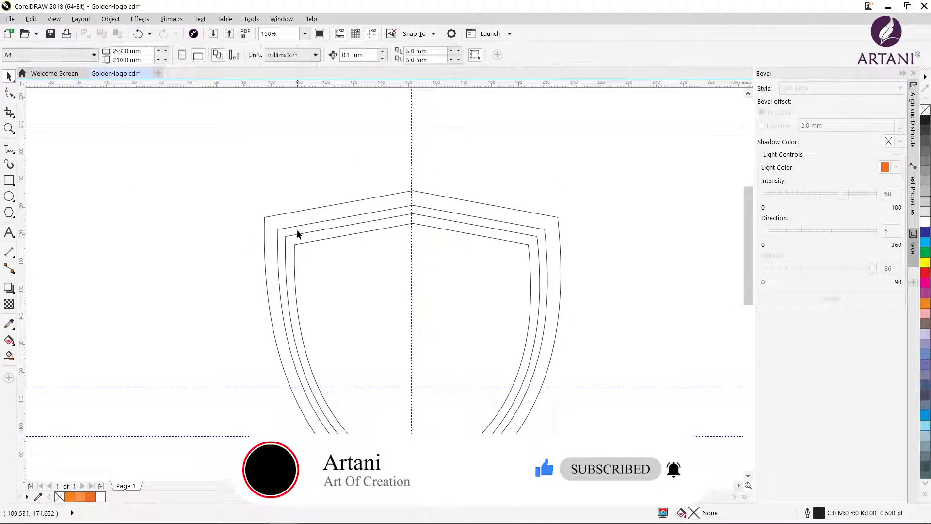
{"action": "left_click", "coordinate": [297, 228]}
{"action": "left_click", "coordinate": [289, 233]}
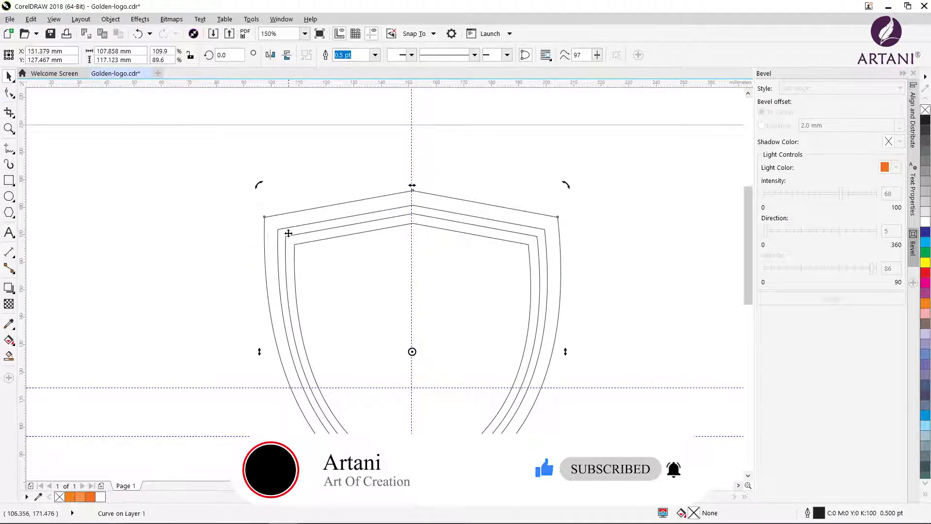
{"action": "left_click", "coordinate": [200, 216]}
{"action": "left_click", "coordinate": [321, 239]}
{"action": "left_click", "coordinate": [91, 497]}
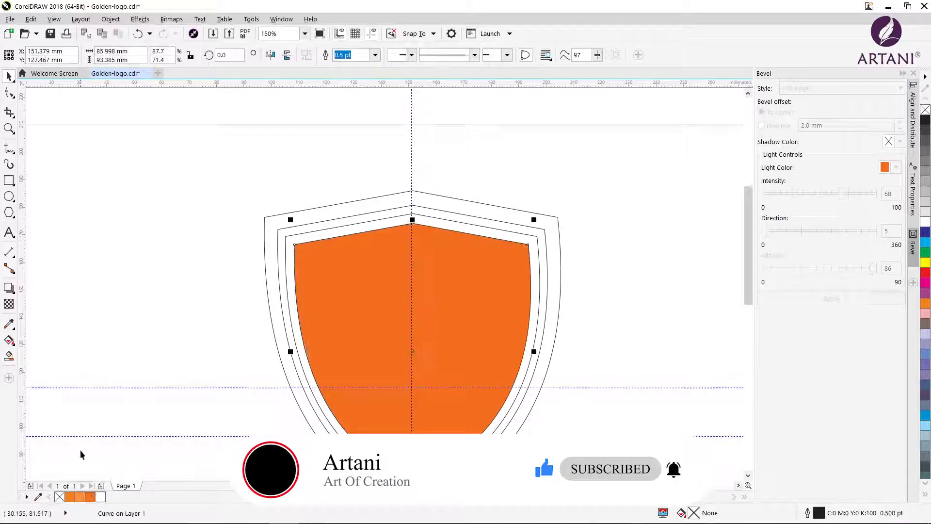
Fill the second-innermost shield with orange C0 M71 Y100 K0 and the outermost one with lighter orange C0 M51 Y80 K0
{"action": "left_click", "coordinate": [192, 350]}
{"action": "left_click", "coordinate": [288, 306]}
{"action": "left_click", "coordinate": [90, 497]}
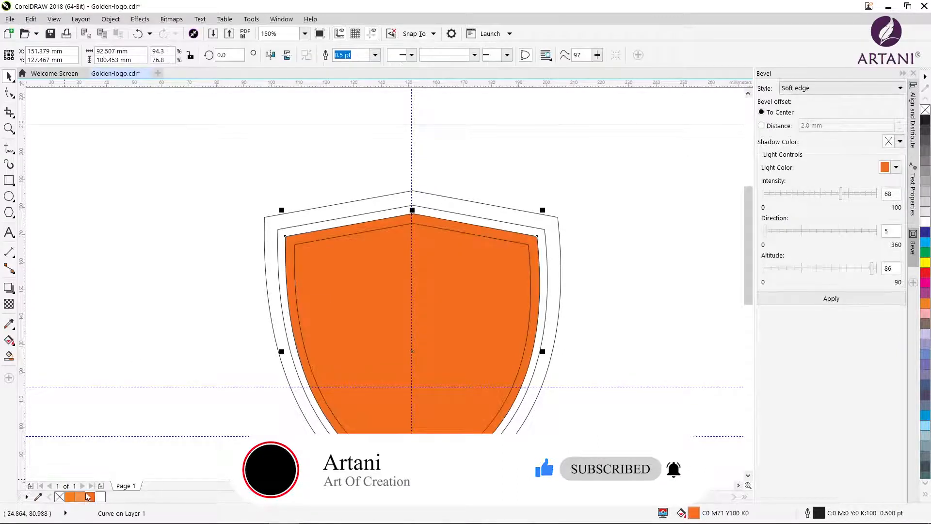
{"action": "left_click", "coordinate": [282, 280]}
{"action": "left_click", "coordinate": [79, 496]}
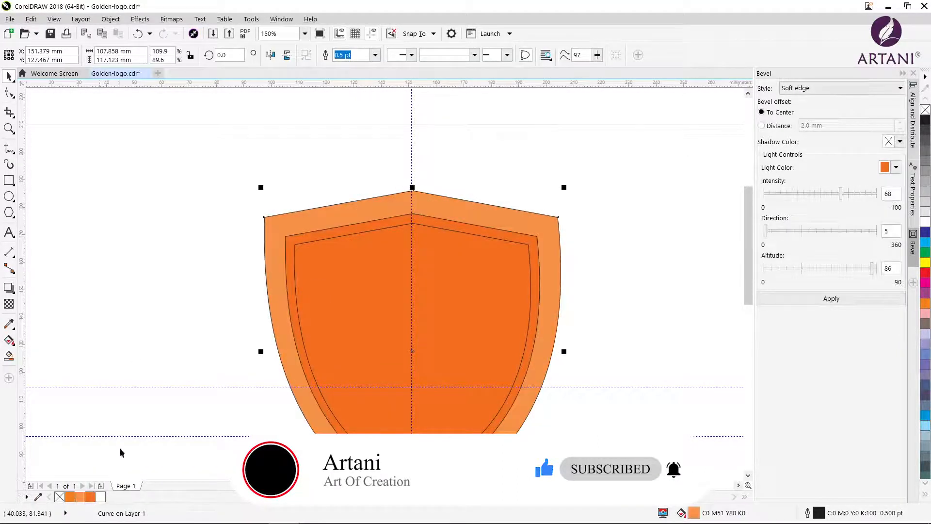
Send the outermost shield to the back and fill the shield just inside it with the dark orange
{"action": "left_click", "coordinate": [242, 366]}
{"action": "left_click", "coordinate": [286, 364]}
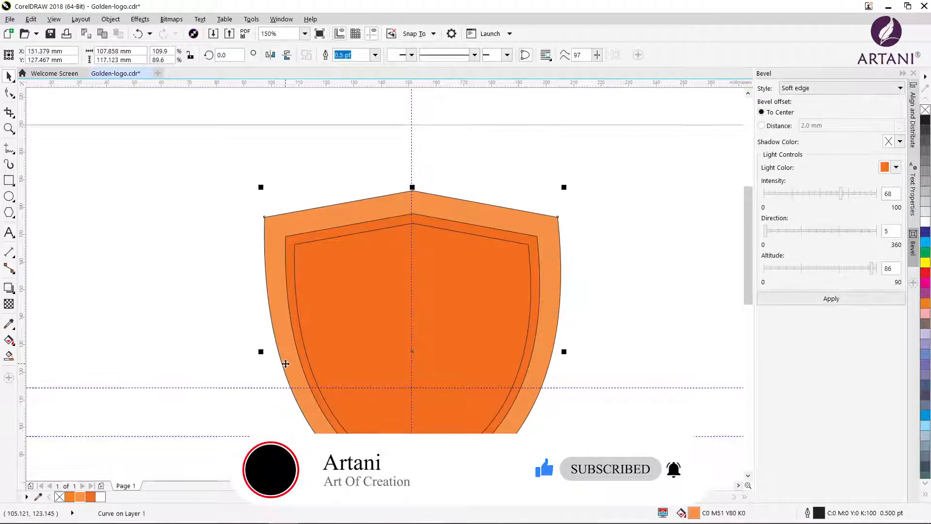
{"action": "key", "text": "shift+Page_Down"}
{"action": "left_click", "coordinate": [247, 362]}
{"action": "left_click", "coordinate": [292, 341]}
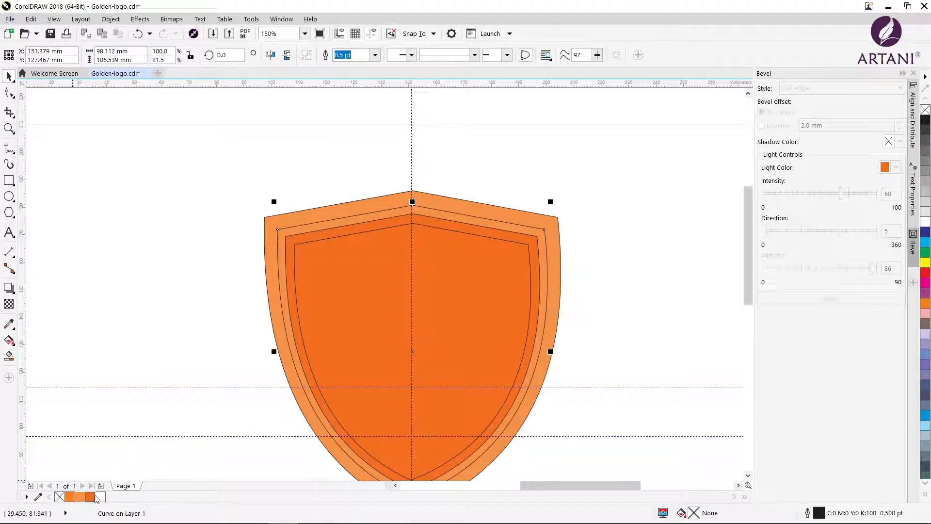
{"action": "left_click", "coordinate": [90, 497]}
Cut the second-largest shield out of the outermost one with Back Minus Front, leaving a border ring
{"action": "left_click", "coordinate": [158, 217]}
{"action": "left_click", "coordinate": [289, 217]}
{"action": "left_click", "coordinate": [308, 214], "text": "shift"}
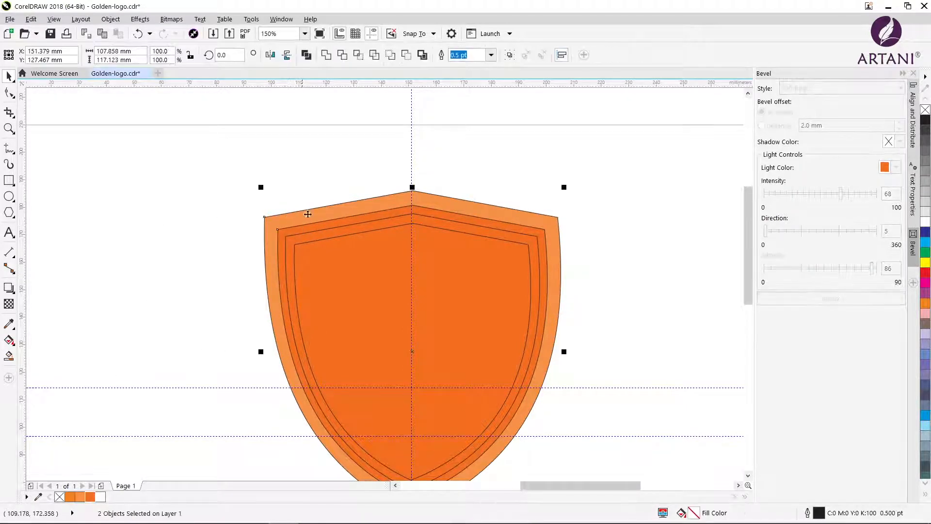
{"action": "left_click", "coordinate": [408, 57]}
{"action": "left_click", "coordinate": [197, 152]}
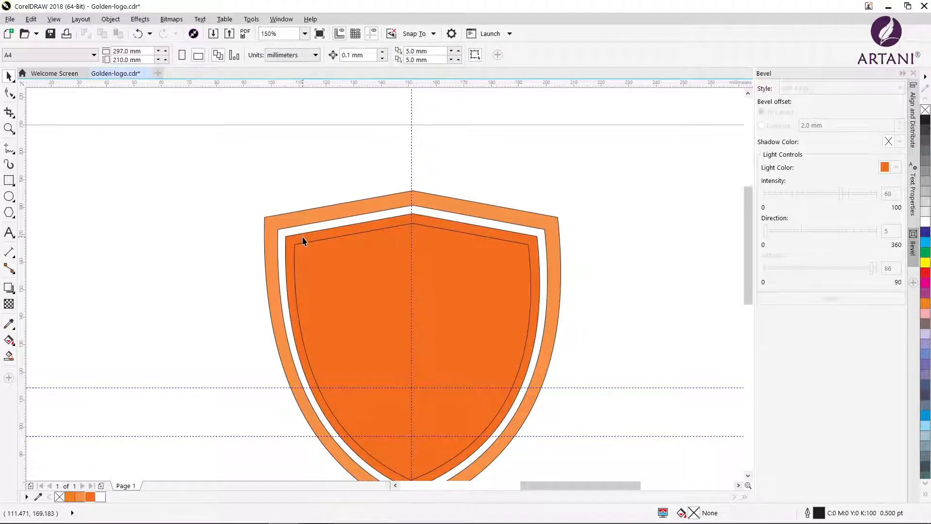
Enlarge the two inner shields about their centre to about 98 mm and 95.7 mm wide, closing the gap to the border
{"action": "left_click", "coordinate": [304, 243]}
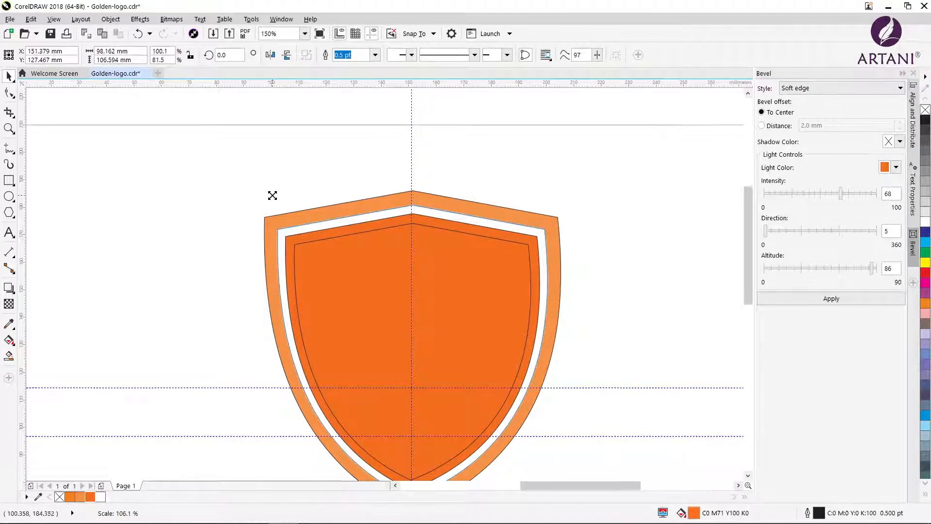
{"action": "mouse_move", "coordinate": [271, 193]}
{"action": "left_mouse_down"}
{"action": "mouse_move", "coordinate": [281, 210]}
{"action": "mouse_move", "coordinate": [276, 205]}
{"action": "left_mouse_up"}
{"action": "left_click", "coordinate": [228, 207]}
{"action": "left_click", "coordinate": [306, 249]}
{"action": "left_click", "coordinate": [289, 215], "text": "shift"}
{"action": "left_click", "coordinate": [335, 275]}
{"action": "key", "text": "Escape"}
{"action": "left_click", "coordinate": [313, 282]}
Recolour the outer border's fill to C0 M71 Y100 K0 and switch it to a linear fountain fill
{"action": "left_click_drag", "start_coordinate": [746, 281], "coordinate": [746, 316]}
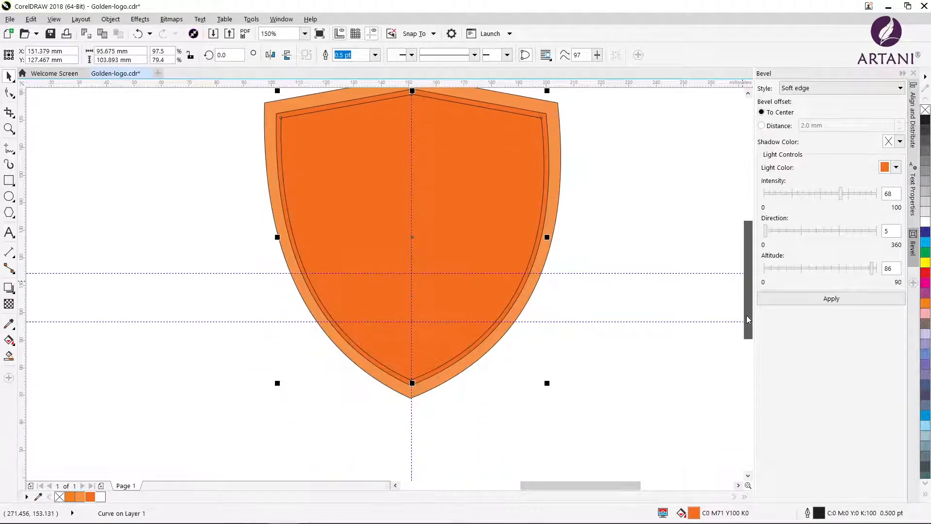
{"action": "left_click", "coordinate": [531, 299]}
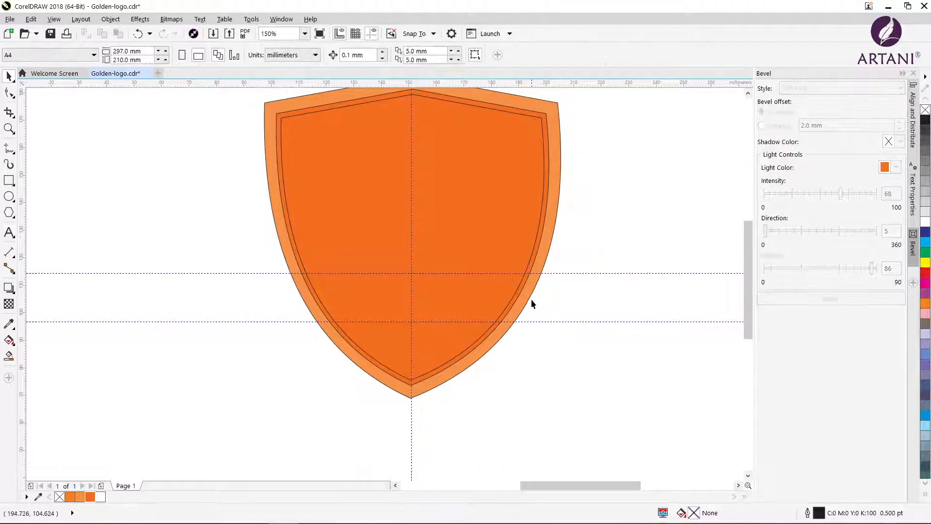
{"action": "left_click", "coordinate": [527, 297]}
{"action": "double_click", "coordinate": [694, 513]}
{"action": "left_click_drag", "start_coordinate": [393, 160], "coordinate": [619, 205]}
{"action": "left_click", "coordinate": [580, 259]}
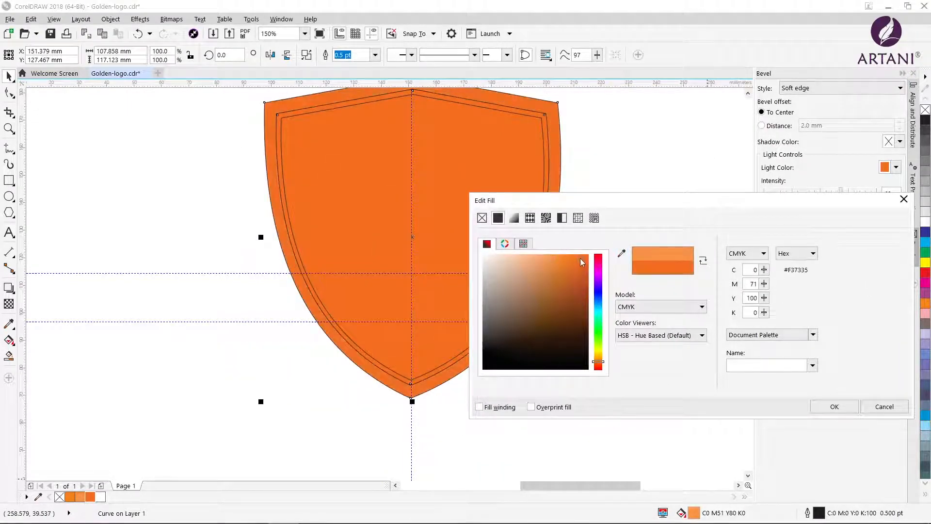
{"action": "left_click", "coordinate": [514, 218]}
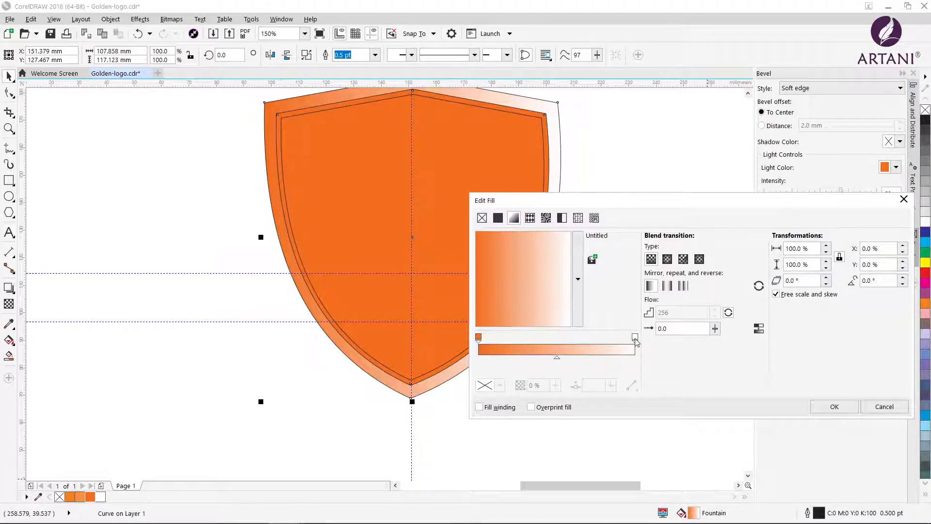
Set the gradient's end colour to the dark orange sampled from the inner shield
{"action": "left_click", "coordinate": [635, 337]}
{"action": "left_click", "coordinate": [499, 385]}
{"action": "left_click", "coordinate": [541, 252]}
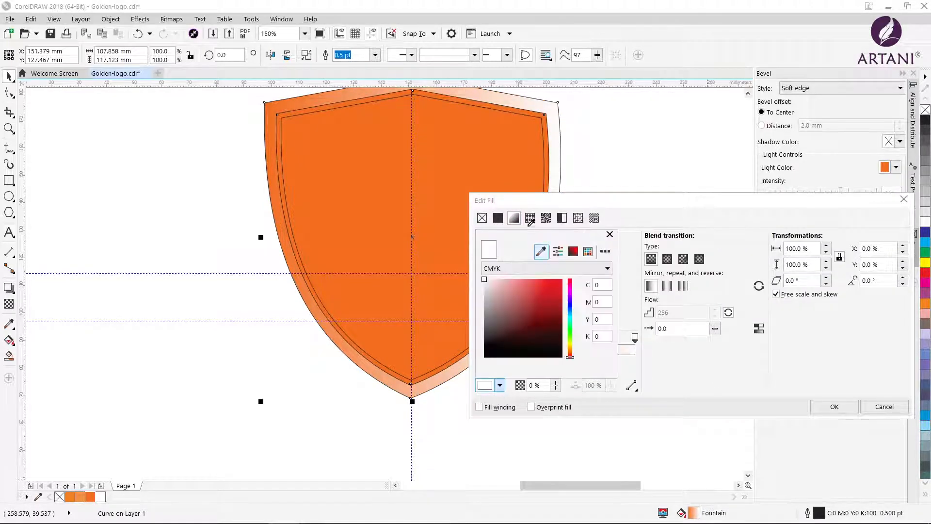
{"action": "left_click", "coordinate": [291, 194]}
{"action": "left_click", "coordinate": [620, 244]}
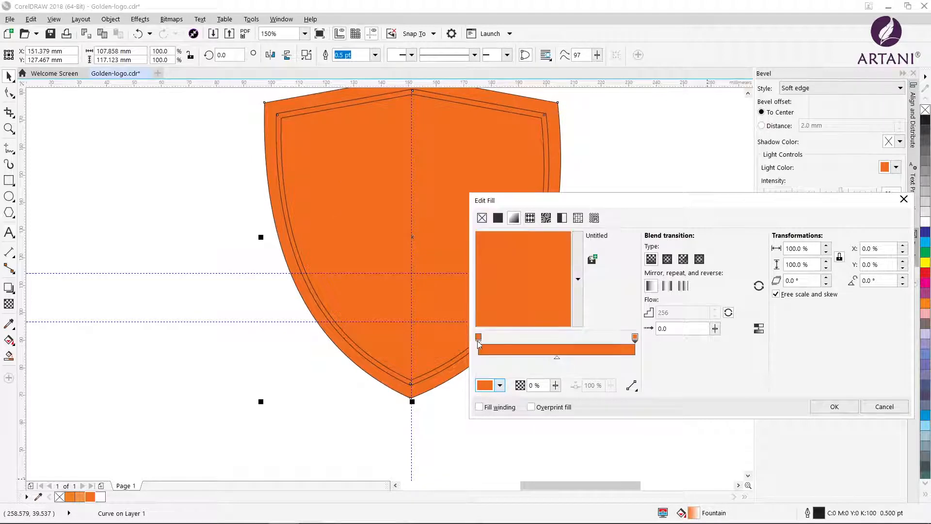
Add four intermediate colour stops and spread them along the border's gradient
{"action": "left_click", "coordinate": [480, 338]}
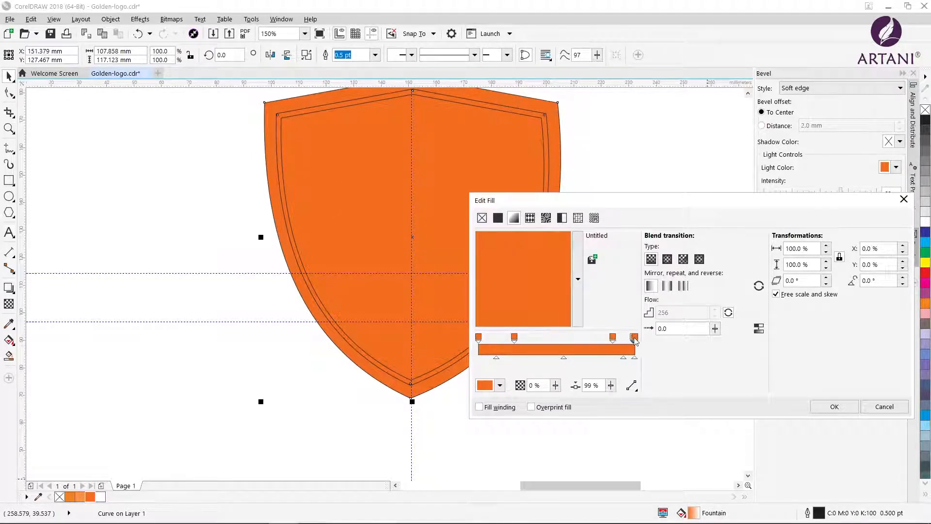
{"action": "left_click_drag", "start_coordinate": [634, 338], "coordinate": [576, 341]}
{"action": "left_click_drag", "start_coordinate": [479, 339], "coordinate": [541, 342]}
Change the gradient's first colour stop to a slightly redder orange
{"action": "left_click", "coordinate": [479, 338]}
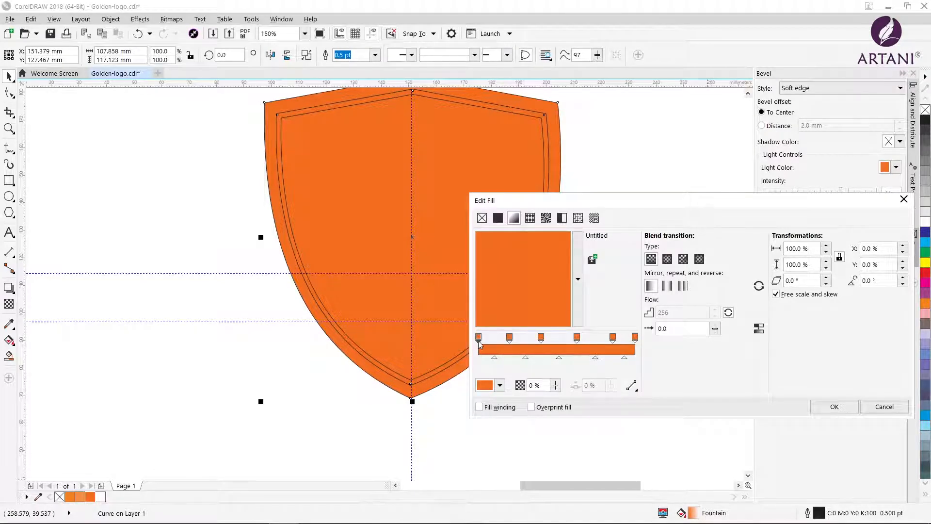
{"action": "left_click", "coordinate": [500, 385]}
{"action": "left_click", "coordinate": [545, 402]}
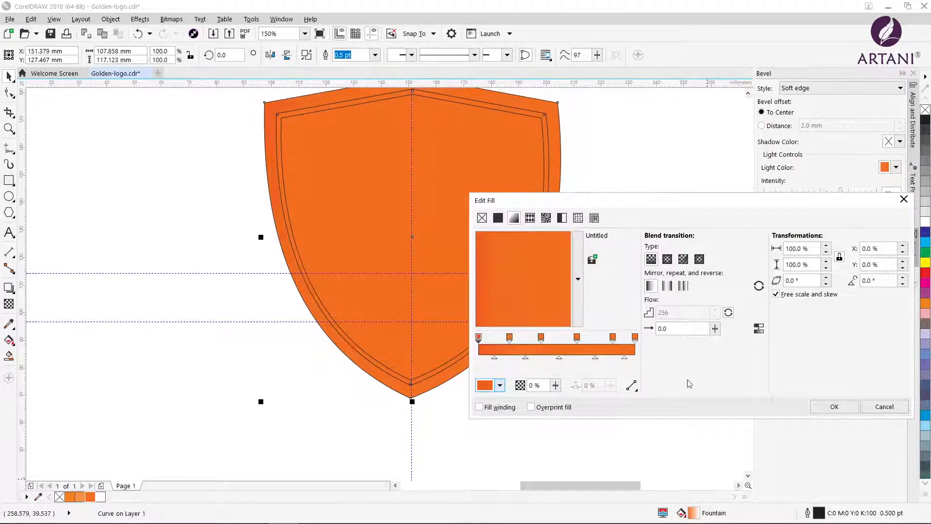
Set the gradient stop at 20 % to the lighter orange C0 M63 Y100 K0
{"action": "left_click", "coordinate": [509, 338]}
{"action": "left_click", "coordinate": [499, 389]}
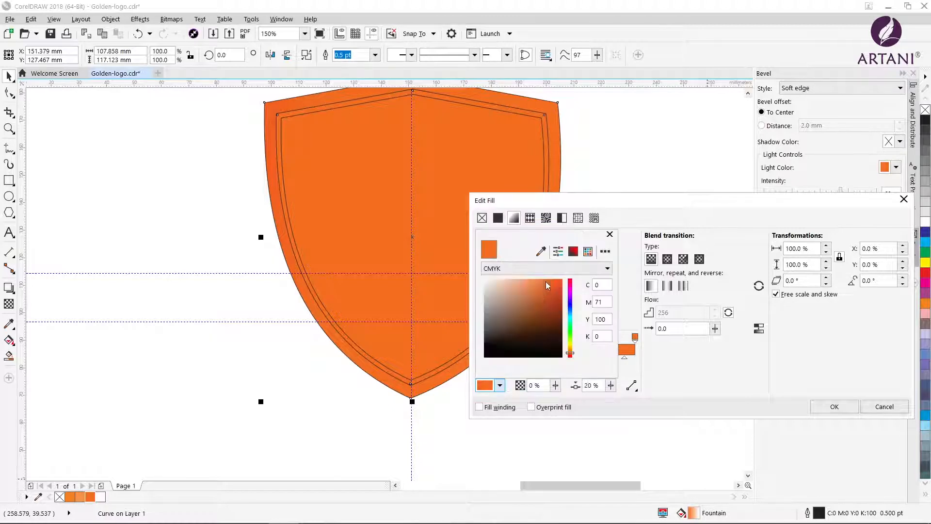
{"action": "left_click", "coordinate": [570, 349]}
{"action": "left_click", "coordinate": [570, 351]}
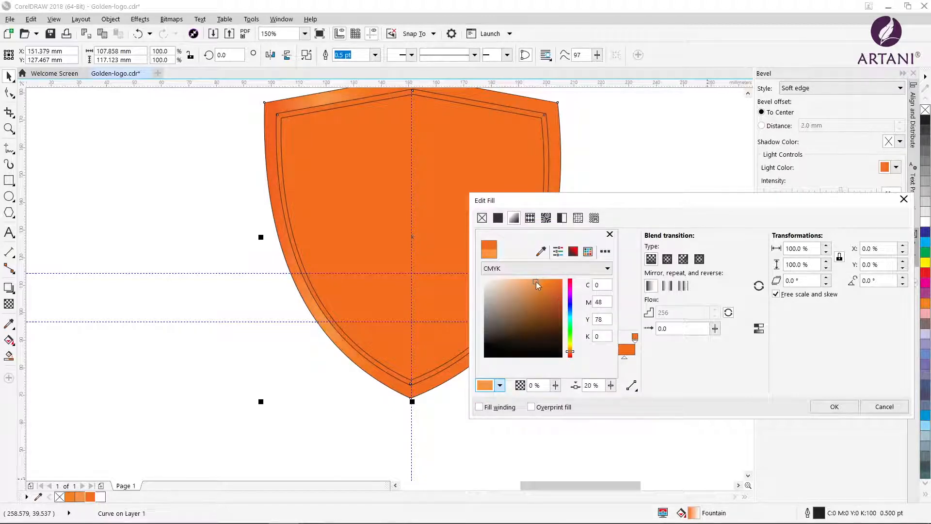
{"action": "left_click", "coordinate": [549, 286]}
{"action": "left_click", "coordinate": [570, 349]}
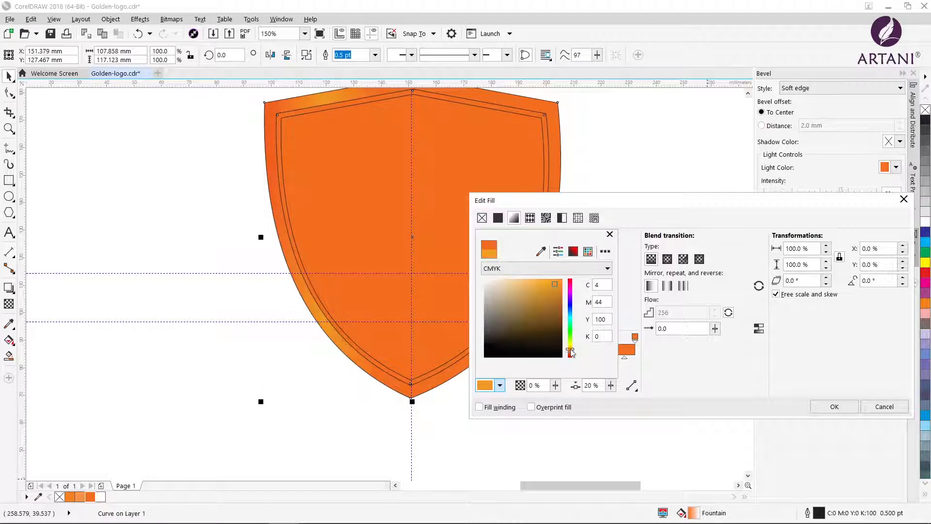
{"action": "left_click", "coordinate": [571, 354]}
{"action": "left_click_drag", "start_coordinate": [557, 286], "coordinate": [547, 282]}
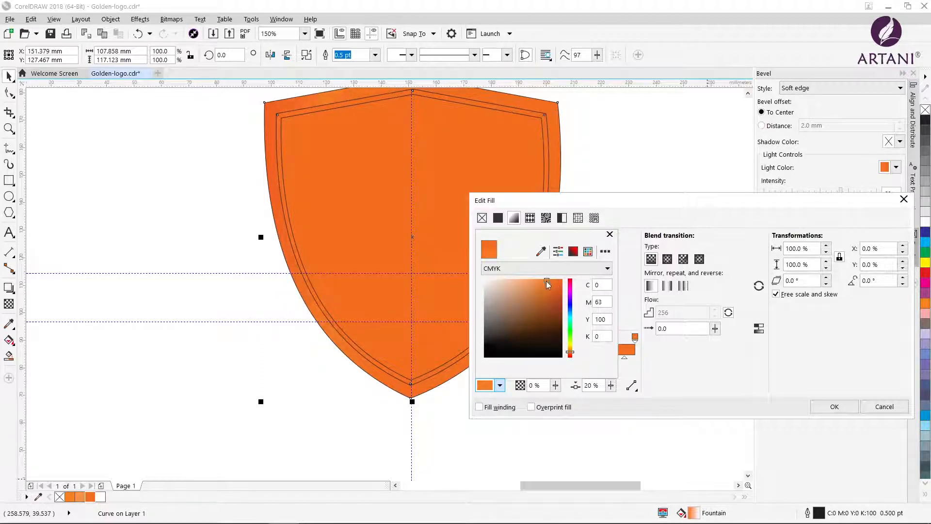
{"action": "left_click", "coordinate": [695, 384]}
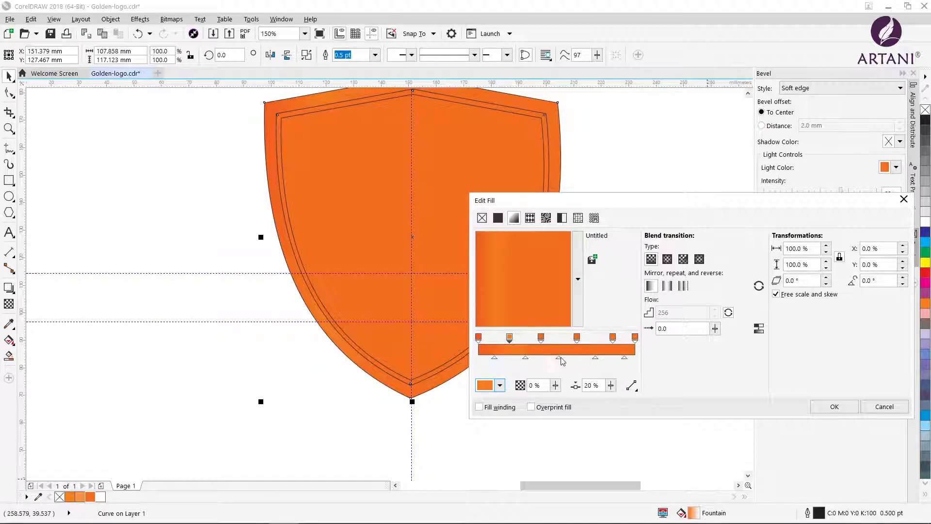
Set the gradient stop at 40 % to the darker orange sampled from the first colour stop
{"action": "left_click", "coordinate": [500, 387]}
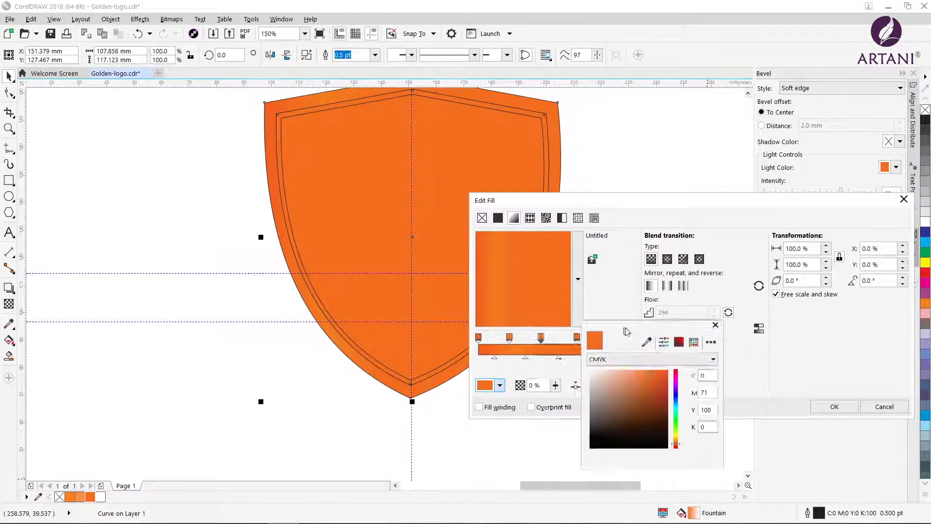
{"action": "left_click", "coordinate": [649, 341]}
{"action": "left_click", "coordinate": [480, 337]}
{"action": "left_click", "coordinate": [747, 376]}
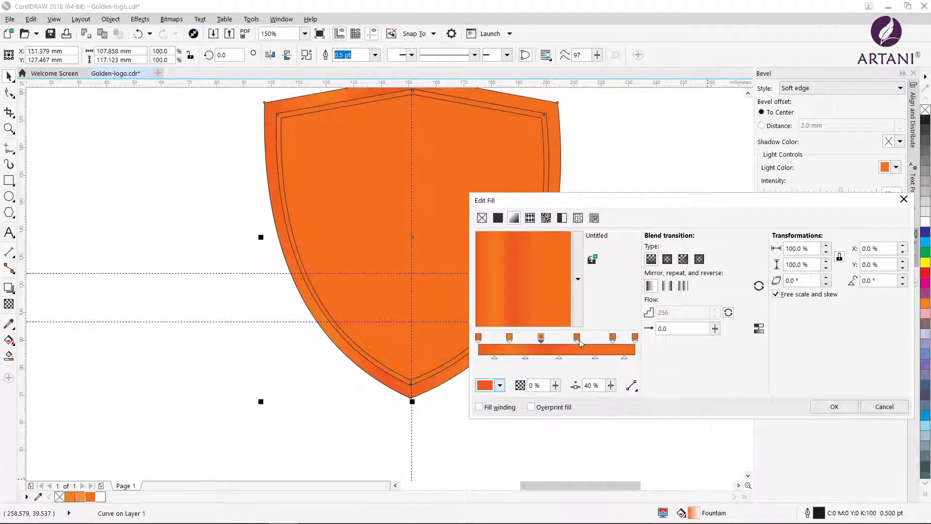
Set the gradient stop following the 40 % one to the lighter orange sampled from the 20 % stop
{"action": "left_click", "coordinate": [578, 339]}
{"action": "left_click", "coordinate": [500, 389]}
{"action": "left_click_drag", "start_coordinate": [523, 233], "coordinate": [692, 312]}
{"action": "left_click", "coordinate": [709, 330]}
{"action": "left_click", "coordinate": [510, 336]}
{"action": "left_click", "coordinate": [777, 313]}
Position a gradient stop at 75 % and give it the dark orange C1 M84 Y100 K0 sampled from the 40 % stop
{"action": "left_click", "coordinate": [612, 338]}
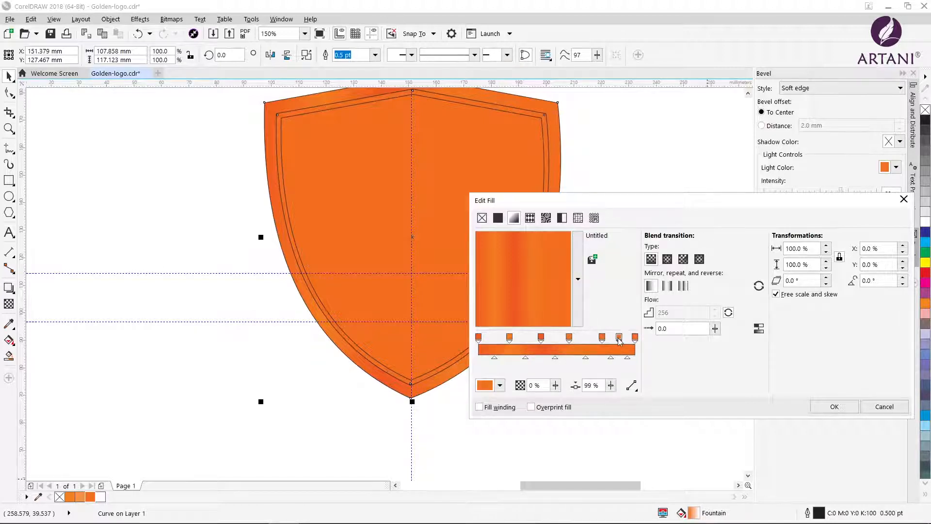
{"action": "left_click_drag", "start_coordinate": [602, 339], "coordinate": [596, 340]}
{"action": "left_click", "coordinate": [500, 387]}
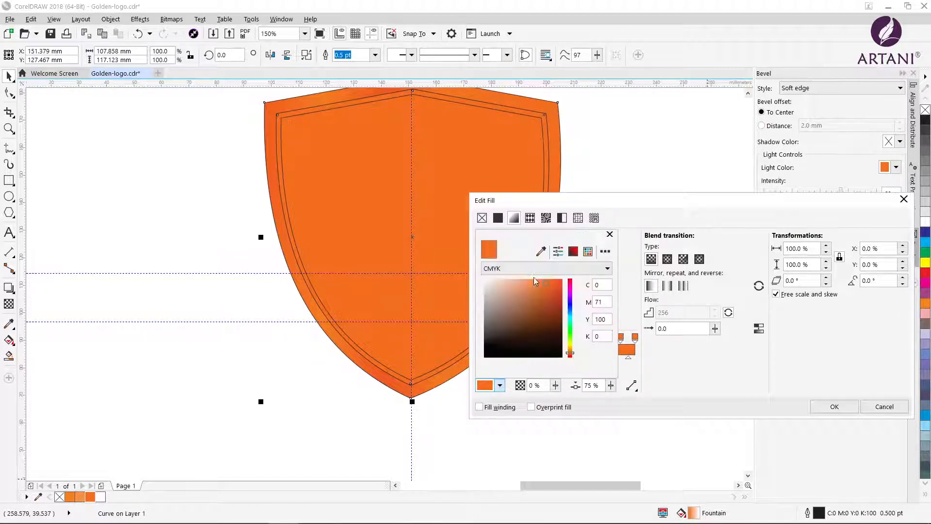
{"action": "left_click", "coordinate": [534, 230]}
{"action": "left_click", "coordinate": [500, 385]}
{"action": "left_click_drag", "start_coordinate": [523, 236], "coordinate": [703, 304]}
{"action": "left_click", "coordinate": [719, 318]}
{"action": "left_click", "coordinate": [541, 336]}
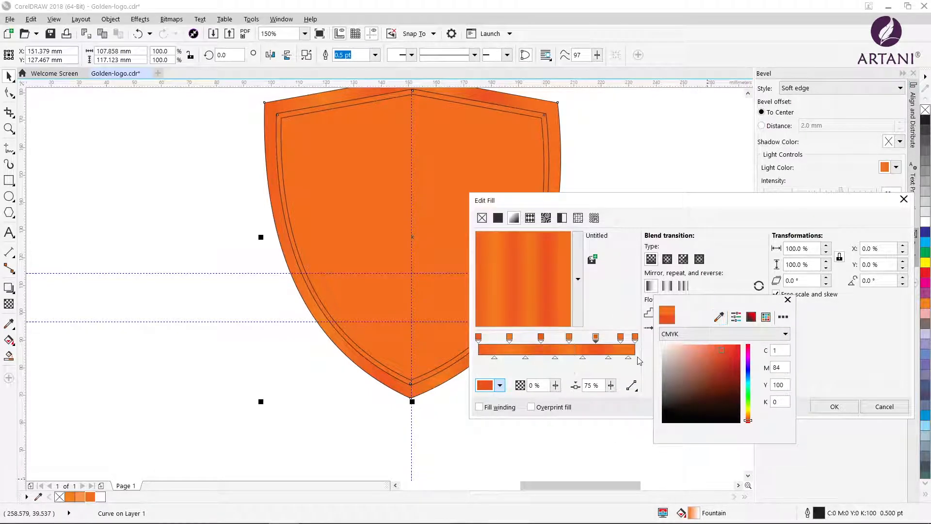
Set the gradient stop at 91 % to the lighter orange sampled from the fourth colour stop
{"action": "left_click", "coordinate": [620, 342]}
{"action": "left_click", "coordinate": [500, 385]}
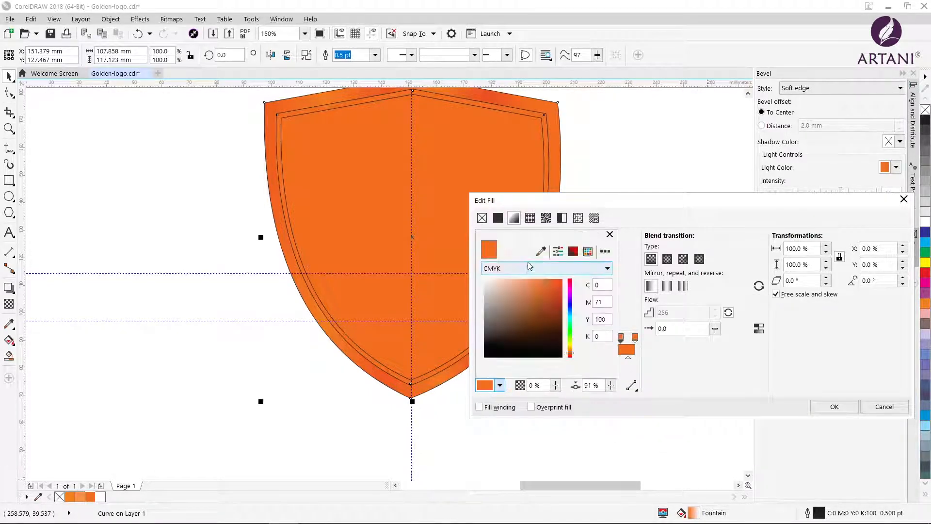
{"action": "left_click", "coordinate": [541, 251]}
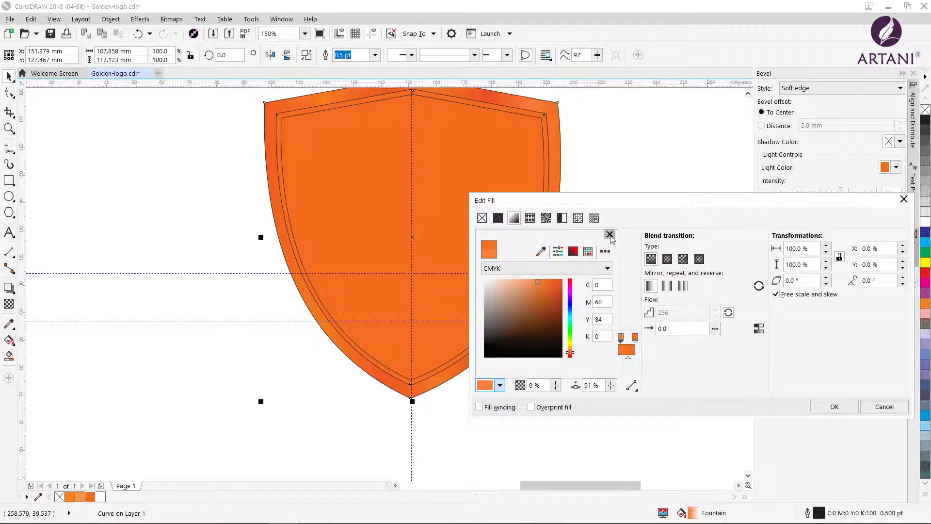
{"action": "left_click", "coordinate": [621, 343]}
{"action": "left_click", "coordinate": [495, 386]}
{"action": "left_click_drag", "start_coordinate": [537, 234], "coordinate": [686, 321]}
{"action": "left_click", "coordinate": [690, 339]}
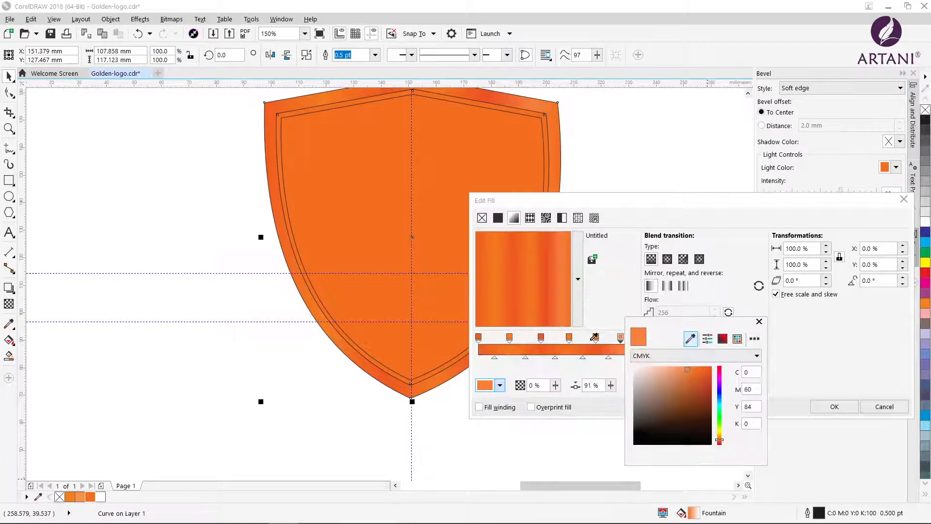
{"action": "left_click", "coordinate": [568, 340]}
{"action": "left_click", "coordinate": [759, 322]}
Set the gradient's end stop to the dark orange C1 M84 Y100 K0 and apply the fill to the border
{"action": "left_click", "coordinate": [634, 338]}
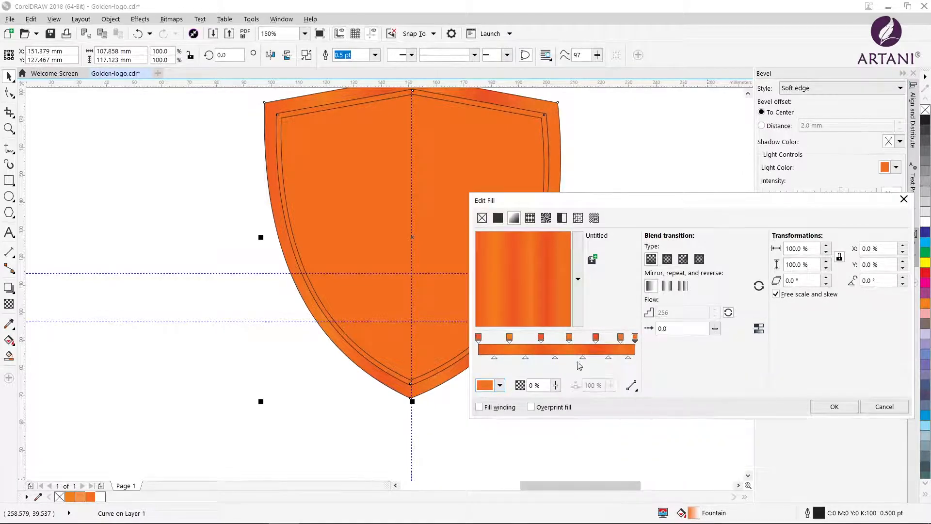
{"action": "left_click", "coordinate": [499, 385]}
{"action": "left_click_drag", "start_coordinate": [530, 233], "coordinate": [706, 314]}
{"action": "left_click", "coordinate": [717, 331]}
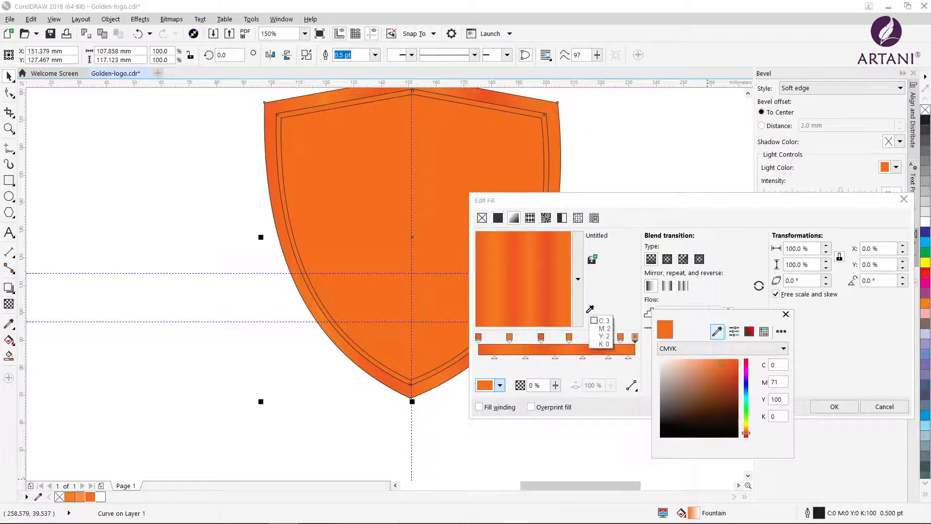
{"action": "left_click", "coordinate": [549, 304]}
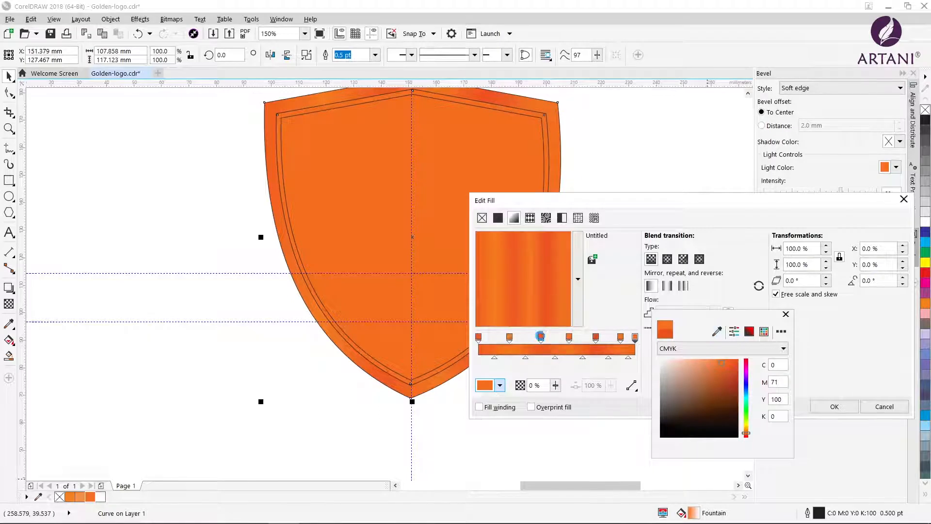
{"action": "left_click", "coordinate": [785, 314]}
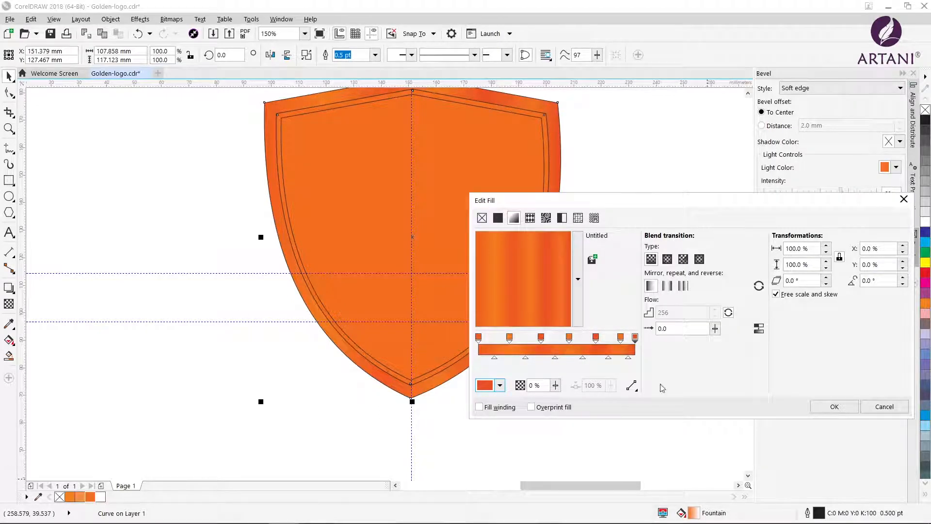
{"action": "left_click", "coordinate": [832, 406]}
Rotate the outer border's gradient fill to 60° and remove the border's outline
{"action": "left_click", "coordinate": [485, 352]}
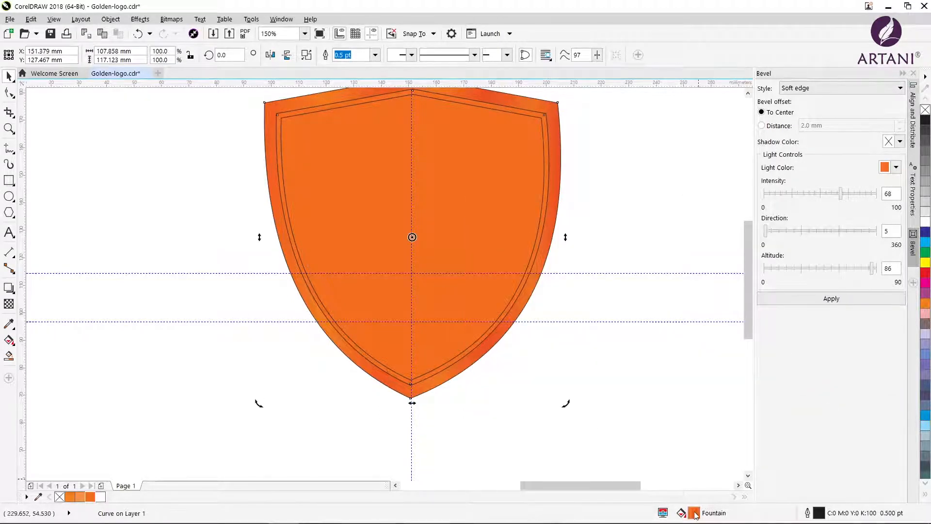
{"action": "double_click", "coordinate": [695, 514]}
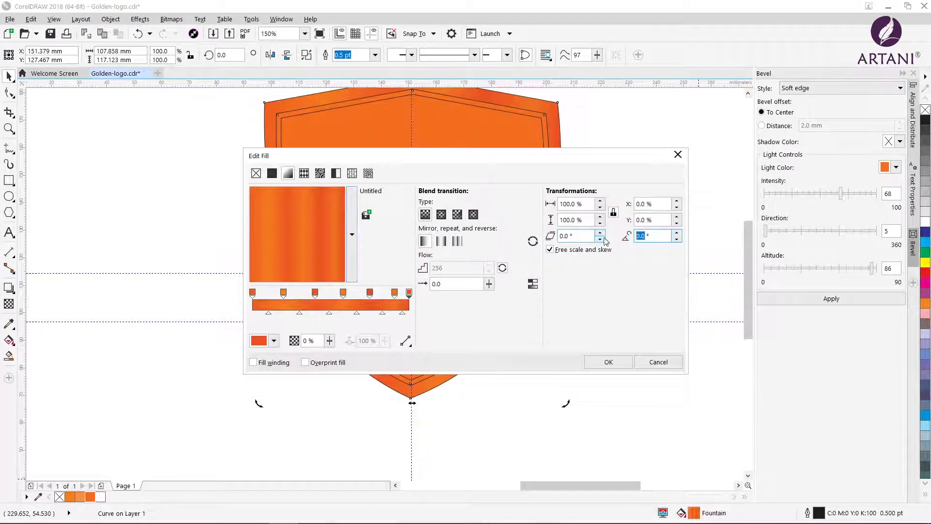
{"action": "type", "text": "60"}
{"action": "left_click", "coordinate": [646, 220]}
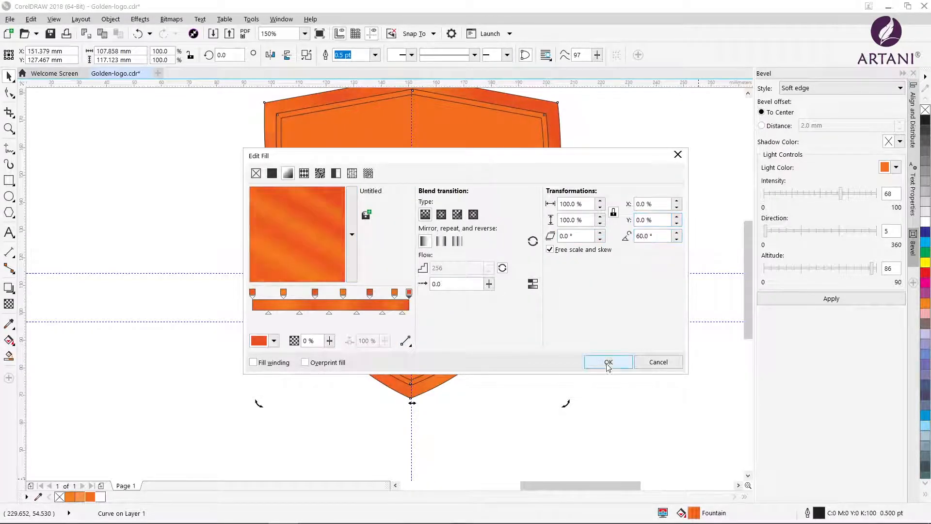
{"action": "left_click", "coordinate": [608, 363]}
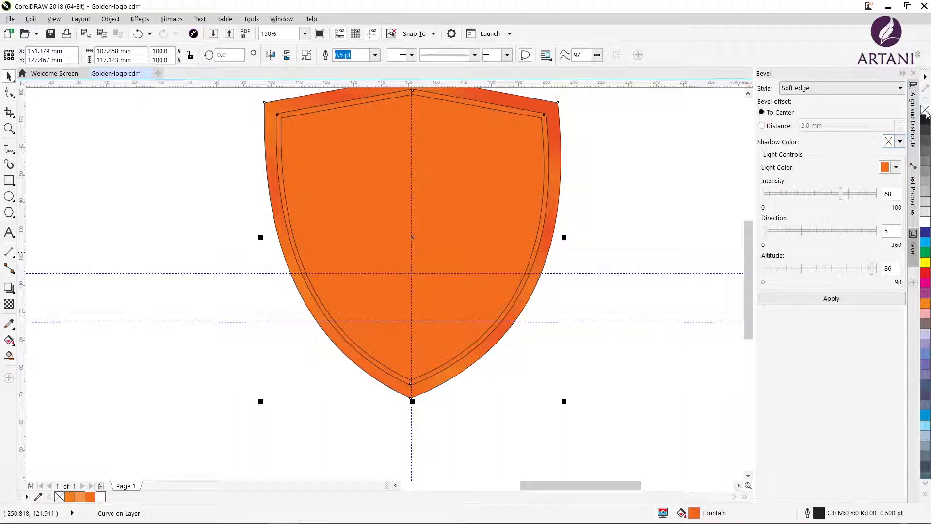
{"action": "left_click", "coordinate": [511, 264]}
{"action": "left_click", "coordinate": [605, 259]}
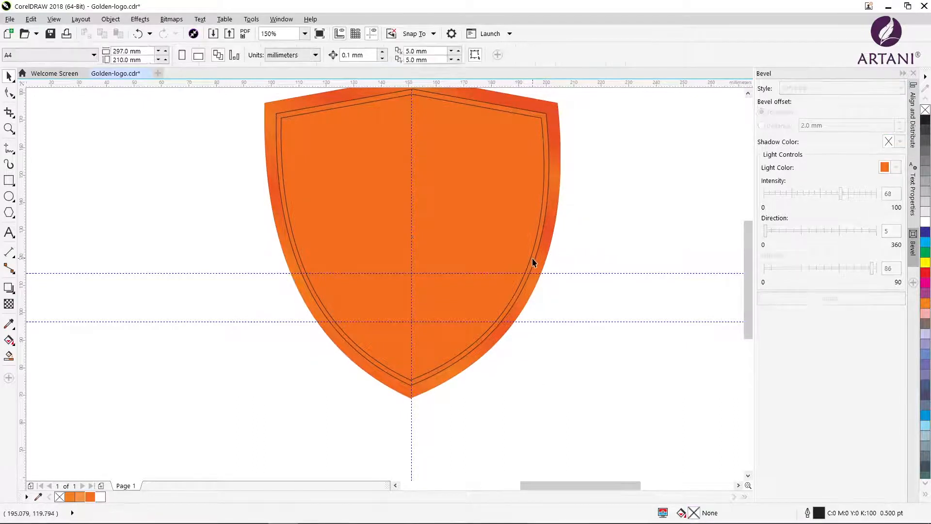
Fill the middle shield with the red-orange C4 M87 Y100 K0 and remove its outline
{"action": "left_click", "coordinate": [534, 261]}
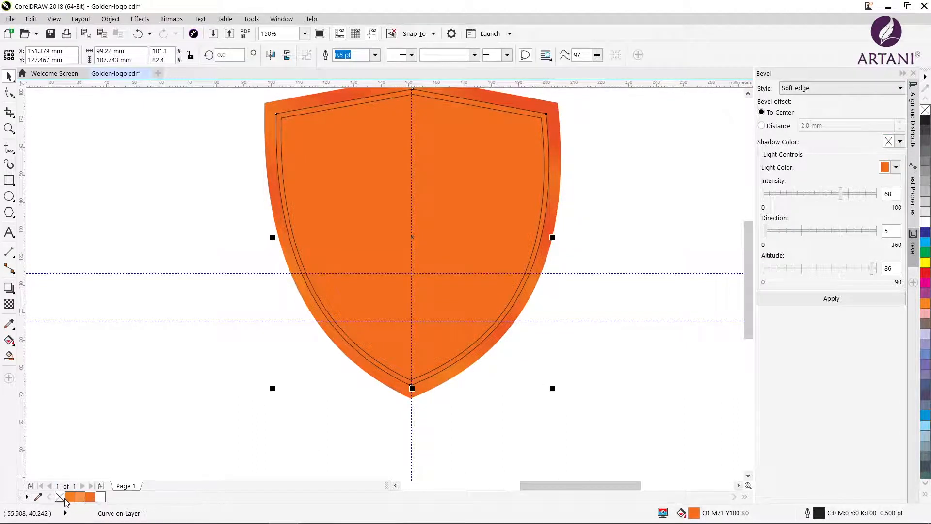
{"action": "double_click", "coordinate": [90, 496]}
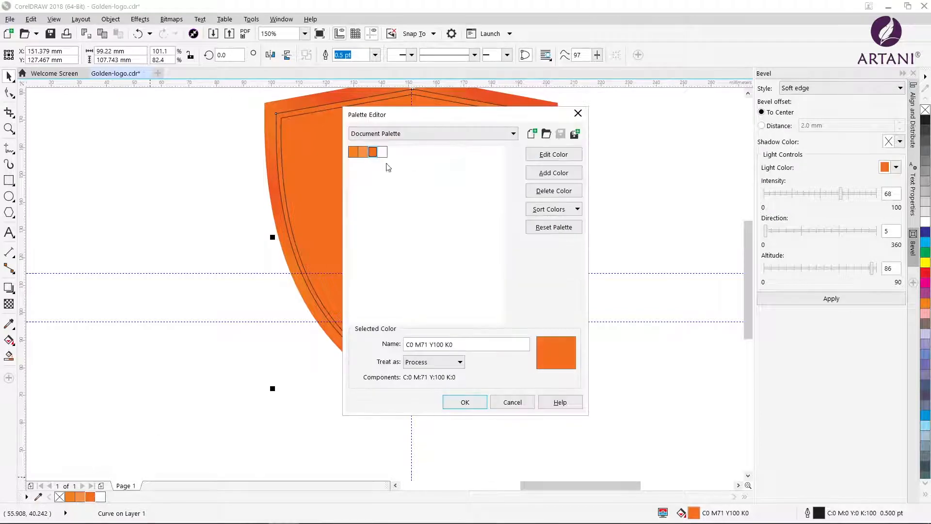
{"action": "left_click", "coordinate": [578, 113]}
{"action": "double_click", "coordinate": [694, 512]}
{"action": "left_click_drag", "start_coordinate": [339, 219], "coordinate": [363, 221]}
{"action": "left_click_drag", "start_coordinate": [439, 155], "coordinate": [654, 216]}
{"action": "left_click", "coordinate": [793, 428]}
{"action": "right_click", "coordinate": [925, 110]}
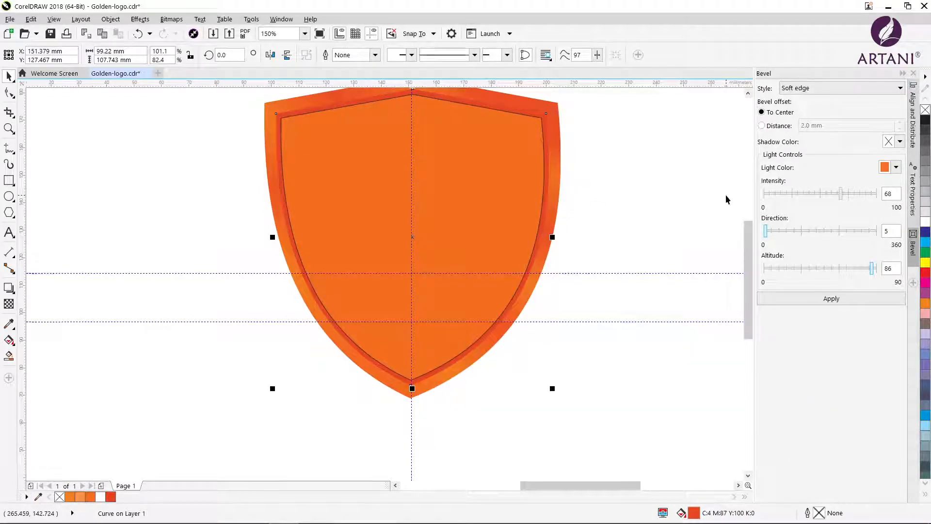
Remove the outline from the innermost shield
{"action": "left_click", "coordinate": [470, 224]}
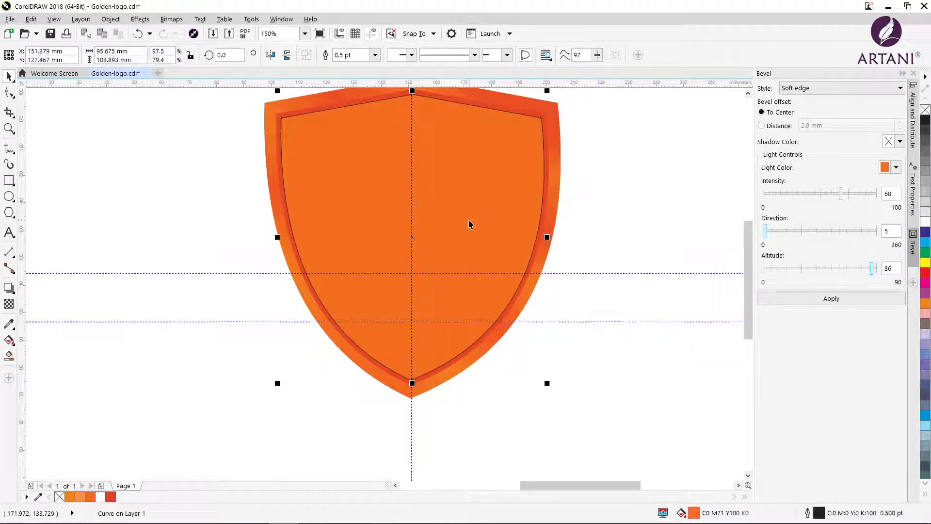
{"action": "left_click_drag", "start_coordinate": [748, 315], "coordinate": [747, 298]}
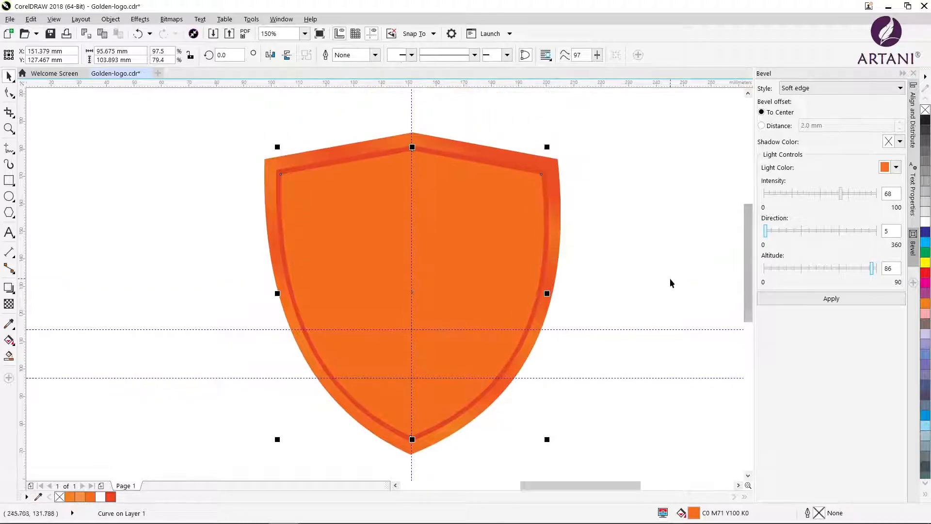
{"action": "left_click", "coordinate": [670, 279]}
Give the innermost shield a linear gradient fill from C0 M75 Y100 K0 to the light orange C0 M51 Y100 K0
{"action": "left_click", "coordinate": [356, 293]}
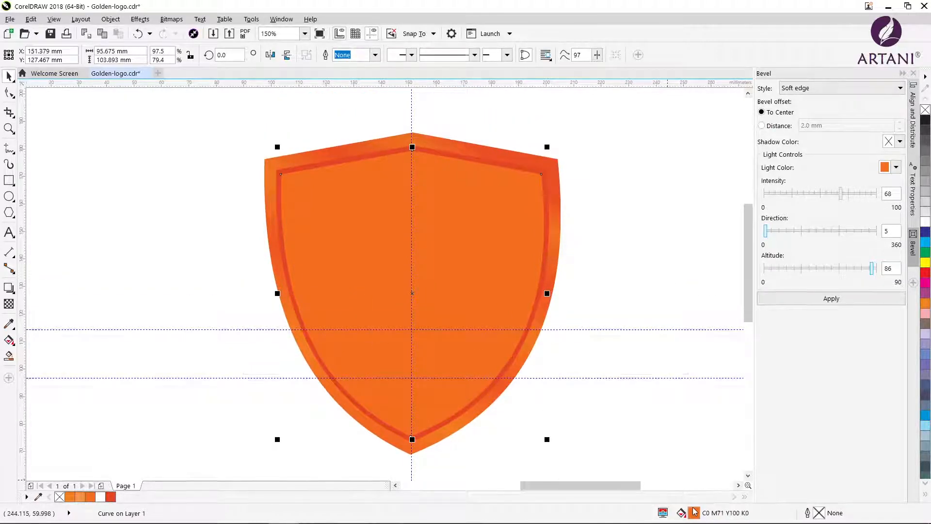
{"action": "double_click", "coordinate": [691, 514]}
{"action": "left_click", "coordinate": [641, 312]}
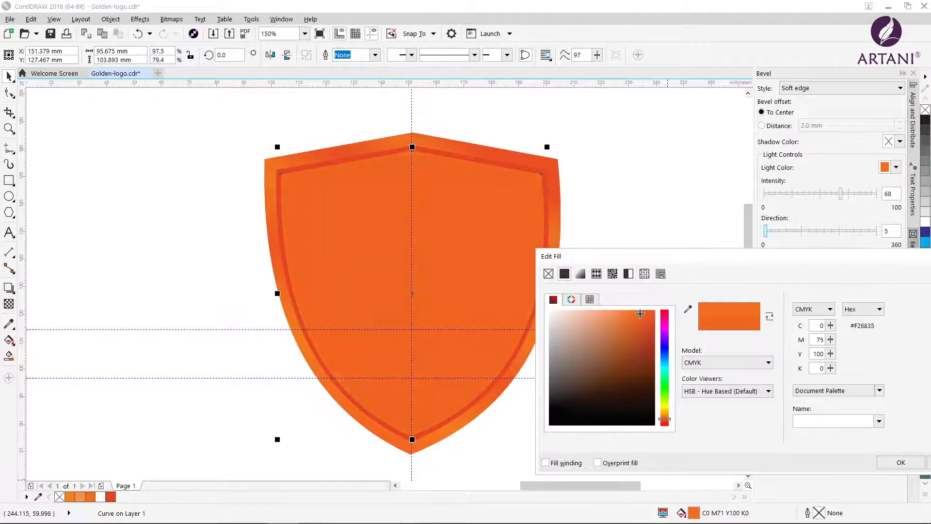
{"action": "left_click", "coordinate": [580, 273]}
{"action": "left_click", "coordinate": [557, 445]}
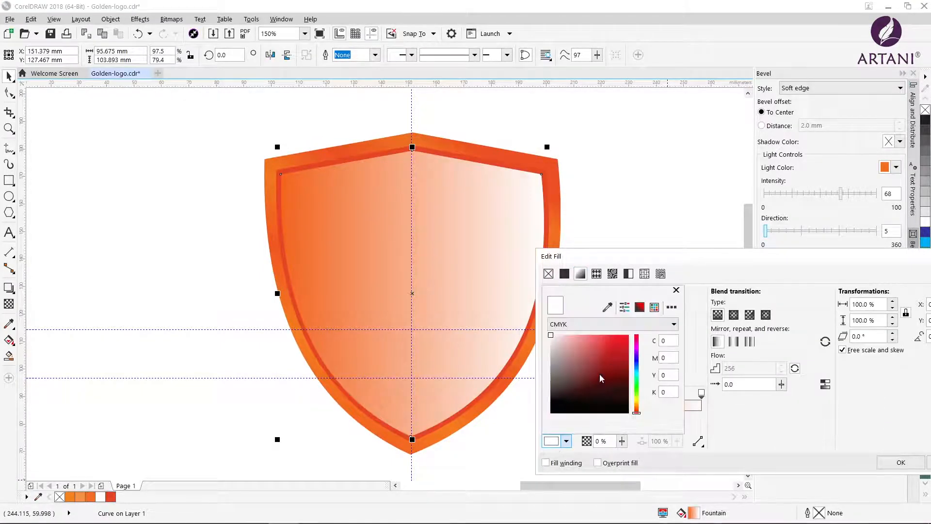
{"action": "left_click_drag", "start_coordinate": [636, 412], "coordinate": [636, 406]}
{"action": "left_click", "coordinate": [608, 337]}
{"action": "mouse_move", "coordinate": [610, 342]}
{"action": "left_mouse_down"}
{"action": "mouse_move", "coordinate": [602, 337]}
{"action": "mouse_move", "coordinate": [616, 334]}
{"action": "left_mouse_up"}
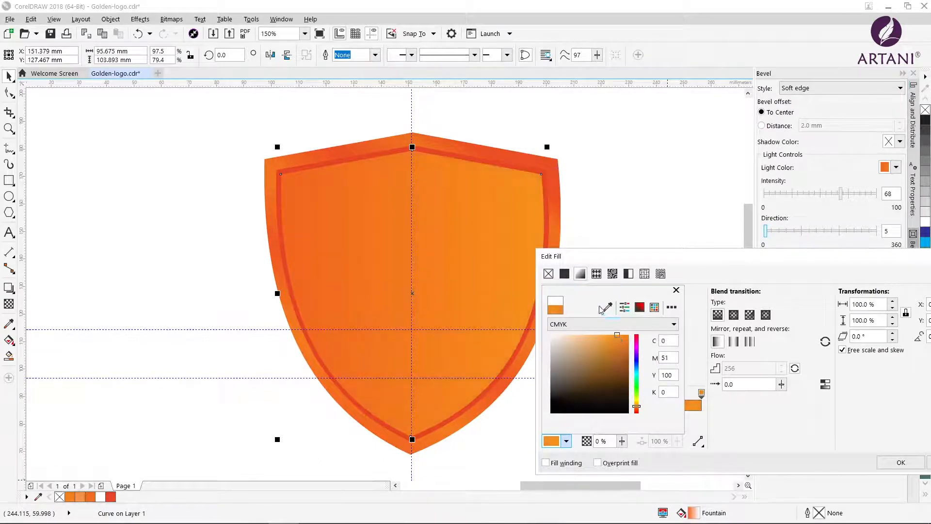
{"action": "left_click", "coordinate": [676, 290]}
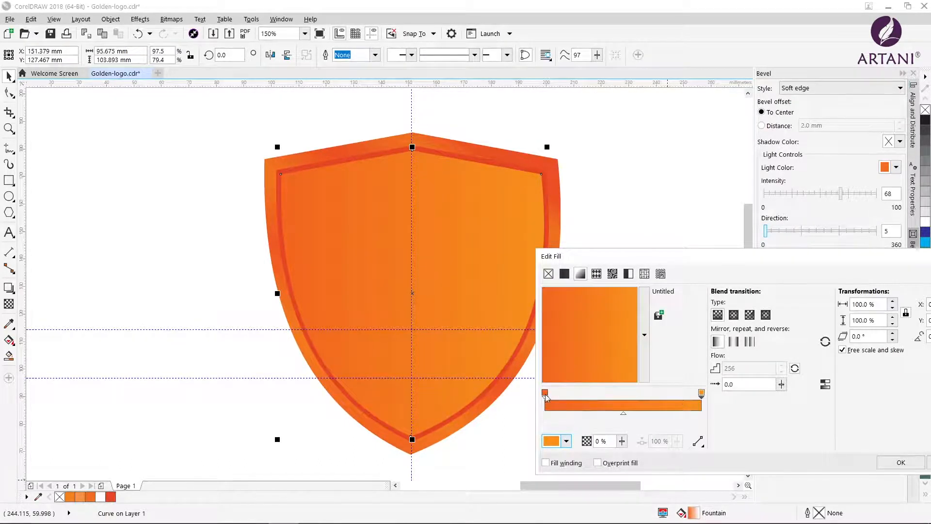
Add a light orange stop at 24 % and a dark orange stop past the middle of the inner shield's gradient
{"action": "double_click", "coordinate": [598, 405]}
{"action": "mouse_move", "coordinate": [598, 405]}
{"action": "left_mouse_down"}
{"action": "mouse_move", "coordinate": [643, 399]}
{"action": "mouse_move", "coordinate": [586, 400]}
{"action": "left_mouse_up"}
{"action": "left_click", "coordinate": [545, 393]}
{"action": "double_click", "coordinate": [633, 405]}
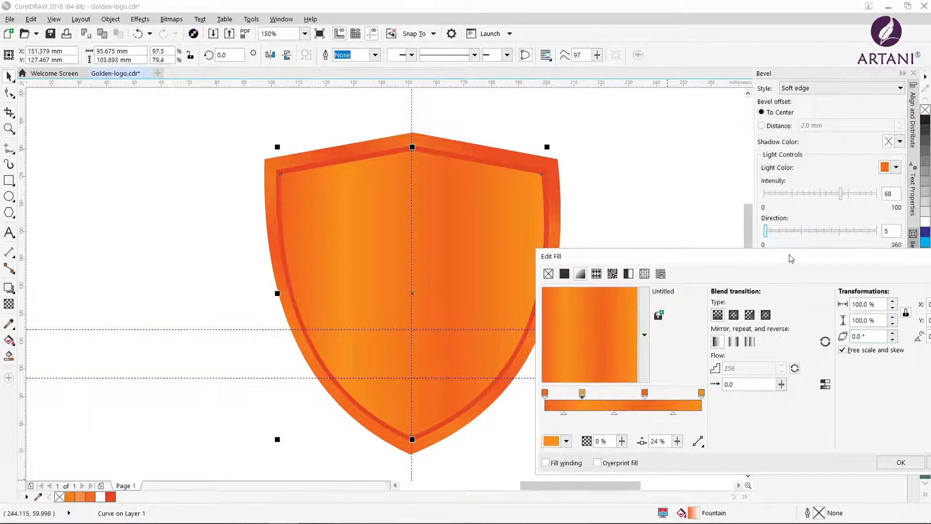
Rotate the inner shield's gradient to 60°, apply the fill and deselect the shield
{"action": "left_click_drag", "start_coordinate": [792, 258], "coordinate": [707, 263]}
{"action": "type", "text": "60"}
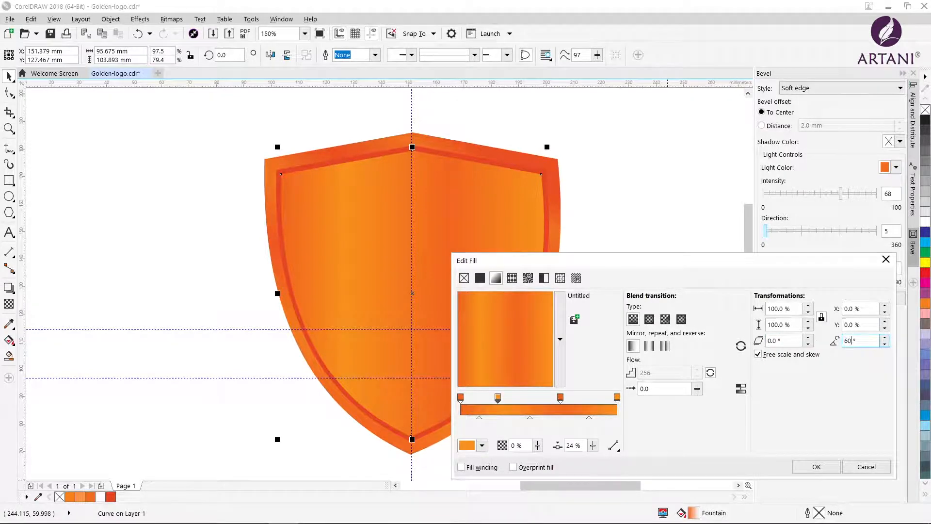
{"action": "key", "text": "Tab"}
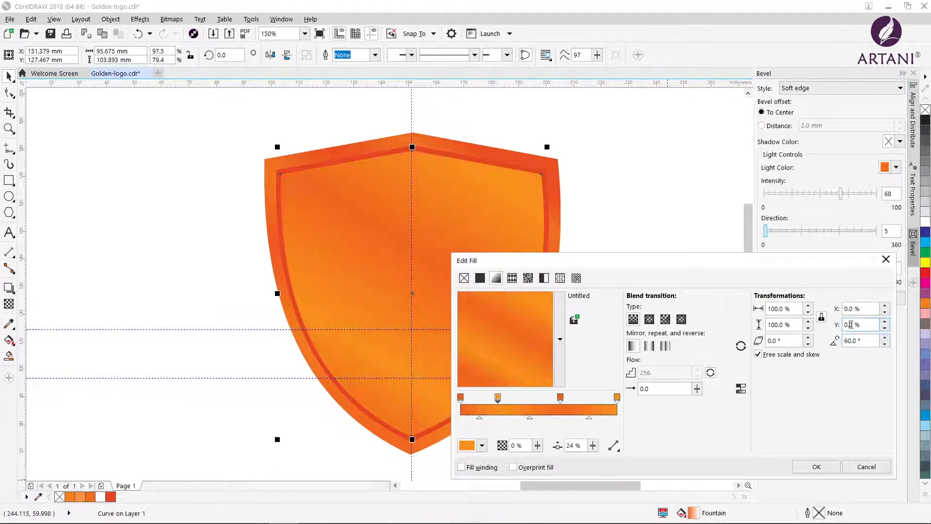
{"action": "left_click", "coordinate": [817, 467]}
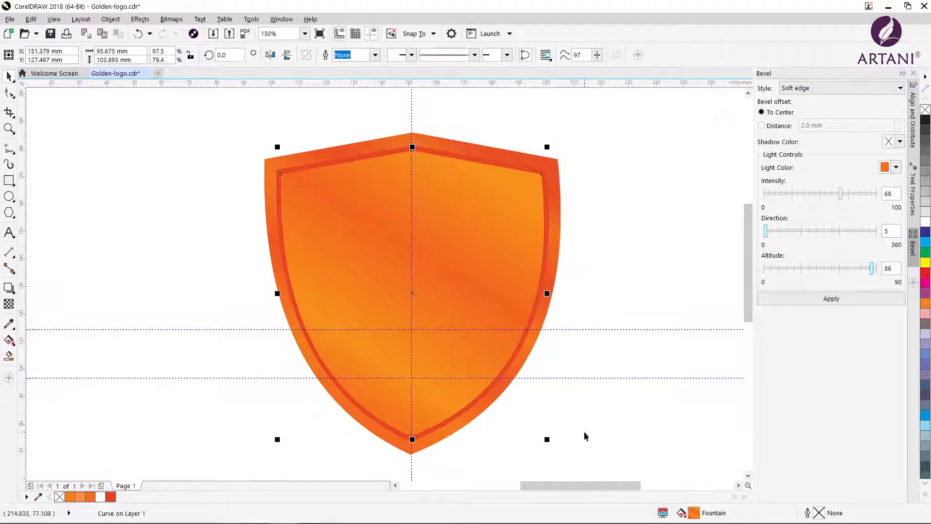
{"action": "left_click", "coordinate": [584, 436]}
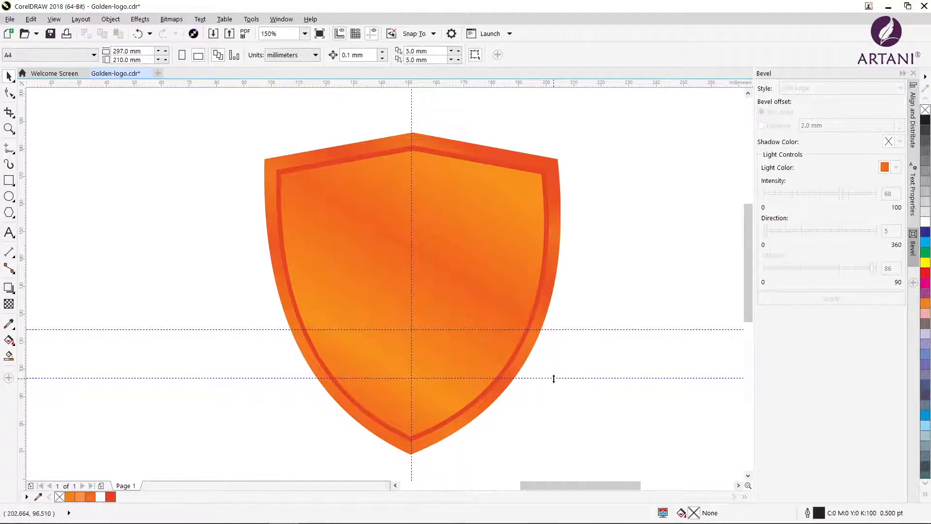
Delete the two horizontal guidelines and the vertical centre guideline
{"action": "left_click", "coordinate": [554, 377]}
{"action": "key", "text": "Delete"}
{"action": "left_click", "coordinate": [568, 329]}
{"action": "key", "text": "Delete"}
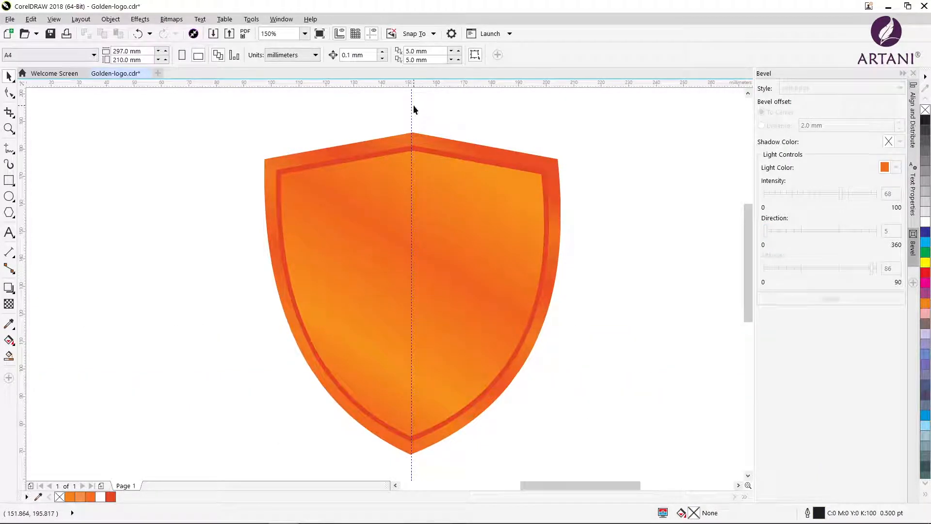
{"action": "left_click", "coordinate": [411, 104]}
{"action": "key", "text": "Delete"}
Draw a wide rectangle across the shield's lower tip, convert it to curves and activate the Shape tool
{"action": "scroll", "coordinate": [411, 194], "scroll_direction": "down", "scroll_amount": 1}
{"action": "key", "text": "F6"}
{"action": "mouse_move", "coordinate": [139, 346]}
{"action": "left_mouse_down"}
{"action": "mouse_move", "coordinate": [229, 382]}
{"action": "mouse_move", "coordinate": [511, 410]}
{"action": "left_mouse_up"}
{"action": "left_click", "coordinate": [629, 55]}
{"action": "key", "text": "F10"}
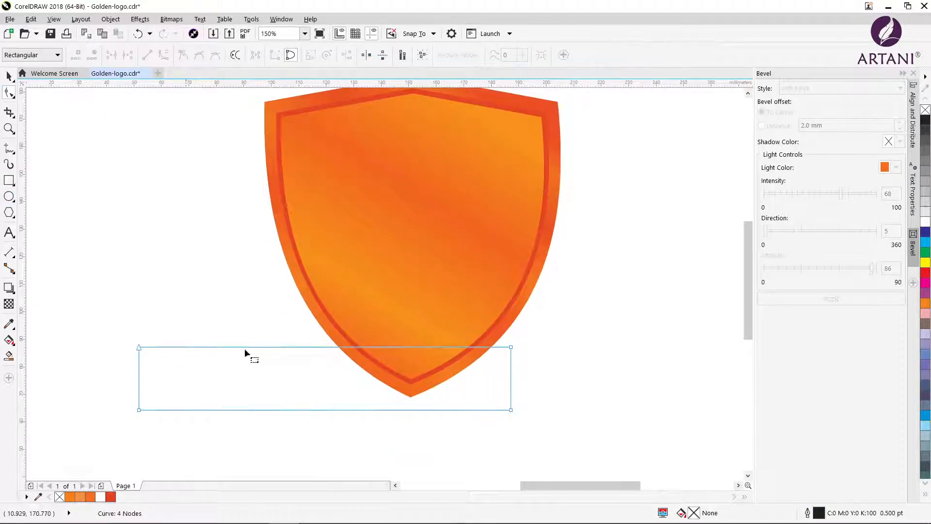
Convert the rectangle's long edges to curves, bow both upward and move the shape across the shield's lower tip
{"action": "right_click", "coordinate": [314, 411]}
{"action": "left_click", "coordinate": [340, 258]}
{"action": "left_click_drag", "start_coordinate": [322, 410], "coordinate": [323, 397]}
{"action": "right_click", "coordinate": [323, 347]}
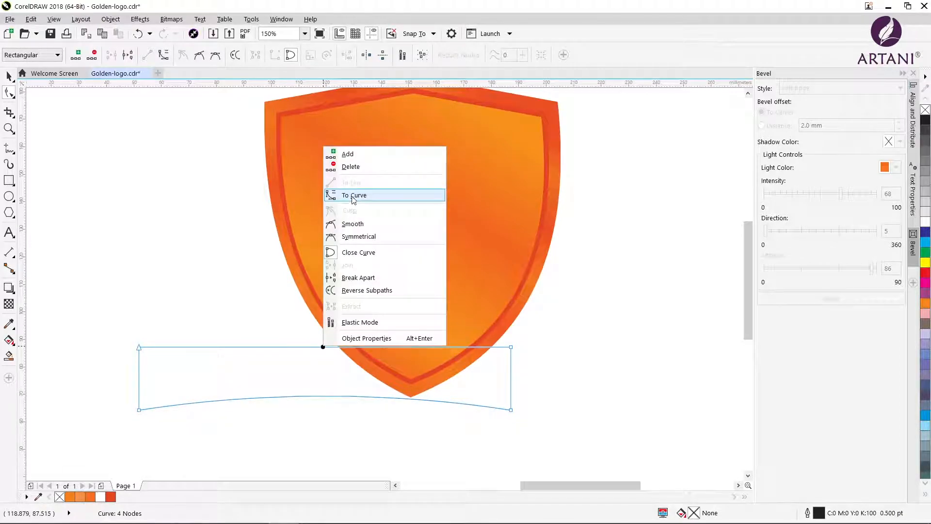
{"action": "left_click", "coordinate": [352, 195]}
{"action": "left_click_drag", "start_coordinate": [322, 347], "coordinate": [323, 323]}
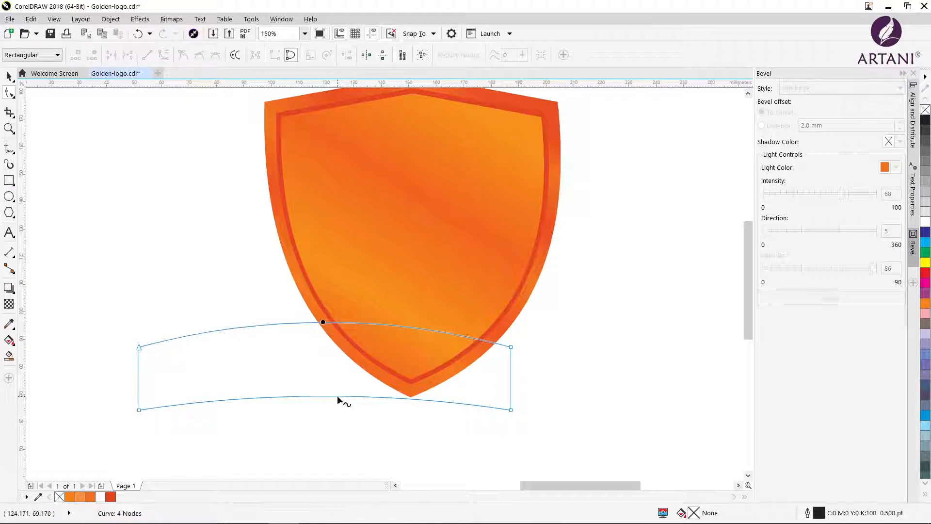
{"action": "left_click_drag", "start_coordinate": [339, 397], "coordinate": [398, 365]}
{"action": "key", "text": "space"}
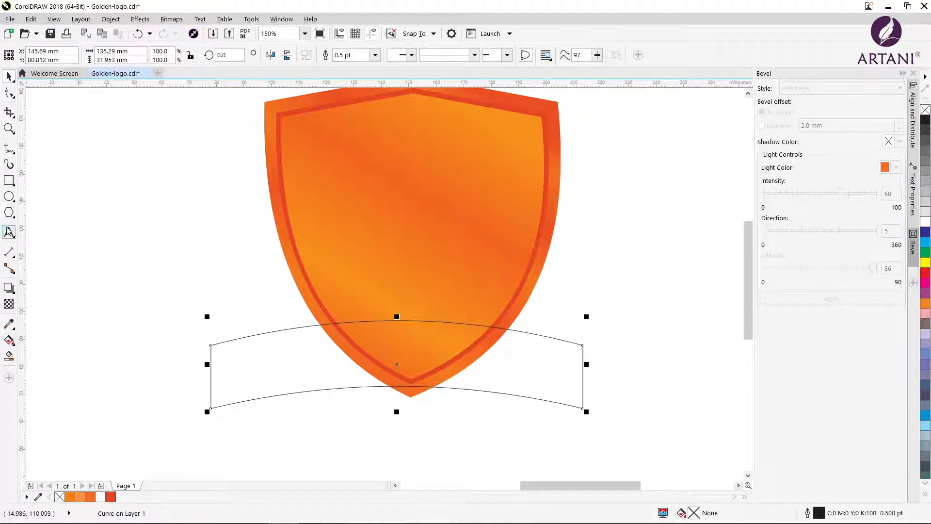
Draw a small rectangle overlapping the banner strip's left end, convert it to curves and bow its bottom edge upward
{"action": "left_click", "coordinate": [9, 180]}
{"action": "mouse_move", "coordinate": [113, 368]}
{"action": "left_mouse_down"}
{"action": "mouse_move", "coordinate": [235, 438]}
{"action": "mouse_move", "coordinate": [173, 425]}
{"action": "left_mouse_up"}
{"action": "key", "text": "ctrl+q"}
{"action": "key", "text": "F10"}
{"action": "right_click", "coordinate": [166, 440]}
{"action": "left_click", "coordinate": [215, 286]}
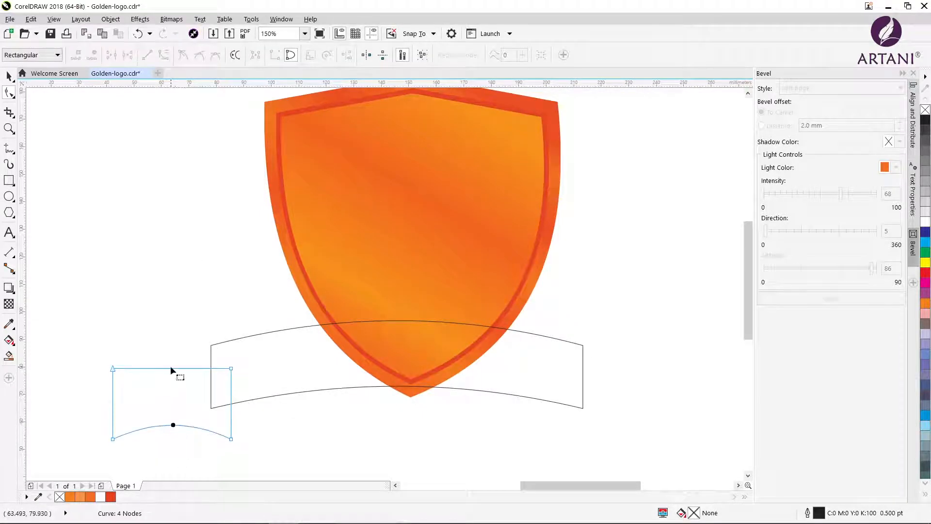
Convert the small rectangle's top edge to a curve and bow it upward to match the bottom edge
{"action": "right_click", "coordinate": [170, 367]}
{"action": "left_click", "coordinate": [166, 369]}
{"action": "left_click", "coordinate": [173, 368]}
{"action": "right_click", "coordinate": [173, 368]}
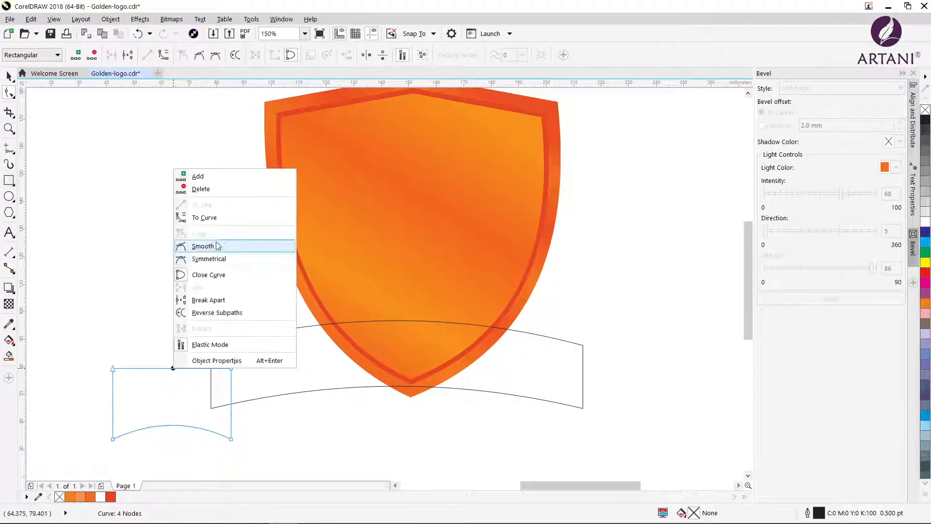
{"action": "left_click", "coordinate": [217, 246]}
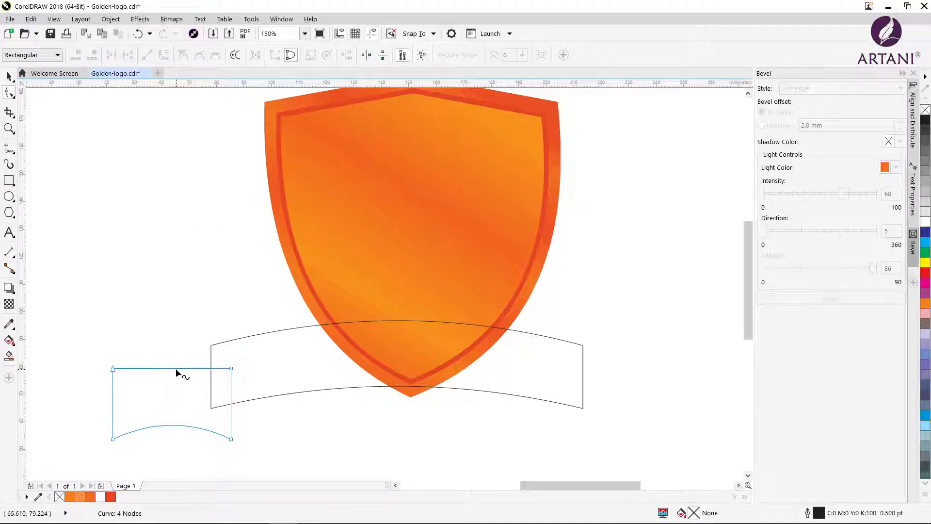
{"action": "left_click_drag", "start_coordinate": [175, 368], "coordinate": [175, 354]}
Add a node midway along the small shape's left edge and pull it inward to form a swallowtail notch
{"action": "right_click", "coordinate": [112, 403]}
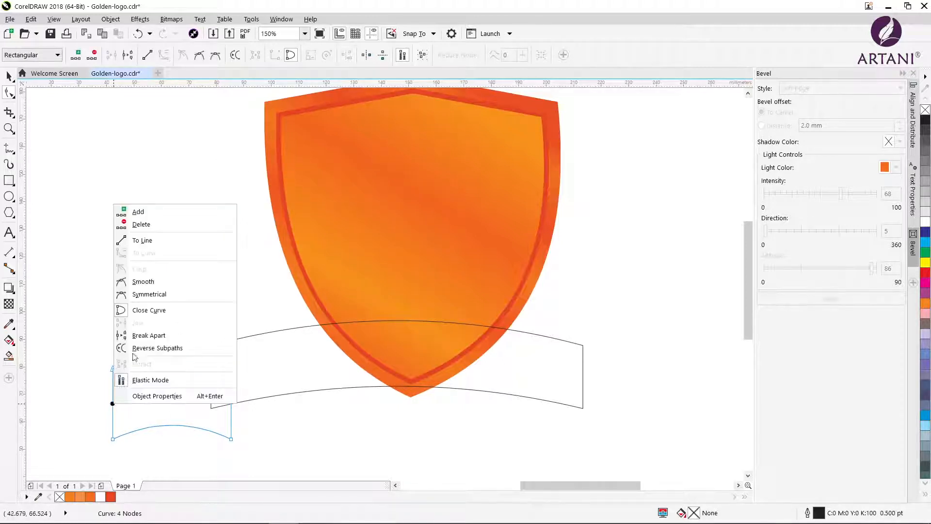
{"action": "left_click", "coordinate": [138, 212]}
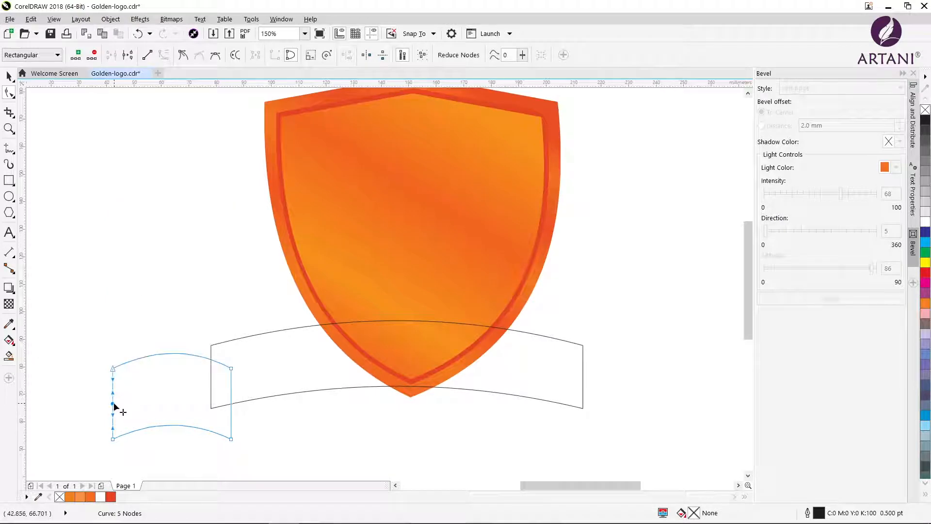
{"action": "left_click_drag", "start_coordinate": [113, 404], "coordinate": [152, 384]}
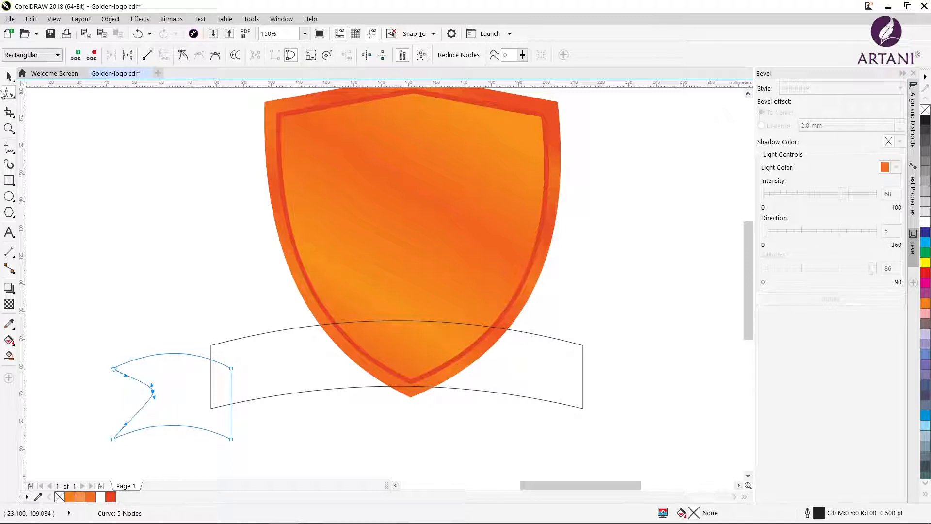
{"action": "key", "text": "space"}
{"action": "key", "text": "space"}
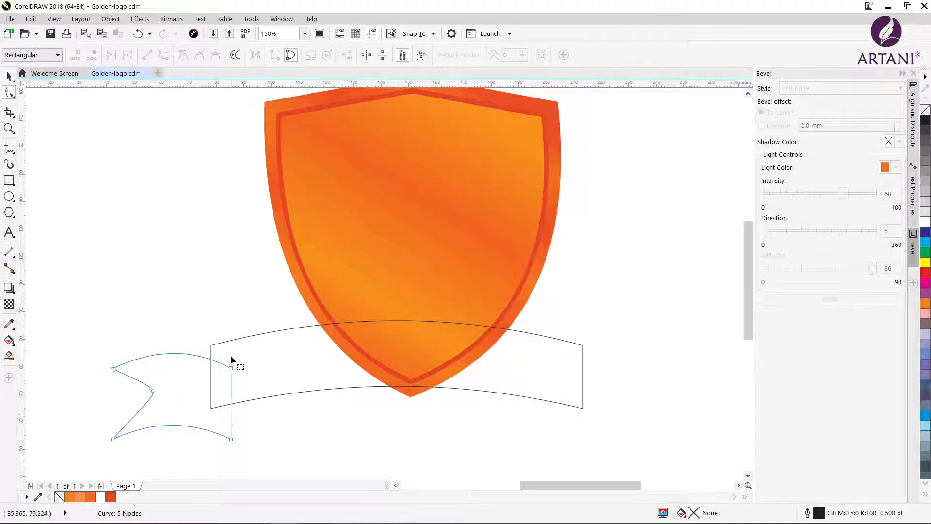
Shift the tail's right corners outward and bend its bottom and top edges into matching S-shaped waves
{"action": "left_click_drag", "start_coordinate": [225, 347], "coordinate": [253, 475]}
{"action": "left_click_drag", "start_coordinate": [232, 378], "coordinate": [207, 420]}
{"action": "left_click", "coordinate": [272, 411]}
{"action": "left_click_drag", "start_coordinate": [166, 391], "coordinate": [184, 383]}
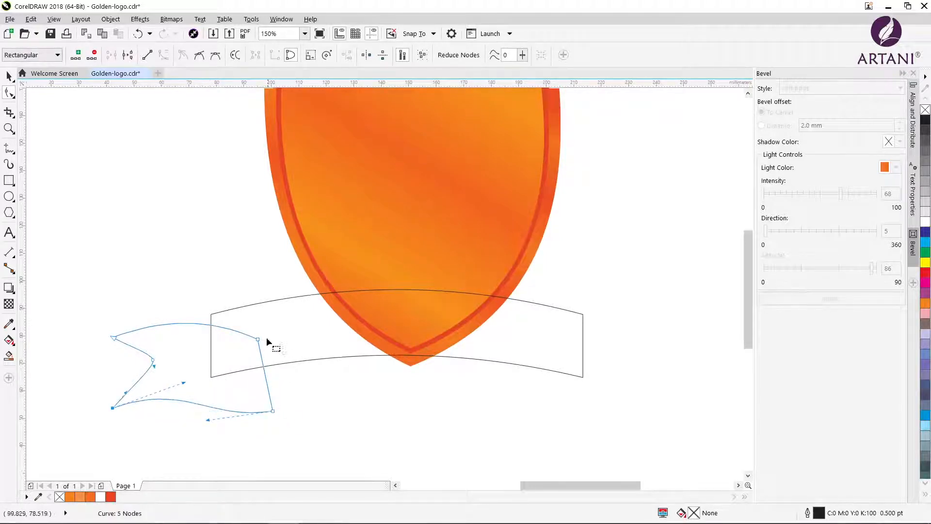
{"action": "left_click_drag", "start_coordinate": [209, 318], "coordinate": [203, 357]}
{"action": "left_click_drag", "start_coordinate": [161, 320], "coordinate": [201, 300]}
{"action": "left_click", "coordinate": [9, 76]}
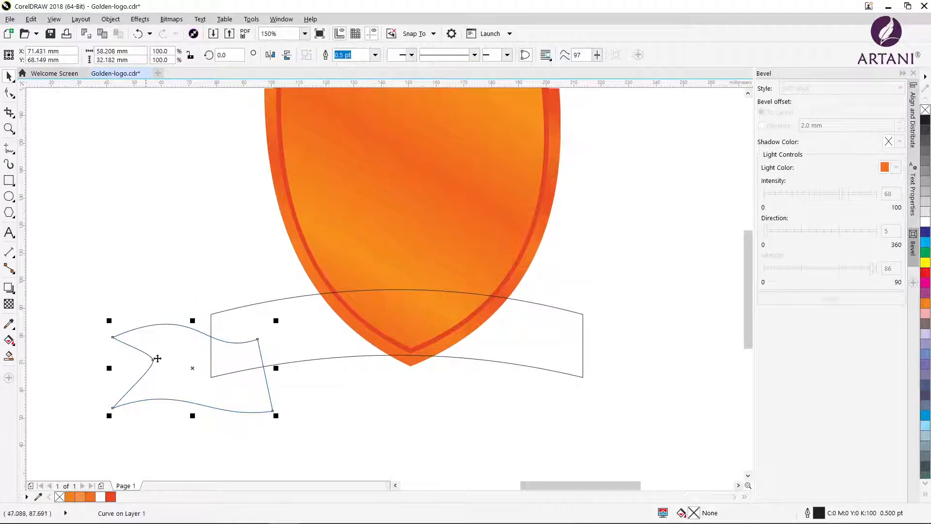
Move the ribbon tail to the banner strip's left end and pull its lower right corner slightly inward and up
{"action": "left_click_drag", "start_coordinate": [194, 371], "coordinate": [154, 363]}
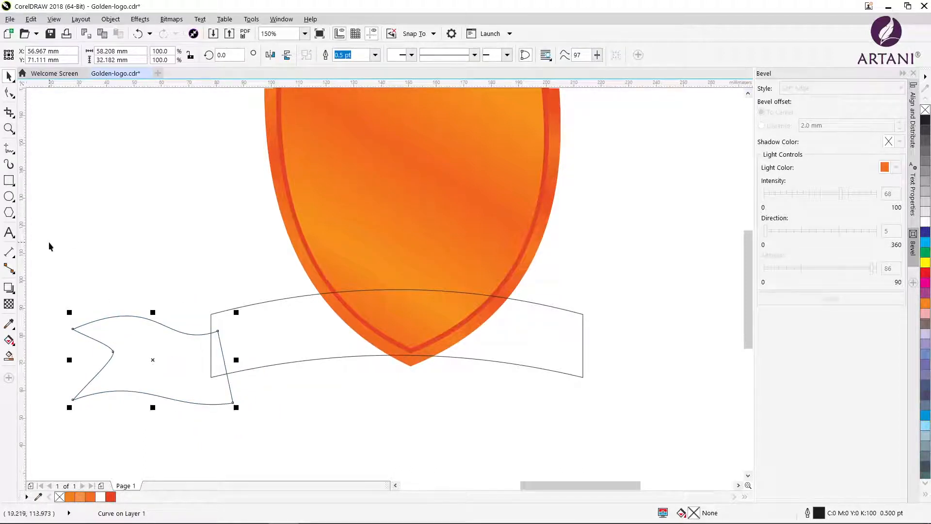
{"action": "left_click", "coordinate": [9, 92]}
{"action": "left_click_drag", "start_coordinate": [233, 402], "coordinate": [226, 391]}
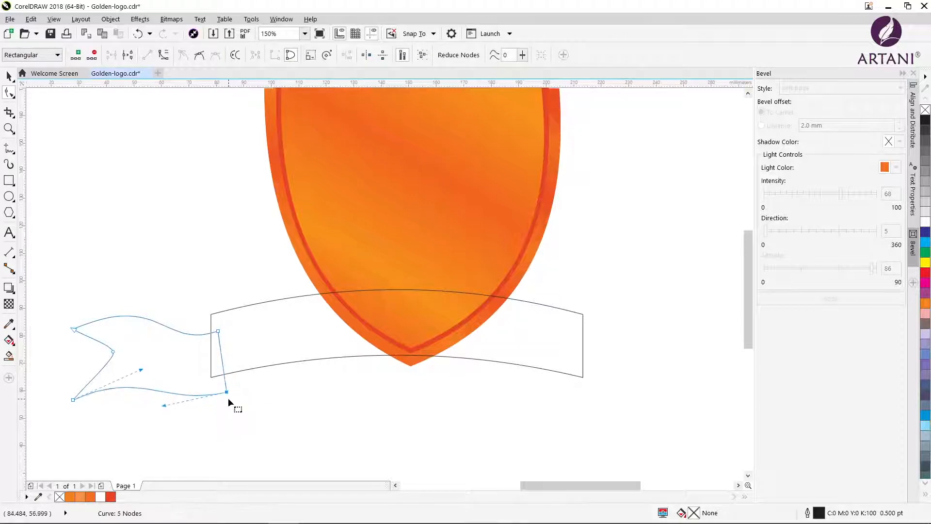
{"action": "left_click", "coordinate": [9, 76]}
{"action": "left_click_drag", "start_coordinate": [169, 370], "coordinate": [164, 381]}
Try to flip the ribbon tail across to the other side of the banner, and undo it
{"action": "left_click_drag", "start_coordinate": [64, 368], "coordinate": [281, 385]}
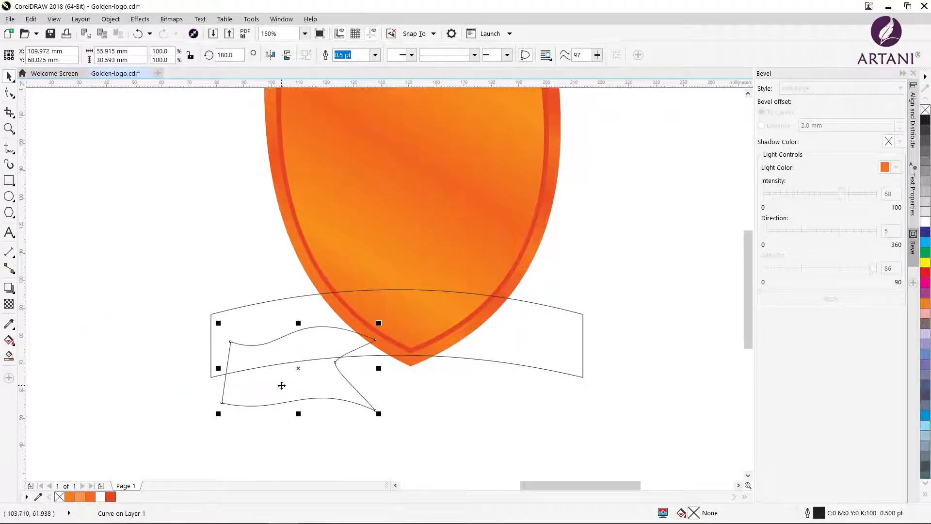
{"action": "key", "text": "ctrl+z"}
{"action": "left_click_drag", "start_coordinate": [154, 359], "coordinate": [592, 376]}
{"action": "key", "text": "ctrl+z"}
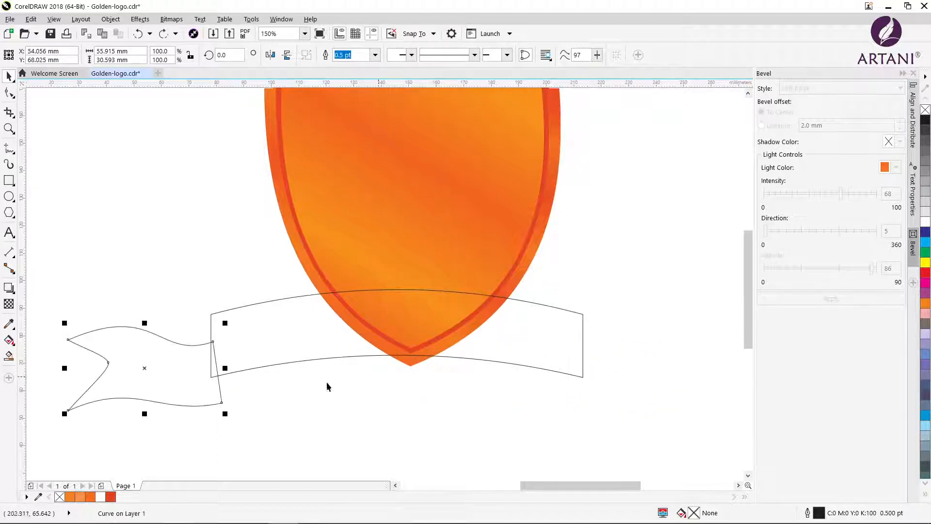
Place a copy of the ribbon tail at the banner strip's right end and mirror it horizontally
{"action": "left_click_drag", "start_coordinate": [146, 368], "coordinate": [648, 371]}
{"action": "right_click", "coordinate": [570, 374]}
{"action": "left_click", "coordinate": [270, 55]}
Select both ribbon tails, align their centres vertically and deselect them
{"action": "left_click", "coordinate": [116, 399]}
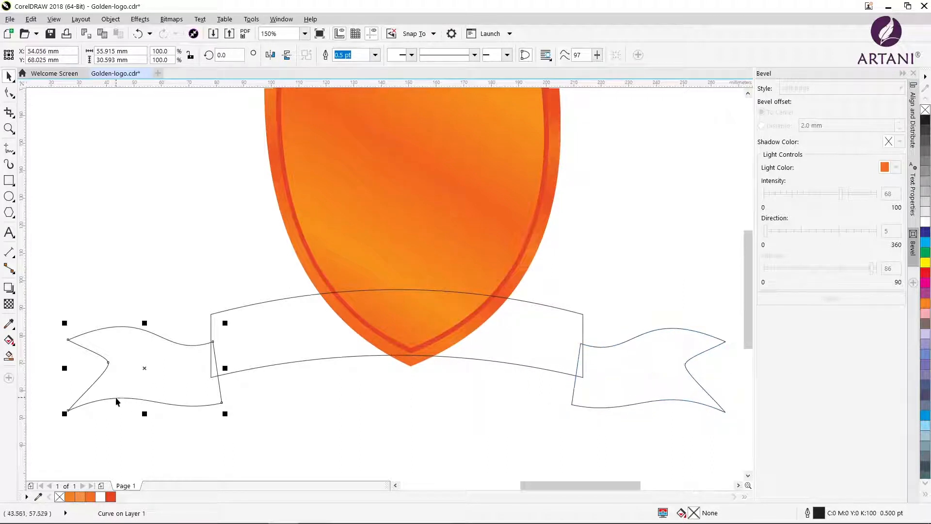
{"action": "left_click", "coordinate": [691, 394], "text": "shift"}
{"action": "left_click", "coordinate": [562, 55]}
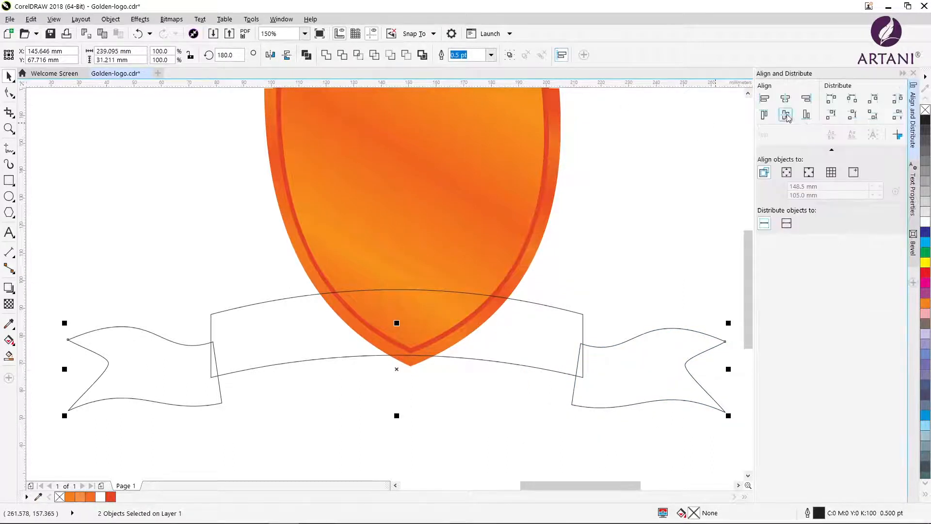
{"action": "key", "text": "c"}
{"action": "left_click", "coordinate": [697, 265]}
Try to weld the banner strip and both ribbon tails into one shape, and undo the weld
{"action": "left_click", "coordinate": [256, 348]}
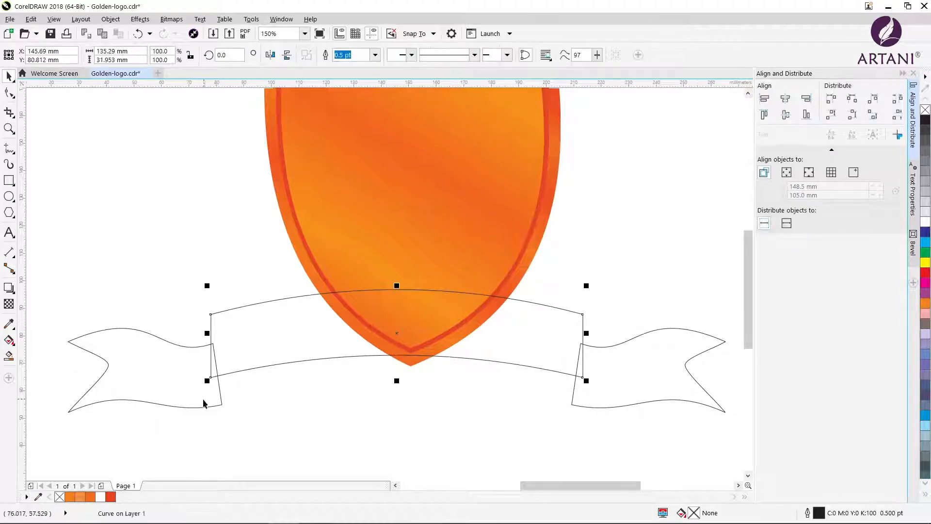
{"action": "left_click", "coordinate": [203, 400], "text": "shift"}
{"action": "left_click", "coordinate": [609, 391], "text": "shift"}
{"action": "left_click", "coordinate": [326, 56]}
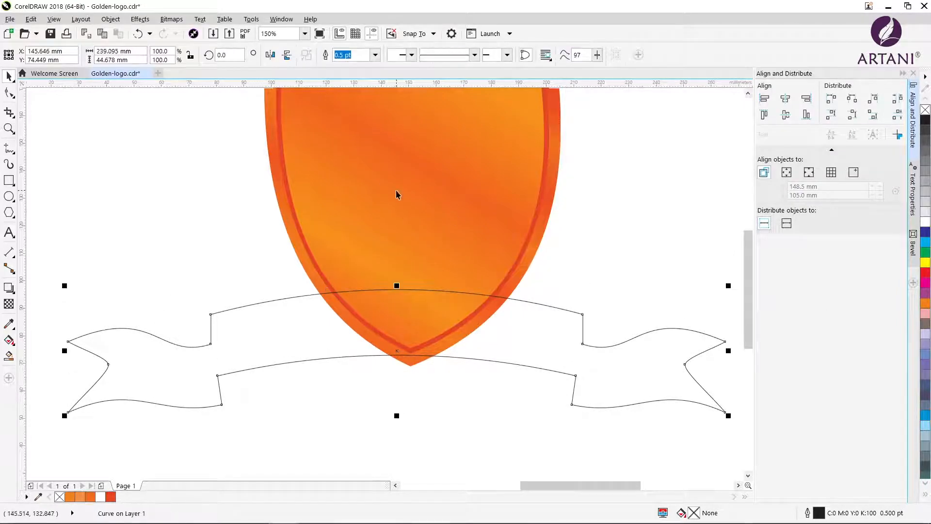
{"action": "left_click", "coordinate": [600, 247]}
{"action": "key", "text": "ctrl+z"}
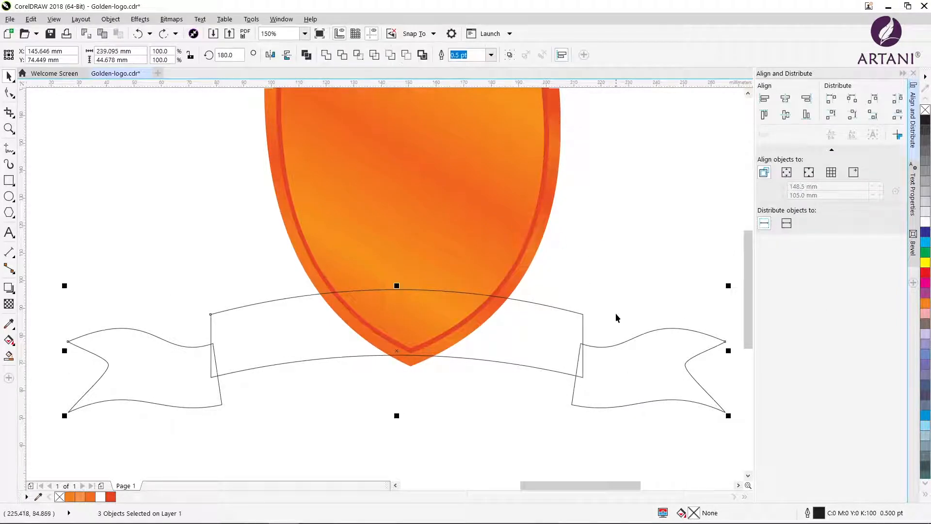
Move both ribbon tails slightly inward and up so they overlap the banner strip's ends more
{"action": "left_click", "coordinate": [616, 317]}
{"action": "left_click_drag", "start_coordinate": [620, 347], "coordinate": [609, 347]}
{"action": "left_click_drag", "start_coordinate": [160, 406], "coordinate": [174, 406]}
Select the banner strip with both ribbon tails, weld them into one outline and deselect it
{"action": "left_click_drag", "start_coordinate": [727, 443], "coordinate": [712, 421]}
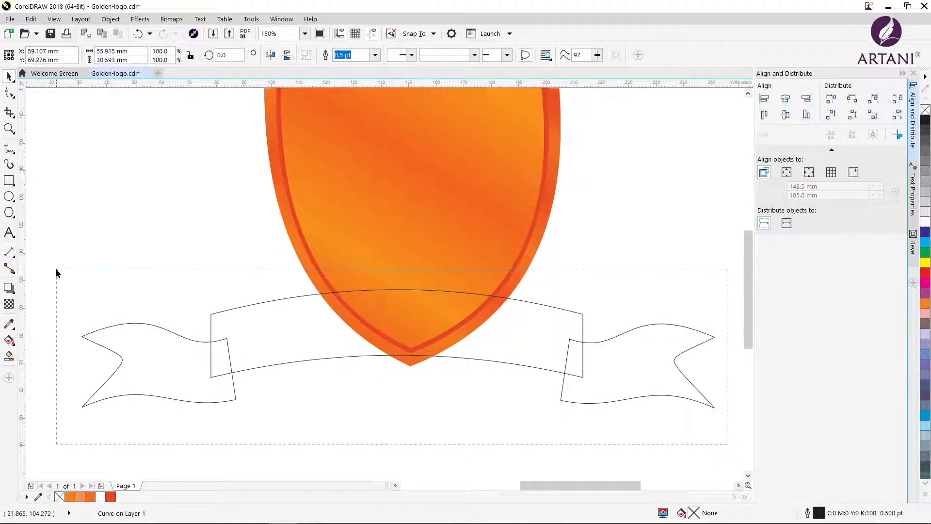
{"action": "left_click_drag", "start_coordinate": [56, 273], "coordinate": [56, 272]}
{"action": "left_click", "coordinate": [613, 288]}
Scale the welded banner down to 52 % and stretch its height to 77.8 %, about 120 by 34 mm
{"action": "scroll", "coordinate": [316, 330], "scroll_direction": "down", "scroll_amount": 2}
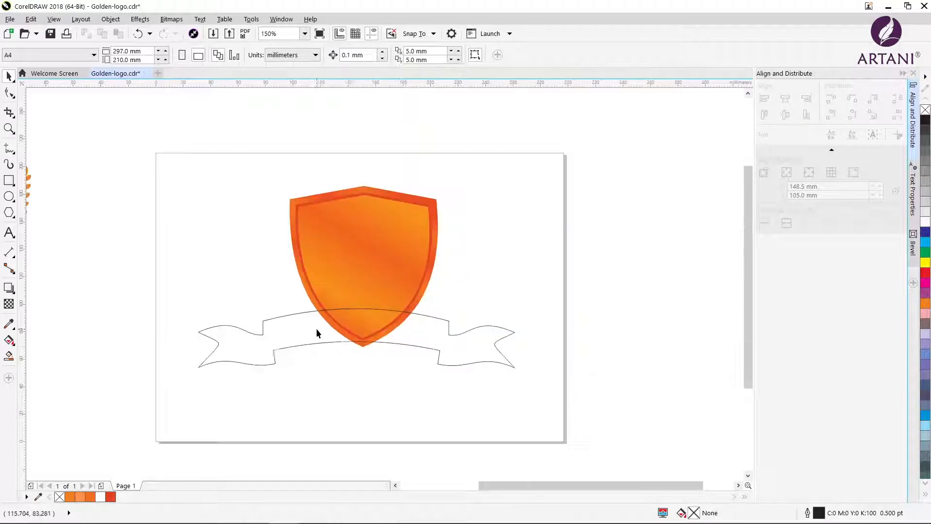
{"action": "left_click", "coordinate": [201, 331]}
{"action": "left_click_drag", "start_coordinate": [196, 307], "coordinate": [271, 320]}
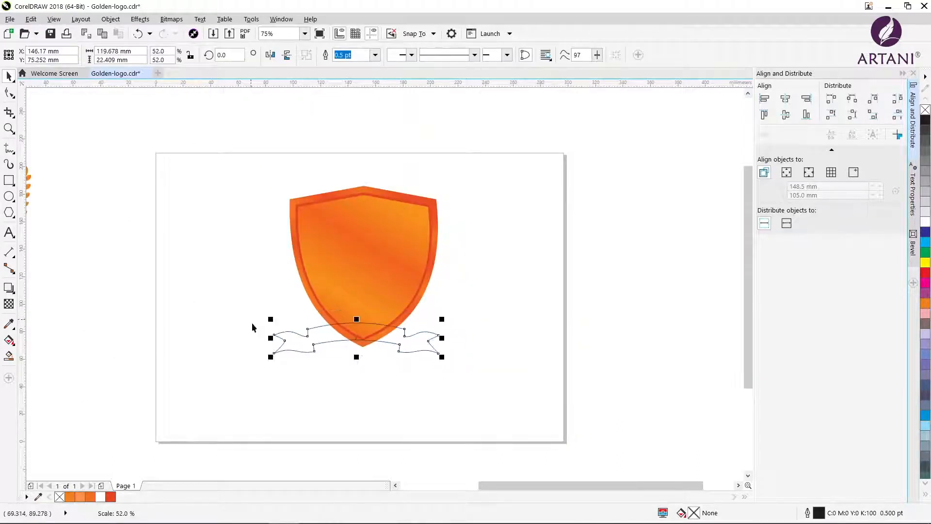
{"action": "left_click_drag", "start_coordinate": [356, 357], "coordinate": [357, 372]}
{"action": "mouse_move", "coordinate": [357, 320]}
{"action": "left_mouse_down"}
{"action": "mouse_move", "coordinate": [357, 305]}
{"action": "mouse_move", "coordinate": [357, 313]}
{"action": "left_mouse_up"}
{"action": "left_click_drag", "start_coordinate": [357, 372], "coordinate": [357, 367]}
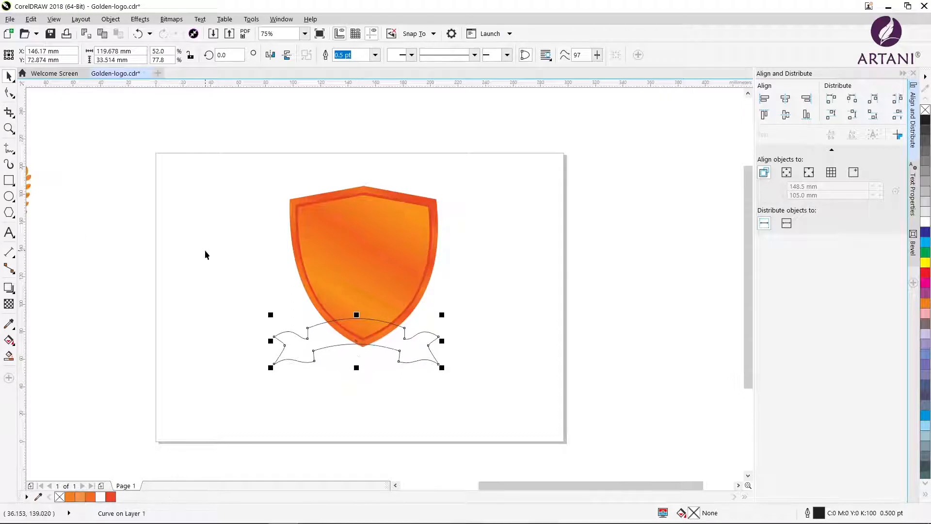
Copy the inner shield's fill to the banner and set the banner's gradient angle to 0°
{"action": "left_click", "coordinate": [31, 19]}
{"action": "left_click", "coordinate": [68, 177]}
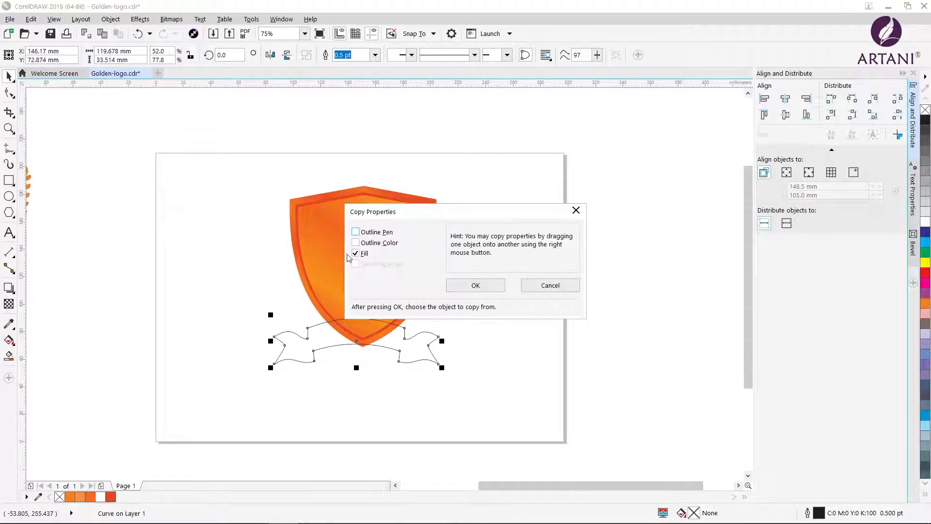
{"action": "left_click", "coordinate": [478, 286]}
{"action": "left_click", "coordinate": [338, 262]}
{"action": "double_click", "coordinate": [695, 515]}
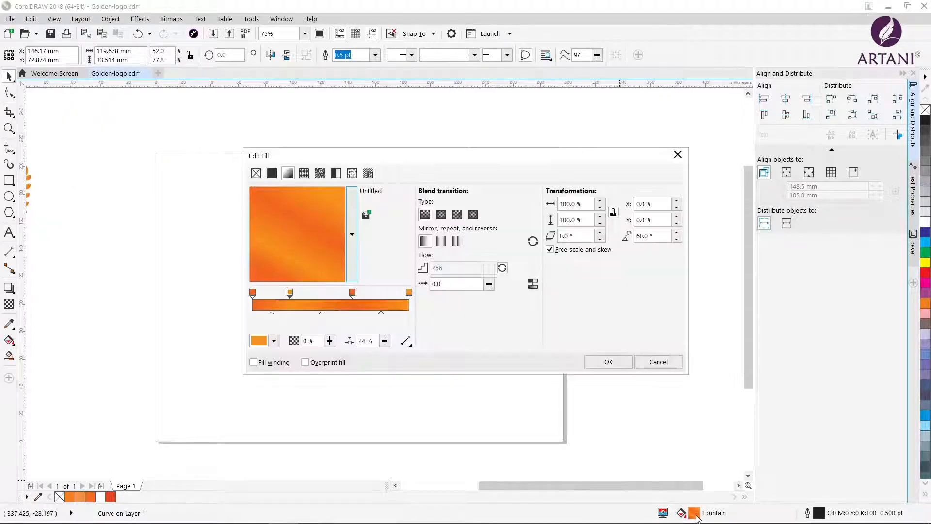
{"action": "left_click", "coordinate": [607, 362]}
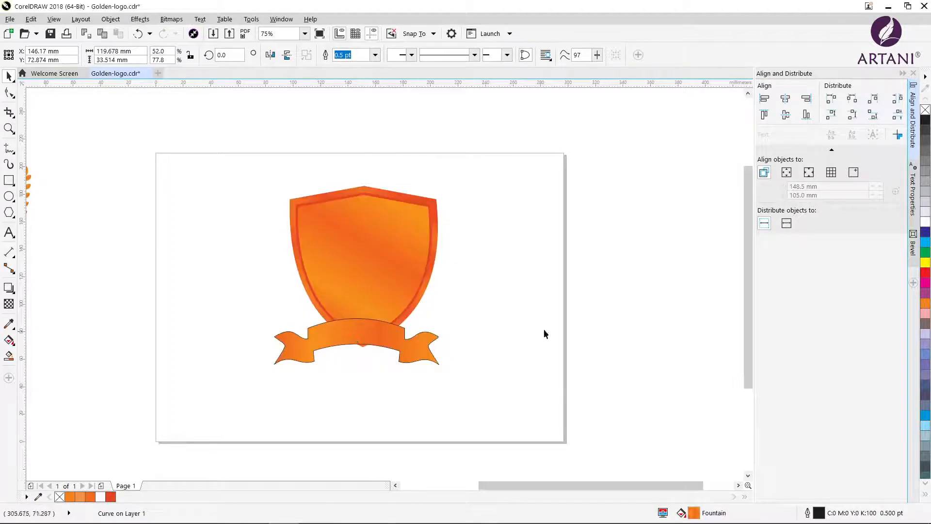
Remove the banner's outline and move the banner slightly up and right over the shield's lower tip
{"action": "left_click", "coordinate": [367, 332]}
{"action": "right_click", "coordinate": [925, 110]}
{"action": "left_click", "coordinate": [649, 236]}
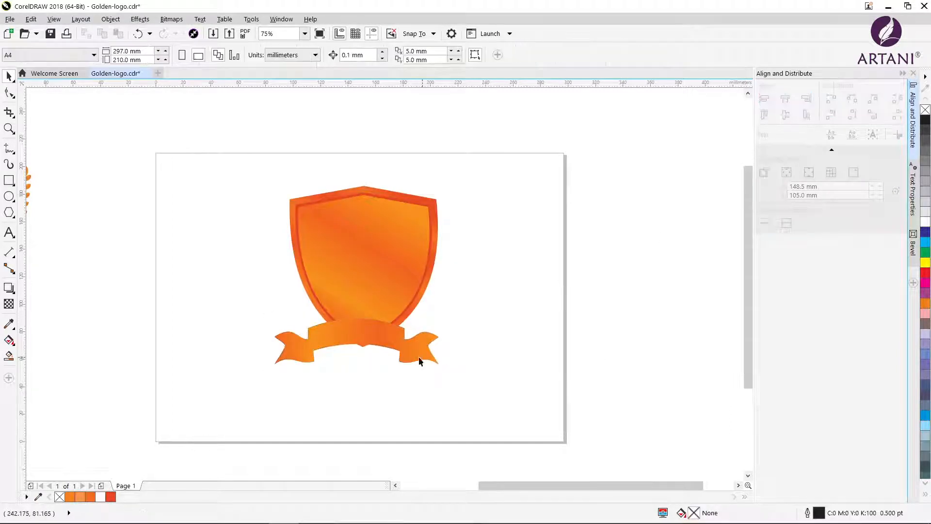
{"action": "left_click_drag", "start_coordinate": [365, 336], "coordinate": [369, 327]}
{"action": "left_click", "coordinate": [364, 331]}
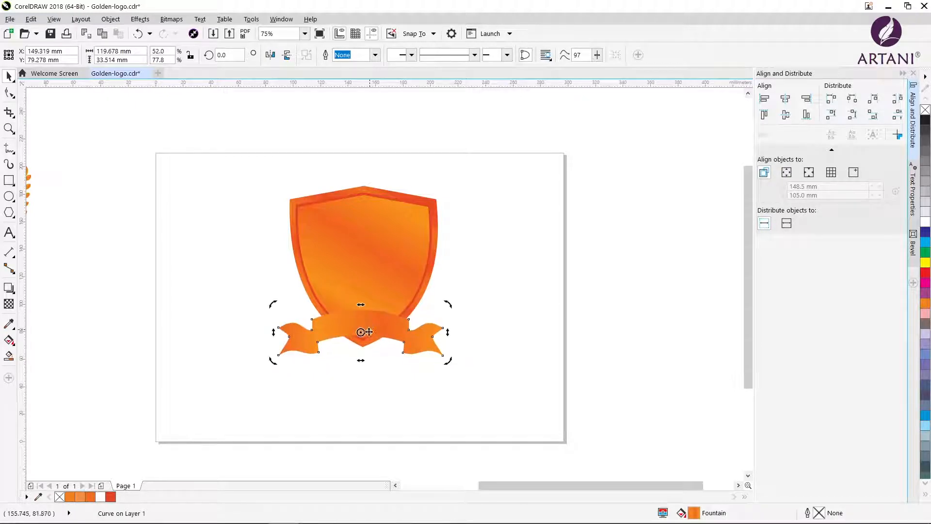
{"action": "key", "text": "Escape"}
Recolour the end stop of the banner's gradient with the dark orange sampled from its first stop (C0 M77 Y100 K0)
{"action": "left_click", "coordinate": [358, 329]}
{"action": "double_click", "coordinate": [693, 511]}
{"action": "left_click_drag", "start_coordinate": [452, 155], "coordinate": [667, 152]}
{"action": "left_click", "coordinate": [624, 290]}
{"action": "left_click", "coordinate": [490, 337]}
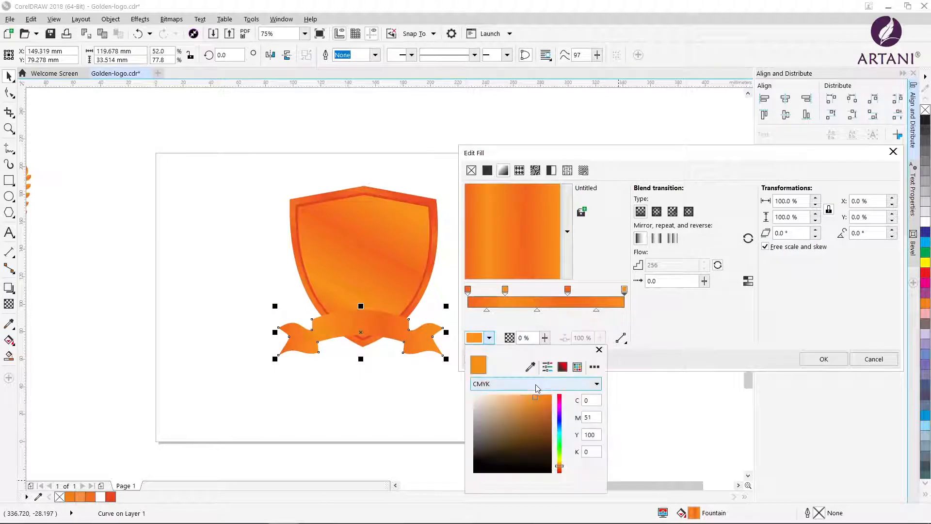
{"action": "left_click", "coordinate": [531, 367]}
{"action": "left_click", "coordinate": [468, 290]}
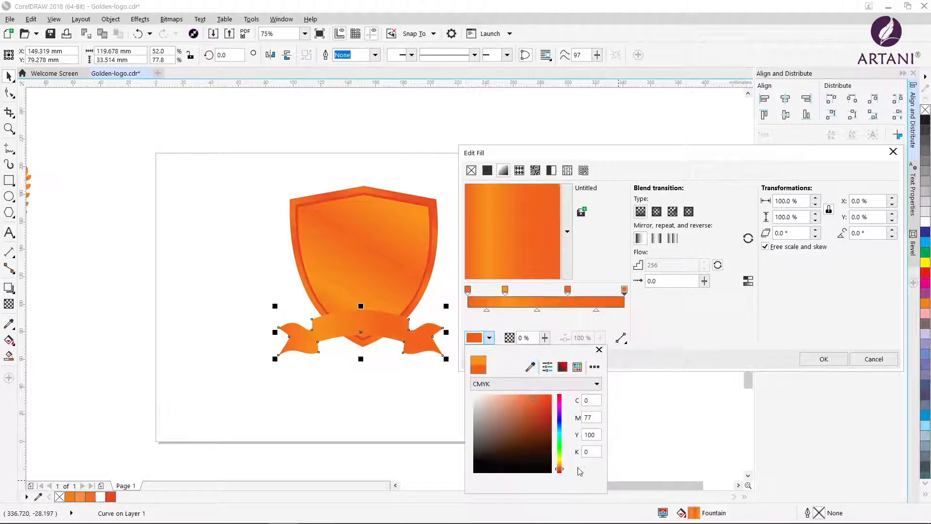
{"action": "left_click", "coordinate": [672, 325]}
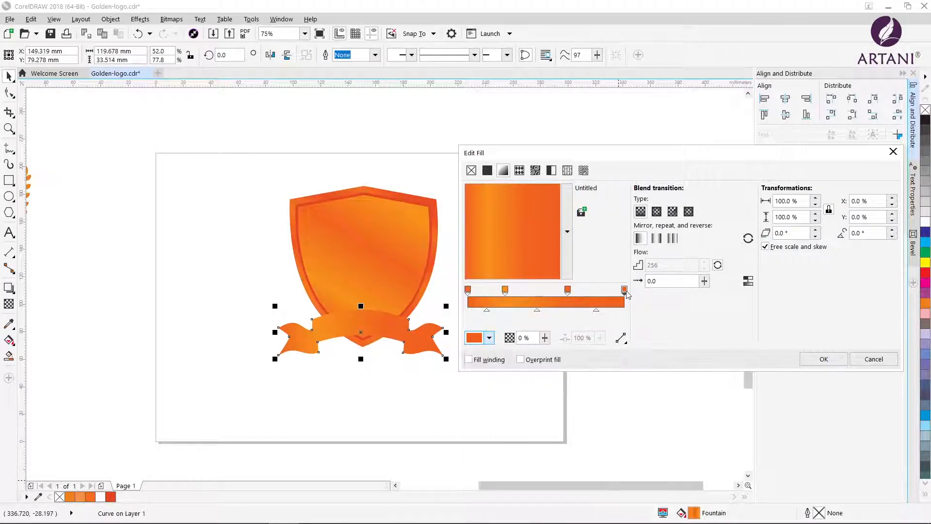
Reposition the banner's gradient stops and recolour the added stop near the end, at about 86 %, with the lighter orange of the second stop
{"action": "left_click_drag", "start_coordinate": [625, 290], "coordinate": [553, 291]}
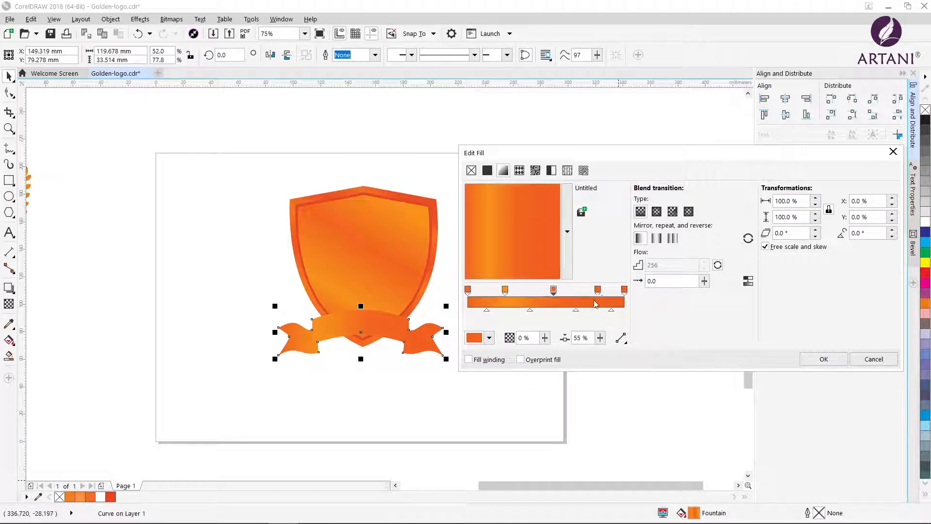
{"action": "left_click_drag", "start_coordinate": [487, 309], "coordinate": [494, 309]}
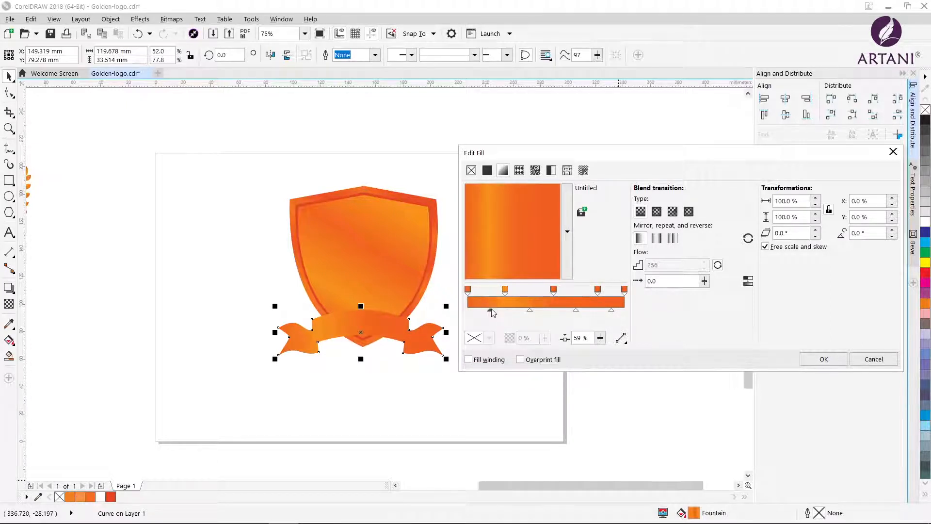
{"action": "left_click", "coordinate": [596, 293]}
{"action": "left_click", "coordinate": [478, 338]}
{"action": "left_click", "coordinate": [530, 367]}
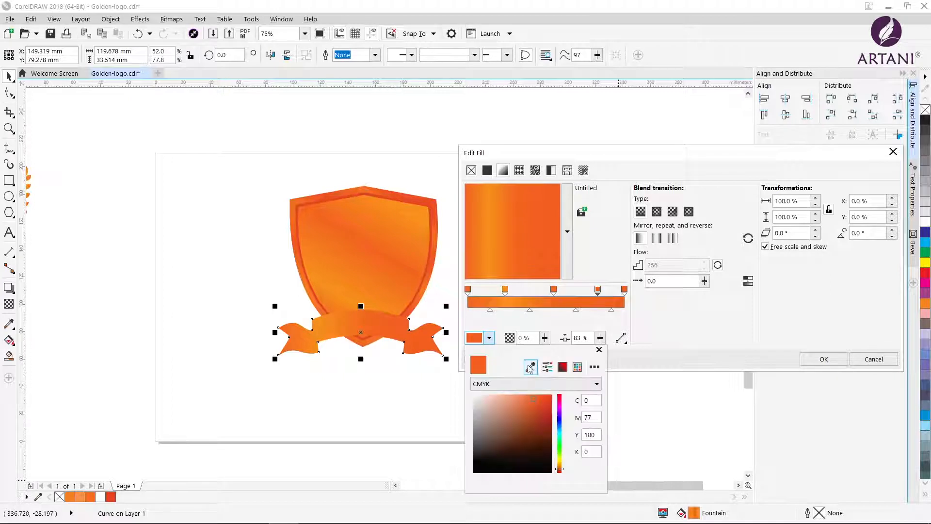
{"action": "left_click", "coordinate": [504, 290]}
{"action": "mouse_move", "coordinate": [531, 310]}
{"action": "left_mouse_down"}
{"action": "mouse_move", "coordinate": [518, 311]}
{"action": "mouse_move", "coordinate": [548, 289]}
{"action": "mouse_move", "coordinate": [497, 289]}
{"action": "left_mouse_up"}
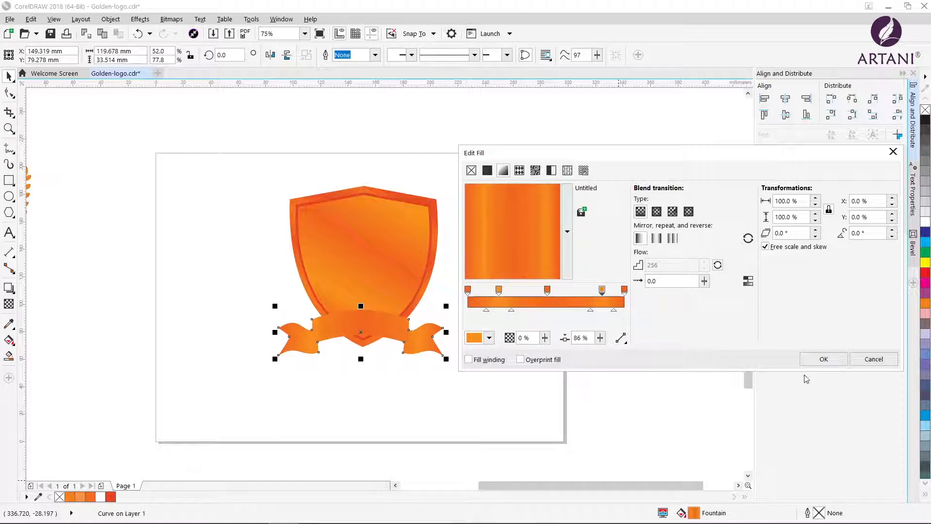
{"action": "left_click", "coordinate": [823, 359]}
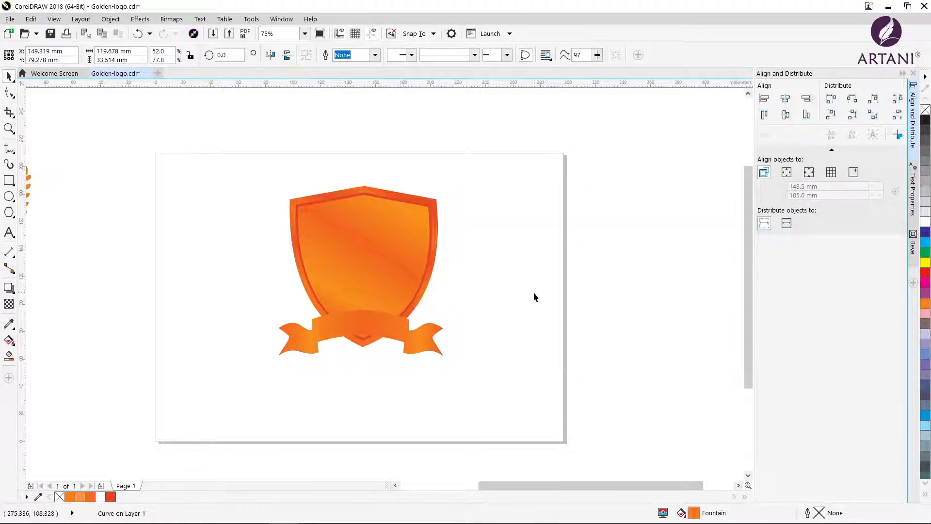
Move the banner slightly up and right over the shield's lower tip, to about X 152.1 mm, Y 80.7 mm
{"action": "left_click_drag", "start_coordinate": [360, 333], "coordinate": [362, 325]}
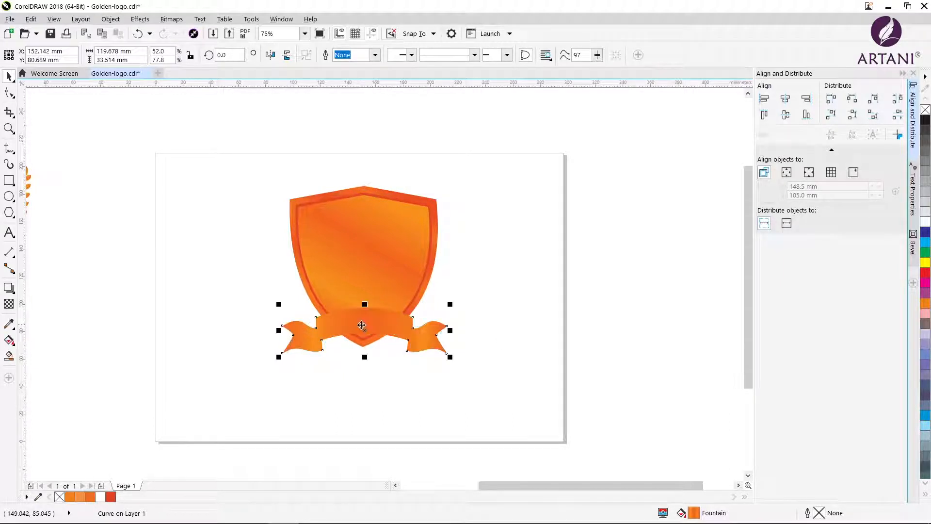
{"action": "left_click", "coordinate": [351, 203]}
{"action": "left_click", "coordinate": [542, 281]}
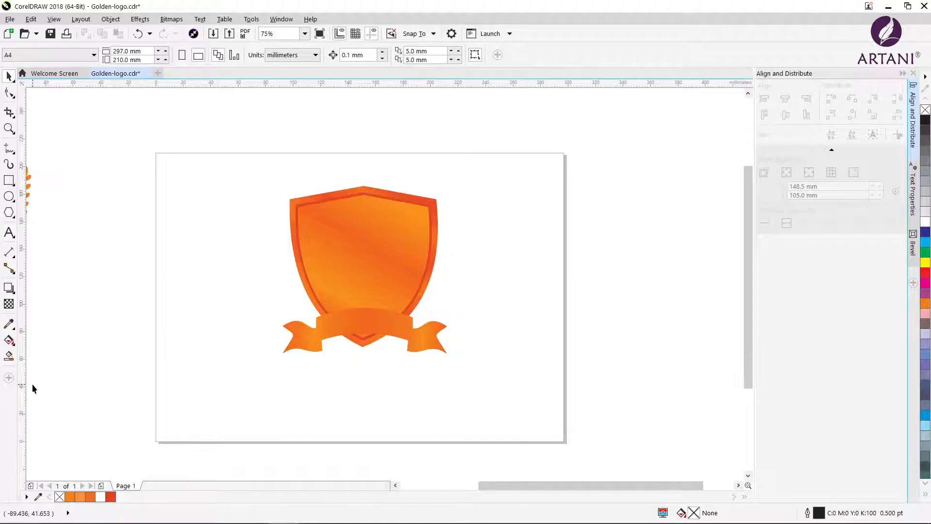
Draw an ellipse about 55 by 59 mm beside the shield and place a copy overlapping its right half
{"action": "left_click", "coordinate": [10, 197]}
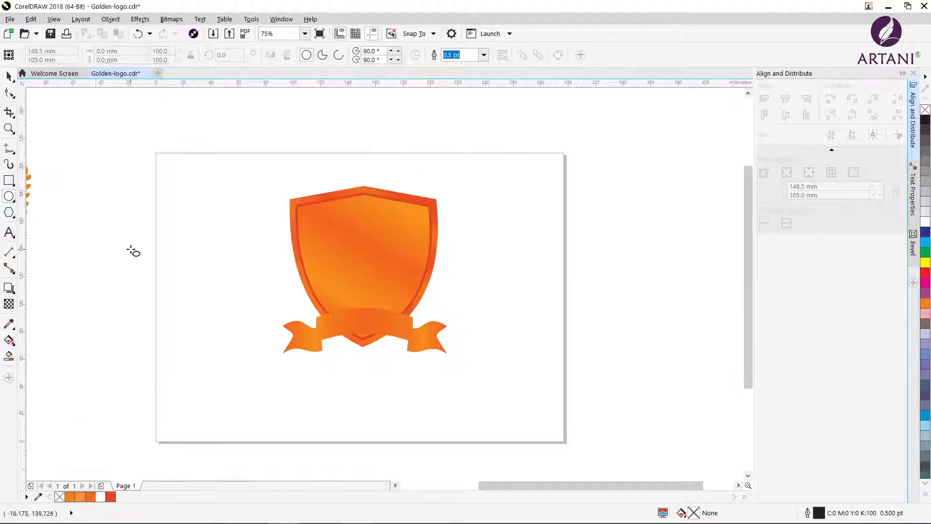
{"action": "left_click_drag", "start_coordinate": [95, 178], "coordinate": [172, 258]}
{"action": "mouse_move", "coordinate": [133, 218]}
{"action": "left_mouse_down"}
{"action": "mouse_move", "coordinate": [179, 217]}
{"action": "mouse_move", "coordinate": [171, 215]}
{"action": "left_mouse_up"}
{"action": "key", "text": "Escape"}
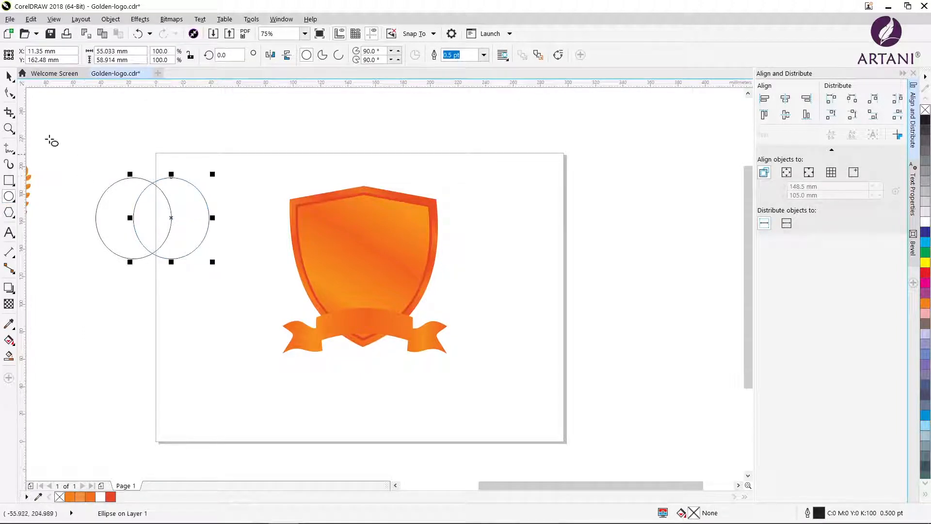
Intersect the two ellipses into a pointed leaf shape, move it below them and delete both ellipses
{"action": "key", "text": "space"}
{"action": "left_click_drag", "start_coordinate": [84, 154], "coordinate": [238, 280]}
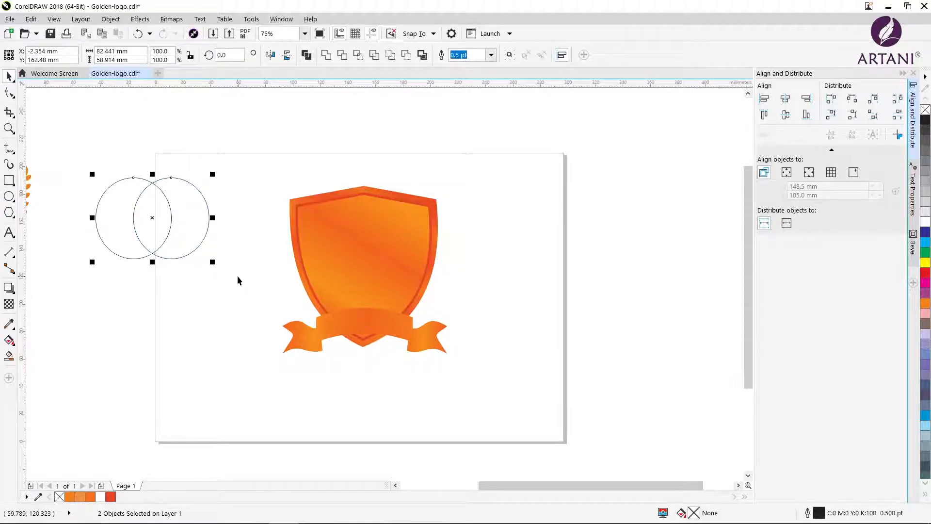
{"action": "left_click", "coordinate": [358, 56]}
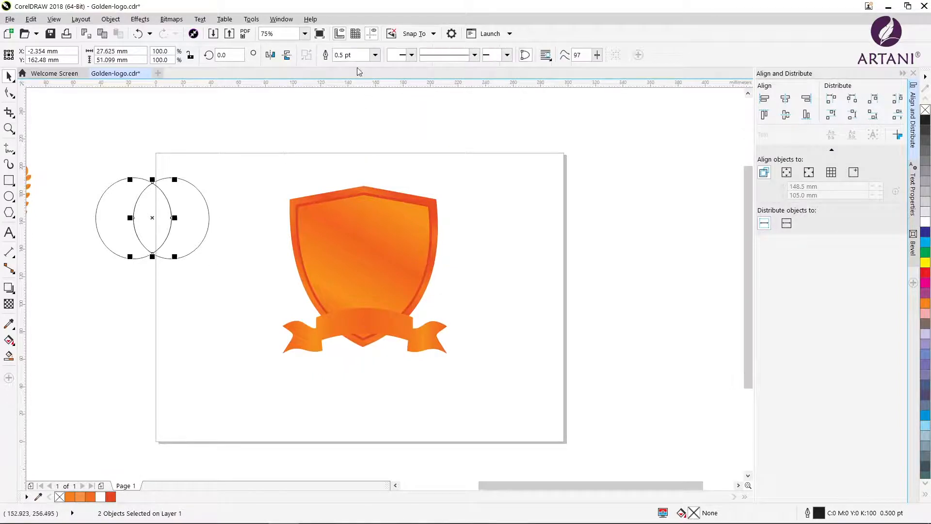
{"action": "left_click_drag", "start_coordinate": [152, 218], "coordinate": [156, 317]}
{"action": "left_click_drag", "start_coordinate": [89, 156], "coordinate": [230, 269]}
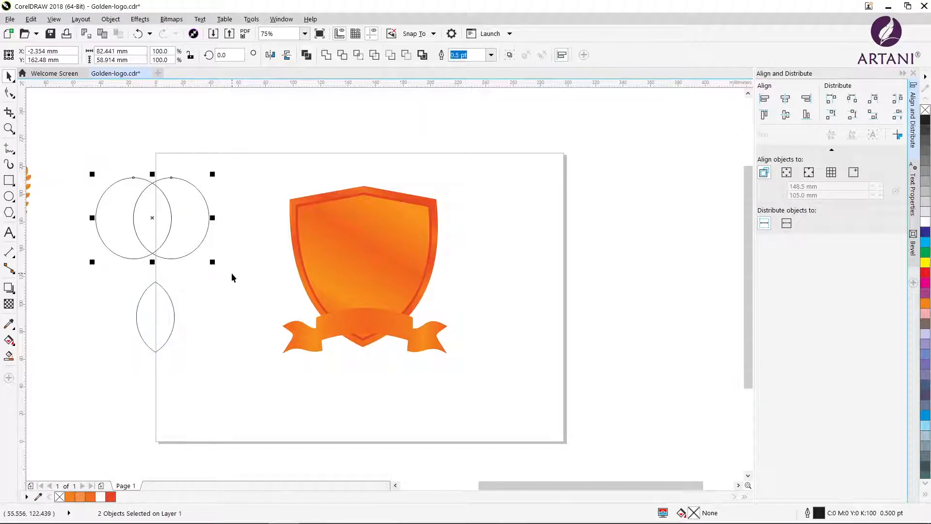
{"action": "key", "text": "Delete"}
Draw a vertical line about 71 mm long through the leaf's centre and intersect it with the leaf
{"action": "left_click", "coordinate": [16, 154]}
{"action": "left_click", "coordinate": [44, 162]}
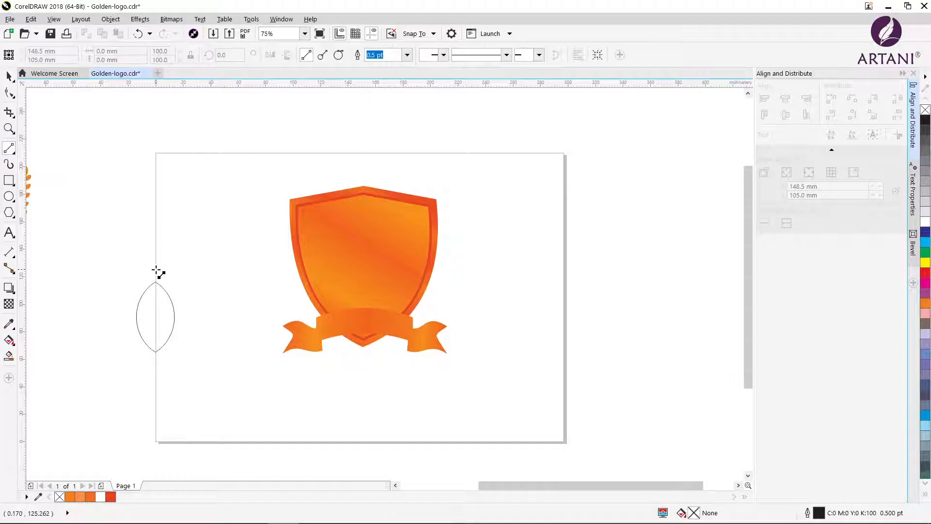
{"action": "left_click_drag", "start_coordinate": [156, 269], "coordinate": [156, 367]}
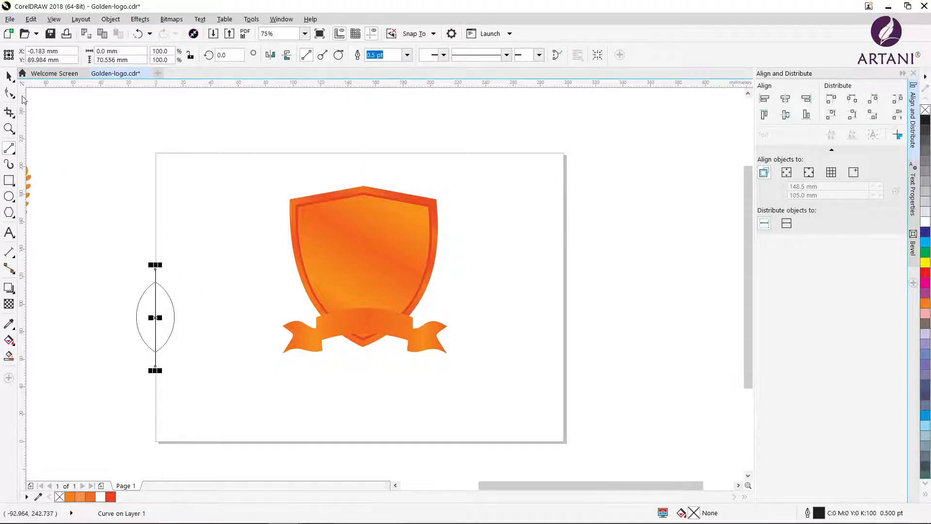
{"action": "key", "text": "space"}
{"action": "left_click_drag", "start_coordinate": [87, 214], "coordinate": [206, 380]}
{"action": "left_click", "coordinate": [362, 60]}
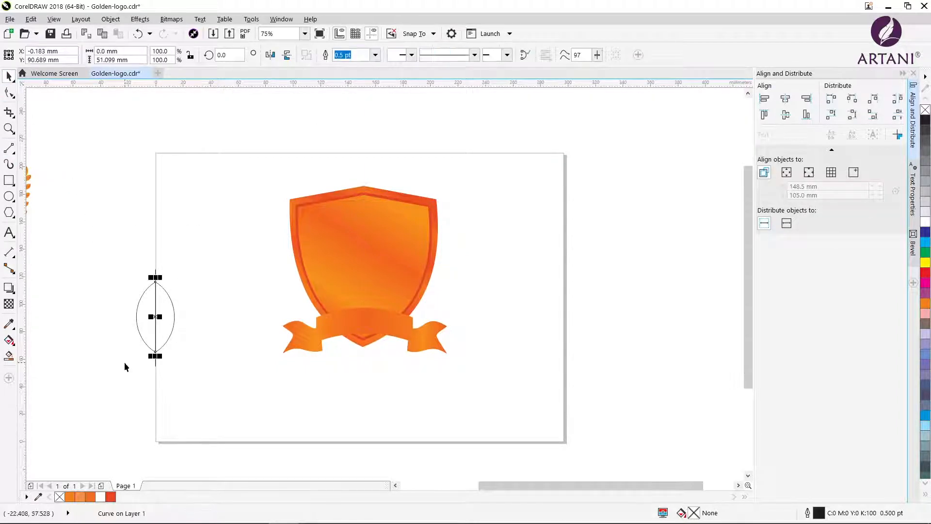
Delete the long line and try to separate the leaf into halves along its short centre line
{"action": "left_click", "coordinate": [124, 364]}
{"action": "left_click_drag", "start_coordinate": [155, 323], "coordinate": [106, 315]}
{"action": "key", "text": "Delete"}
{"action": "left_click_drag", "start_coordinate": [116, 267], "coordinate": [191, 364]}
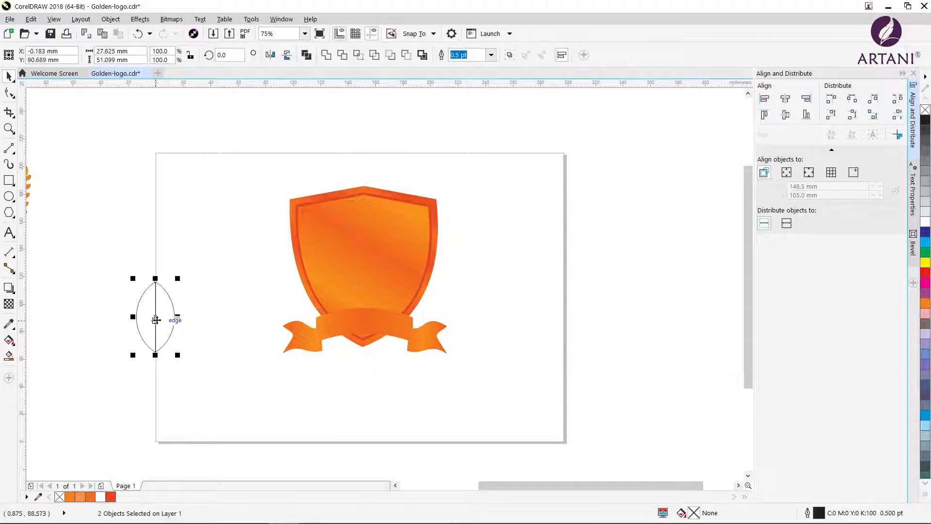
{"action": "left_click_drag", "start_coordinate": [156, 319], "coordinate": [118, 293]}
{"action": "left_click", "coordinate": [108, 20]}
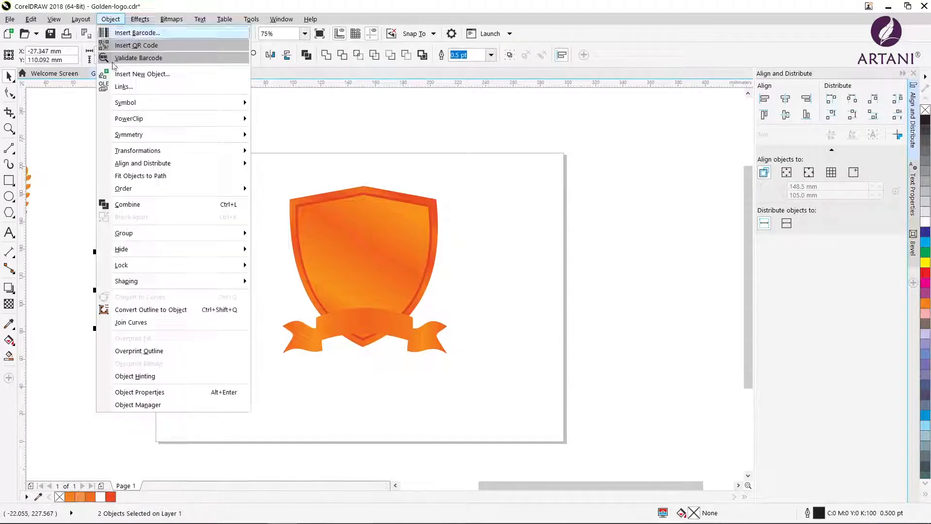
{"action": "left_click", "coordinate": [58, 212]}
{"action": "left_click", "coordinate": [153, 279]}
{"action": "left_click_drag", "start_coordinate": [131, 291], "coordinate": [143, 295]}
Undo the leaf's moves and the deletion of the long line
{"action": "key", "text": "ctrl+z"}
{"action": "key", "text": "ctrl+z"}
{"action": "key", "text": "ctrl+z"}
{"action": "key", "text": "ctrl+z"}
{"action": "key", "text": "ctrl+z"}
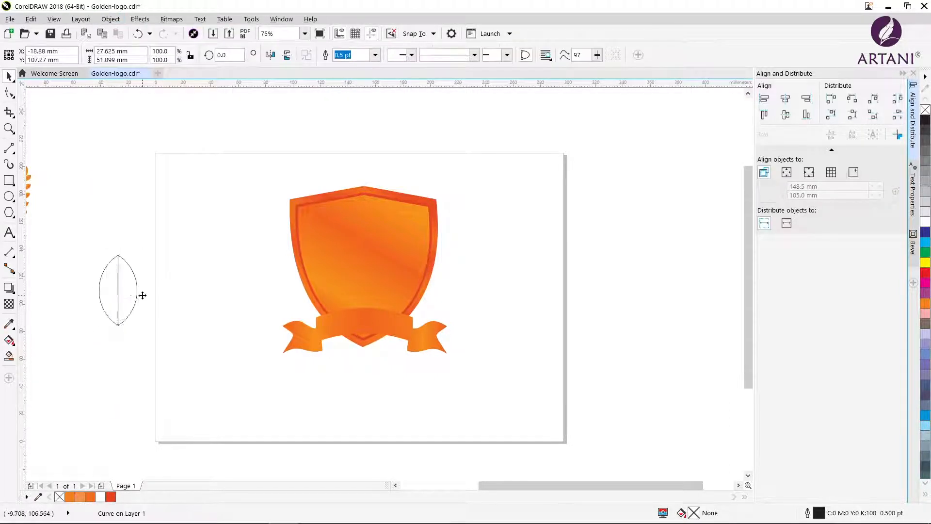
Try to split the leaf along its overlapping vertical lines with the Simplify and Trim operations
{"action": "left_click_drag", "start_coordinate": [115, 266], "coordinate": [202, 375]}
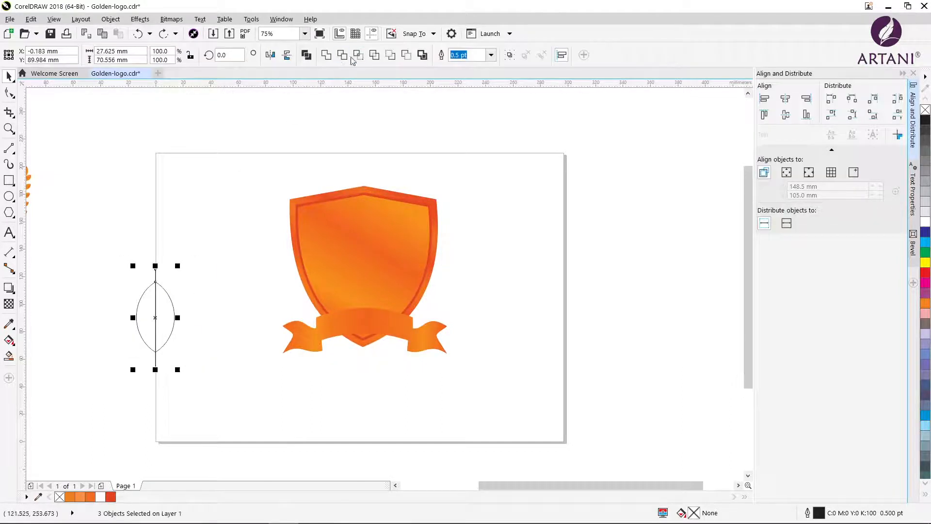
{"action": "left_click", "coordinate": [374, 56]}
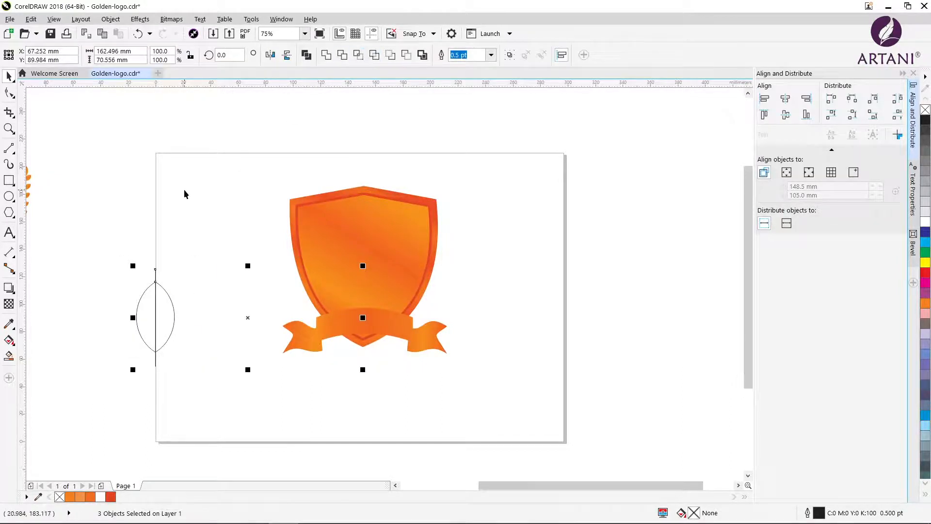
{"action": "key", "text": "ctrl+z"}
{"action": "left_click", "coordinate": [380, 59]}
{"action": "key", "text": "ctrl+z"}
{"action": "left_click", "coordinate": [345, 56]}
{"action": "left_click", "coordinate": [105, 256]}
{"action": "left_click_drag", "start_coordinate": [156, 319], "coordinate": [187, 365]}
{"action": "left_click", "coordinate": [105, 22]}
{"action": "left_click", "coordinate": [40, 175]}
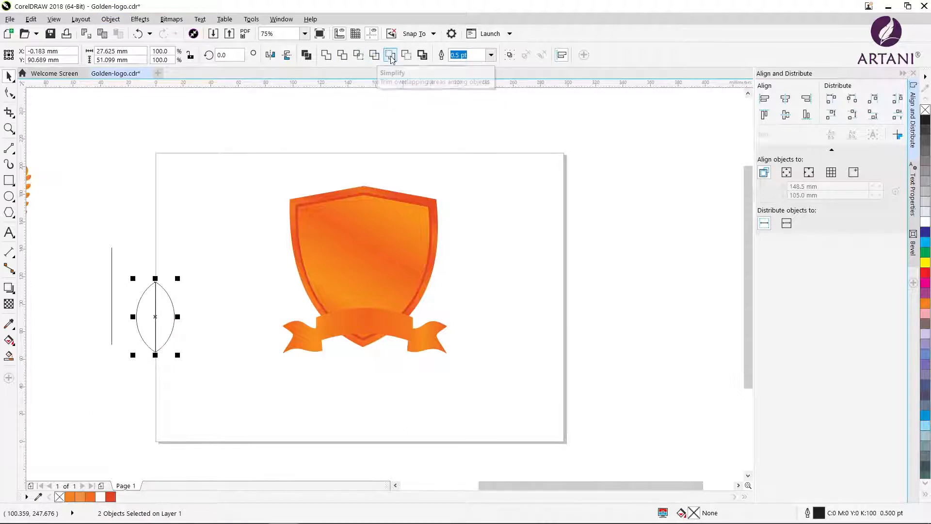
Cut the leaf with its short centre line, break it apart into two halves off the page, and delete the leftover long line
{"action": "left_click", "coordinate": [97, 351]}
{"action": "left_click_drag", "start_coordinate": [161, 323], "coordinate": [107, 191]}
{"action": "left_click", "coordinate": [107, 22]}
{"action": "left_click", "coordinate": [121, 216]}
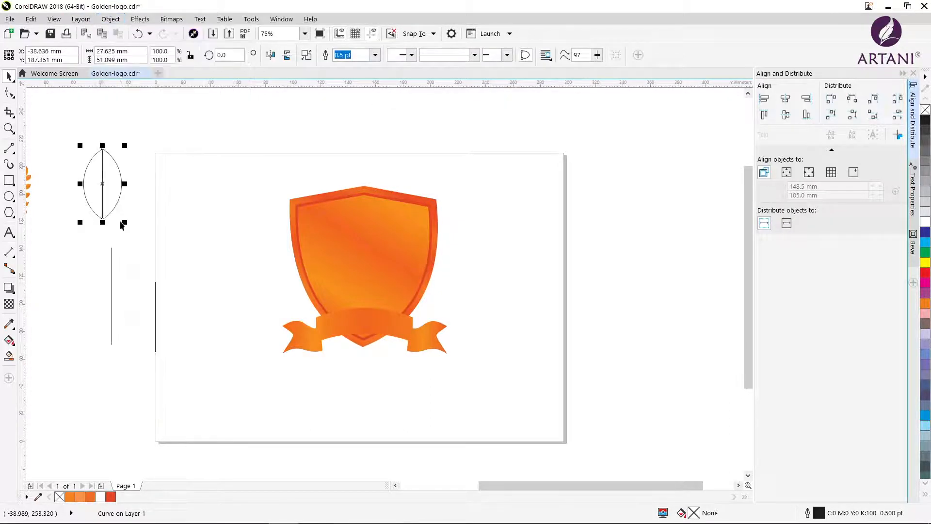
{"action": "left_click", "coordinate": [112, 280]}
{"action": "key", "text": "Delete"}
Fill the leaf's right half with a solid light orange, C0 M65 Y85 K0
{"action": "left_click", "coordinate": [111, 189]}
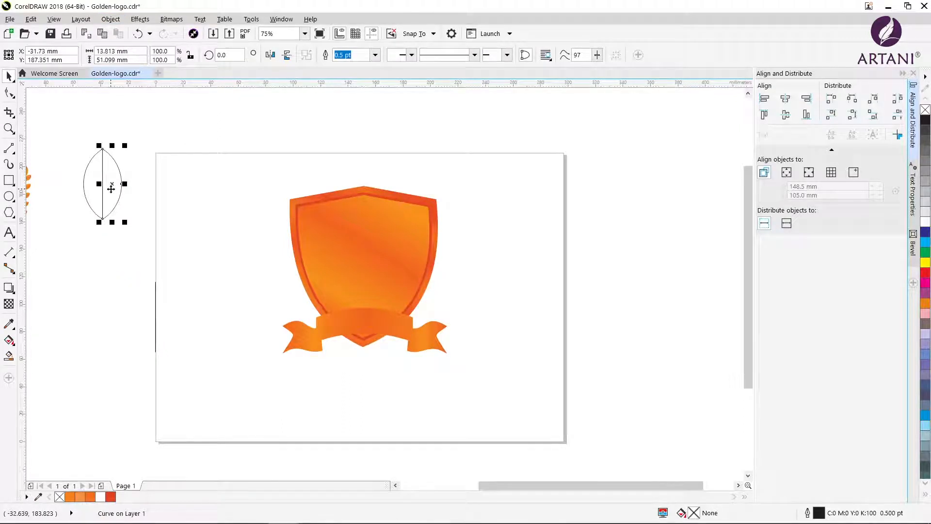
{"action": "left_click", "coordinate": [110, 496]}
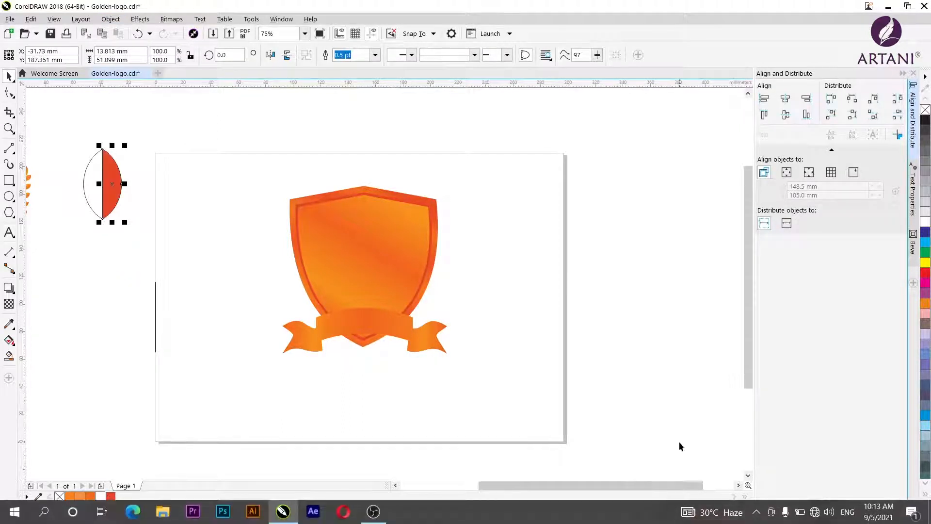
{"action": "double_click", "coordinate": [692, 513]}
{"action": "left_click_drag", "start_coordinate": [431, 156], "coordinate": [617, 208]}
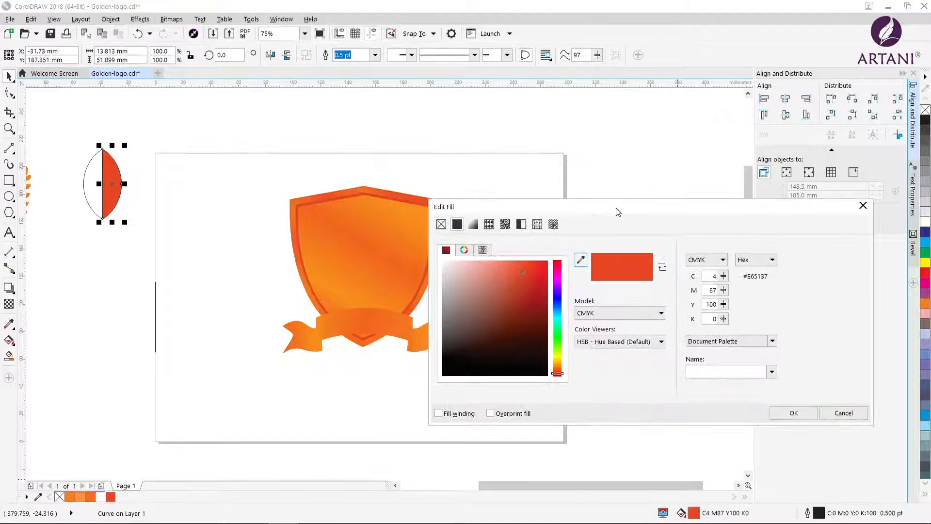
{"action": "left_click", "coordinate": [558, 369]}
{"action": "left_click", "coordinate": [525, 262]}
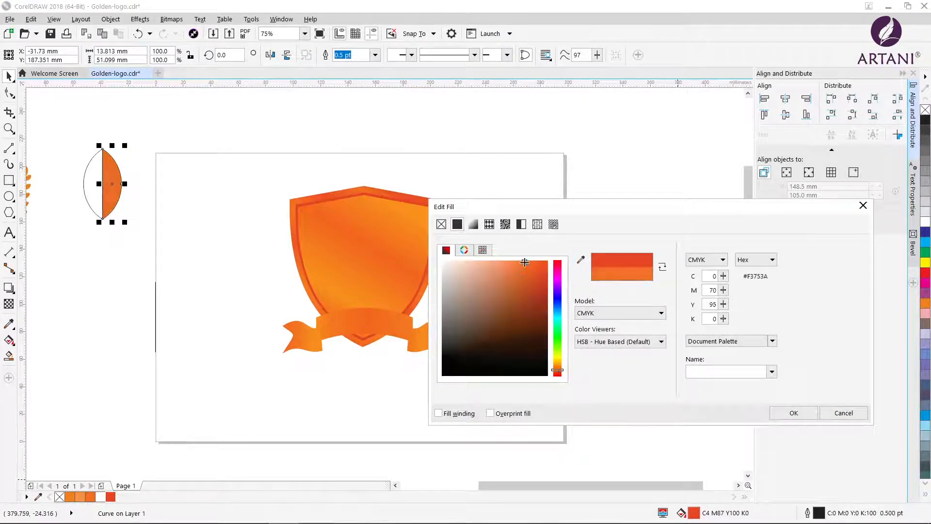
{"action": "left_click", "coordinate": [531, 260]}
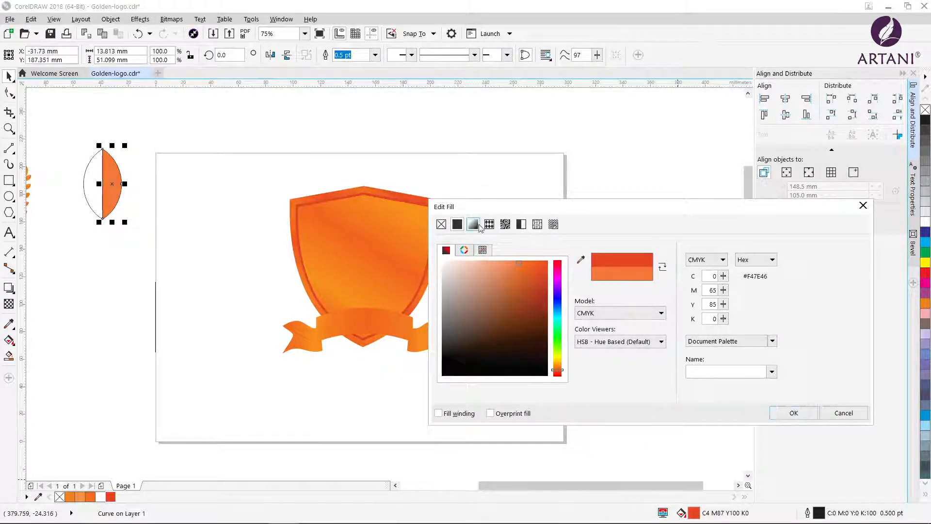
Switch the right half to a gradient fill and sample its end stop from the shield's light orange (C0 M53 Y100 K0)
{"action": "left_click", "coordinate": [474, 224]}
{"action": "left_click", "coordinate": [594, 343]}
{"action": "left_click", "coordinate": [459, 391]}
{"action": "left_click", "coordinate": [500, 257]}
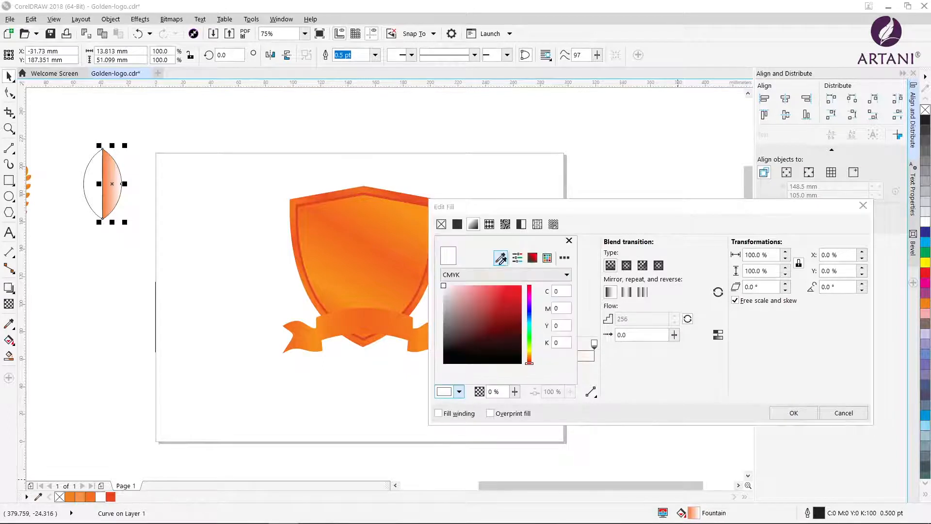
{"action": "left_click", "coordinate": [356, 302]}
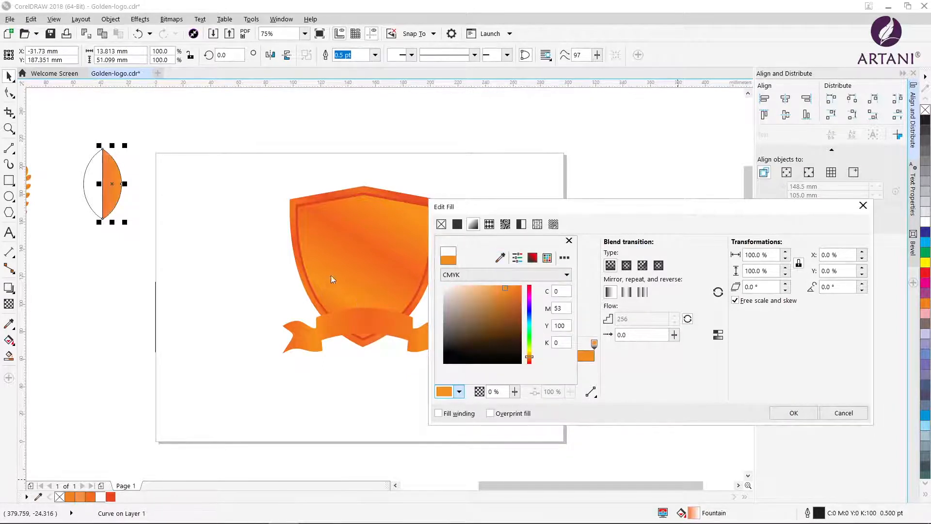
{"action": "left_click", "coordinate": [568, 241]}
Recolour the start stop of the right half's gradient with a darker orange and set the gradient angle to 60°
{"action": "left_click", "coordinate": [438, 343]}
{"action": "left_click", "coordinate": [459, 391]}
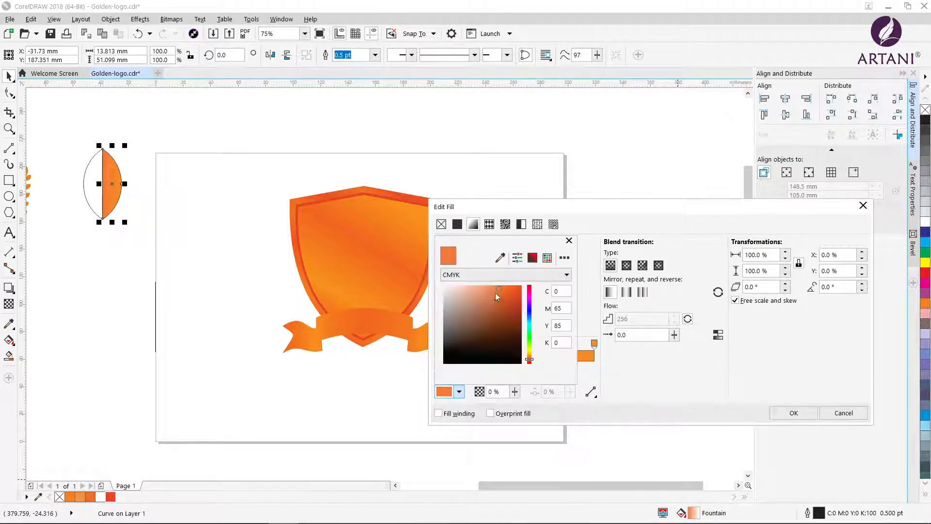
{"action": "left_click", "coordinate": [639, 368]}
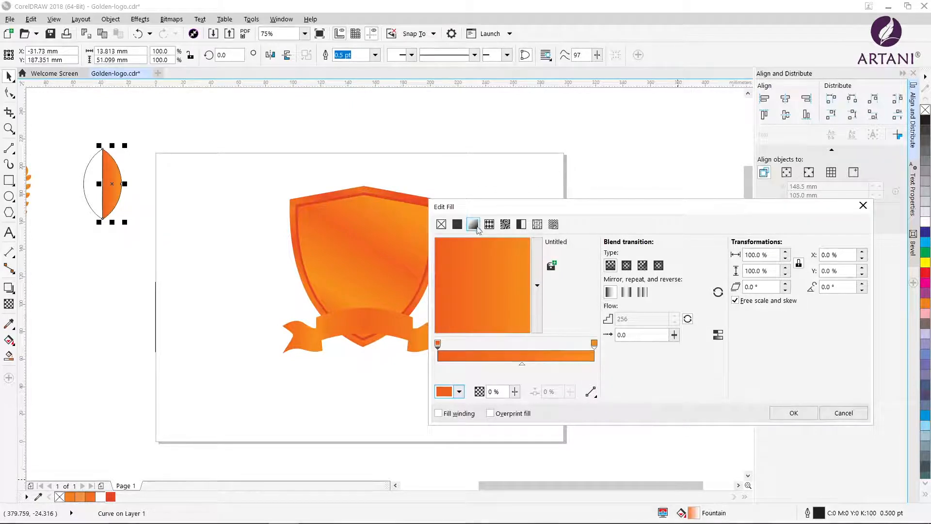
{"action": "left_click_drag", "start_coordinate": [834, 287], "coordinate": [803, 288]}
{"action": "type", "text": "60"}
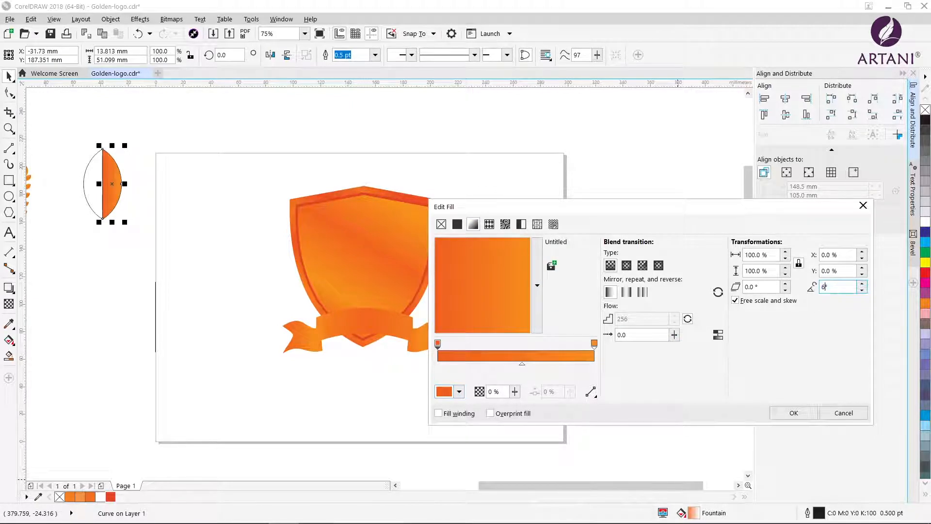
{"action": "key", "text": "Tab"}
{"action": "key", "text": "Return"}
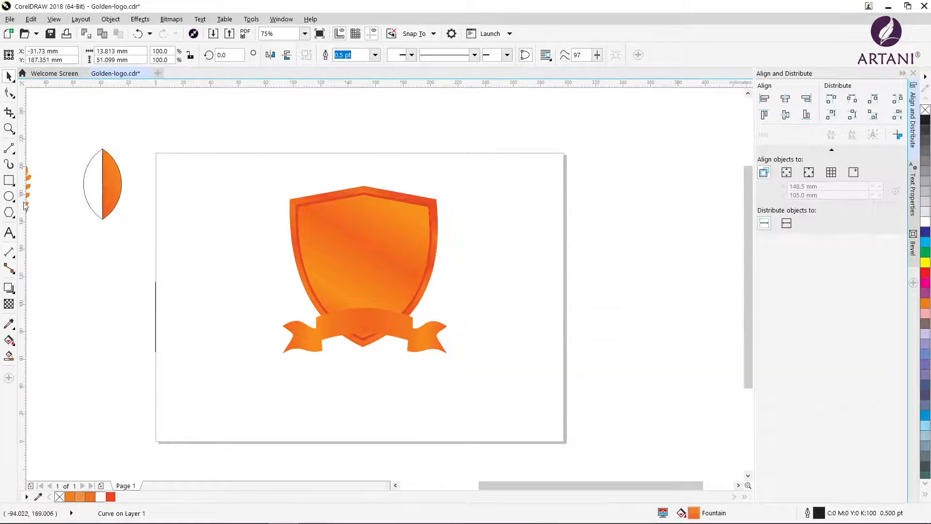
Copy the gradient fill from the leaf's right half to its left half
{"action": "left_click", "coordinate": [85, 184]}
{"action": "left_click", "coordinate": [53, 19]}
{"action": "mouse_move", "coordinate": [30, 19]}
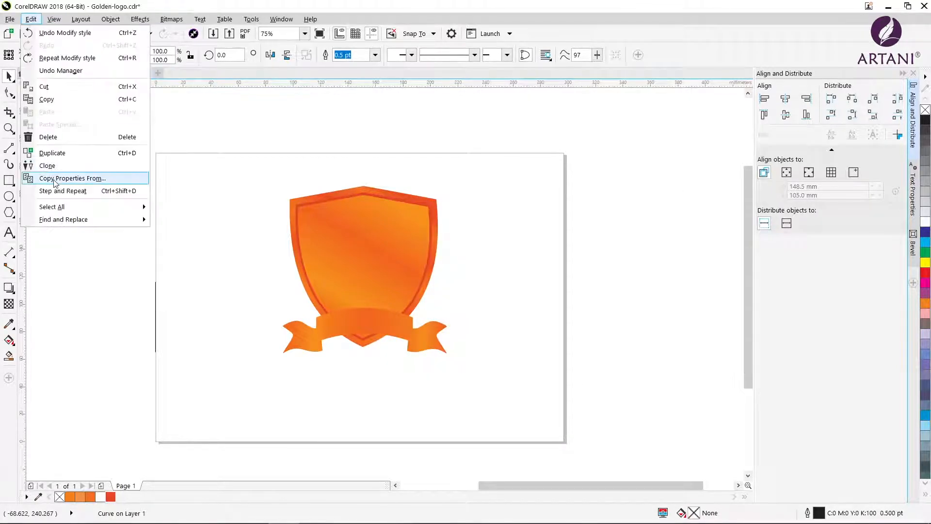
{"action": "left_click", "coordinate": [58, 179]}
{"action": "left_click", "coordinate": [472, 289]}
{"action": "left_click", "coordinate": [108, 195]}
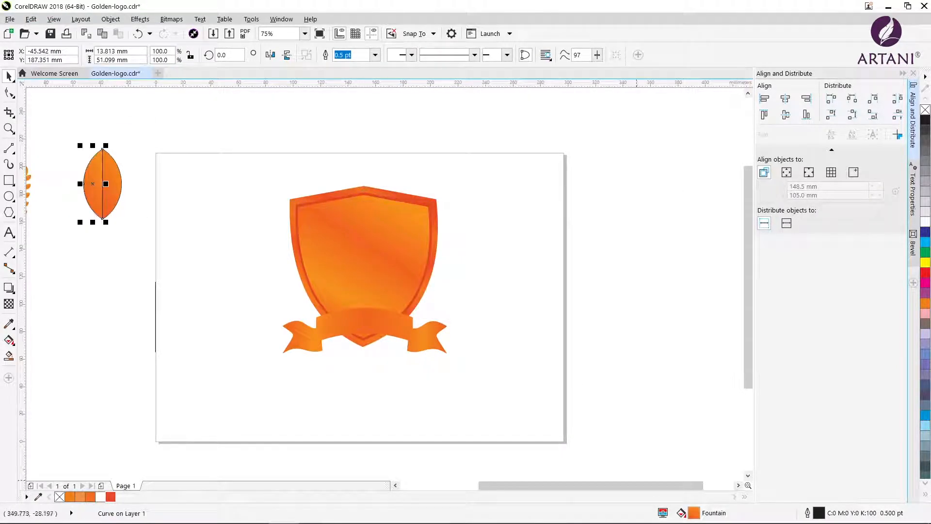
Reverse the gradient on the leaf's left half, then remove both halves' outlines and group them
{"action": "double_click", "coordinate": [700, 512]}
{"action": "left_click", "coordinate": [533, 241]}
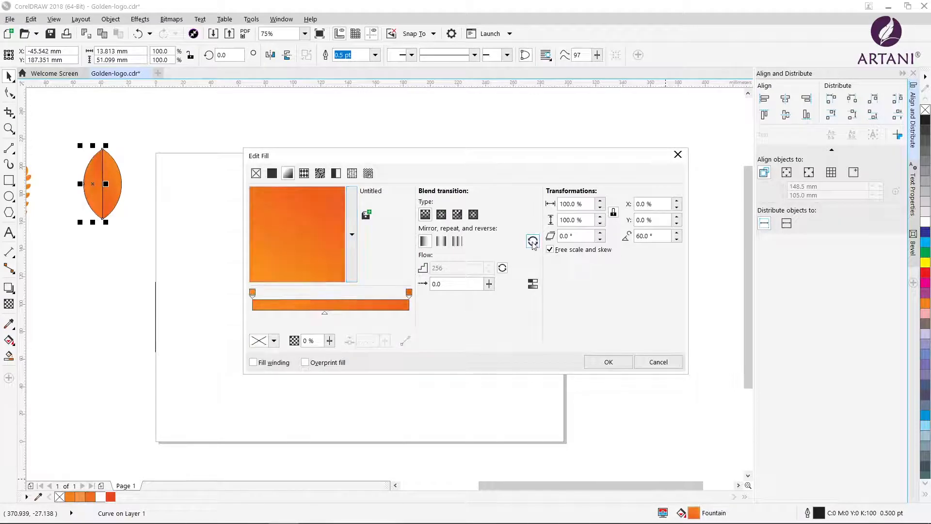
{"action": "left_click", "coordinate": [606, 362]}
{"action": "left_click_drag", "start_coordinate": [71, 132], "coordinate": [155, 234]}
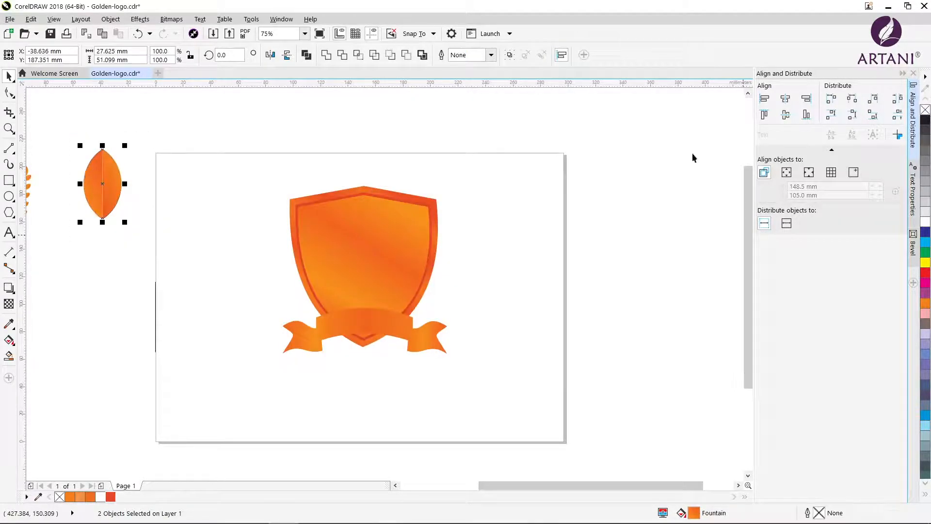
{"action": "left_click", "coordinate": [509, 55]}
Scale the leaf to 43.8% and build a leaf pair below it from a copy rotated about 38.5° and its mirrored duplicate
{"action": "left_click_drag", "start_coordinate": [80, 145], "coordinate": [79, 196]}
{"action": "right_click", "coordinate": [117, 207]}
{"action": "left_click", "coordinate": [118, 208]}
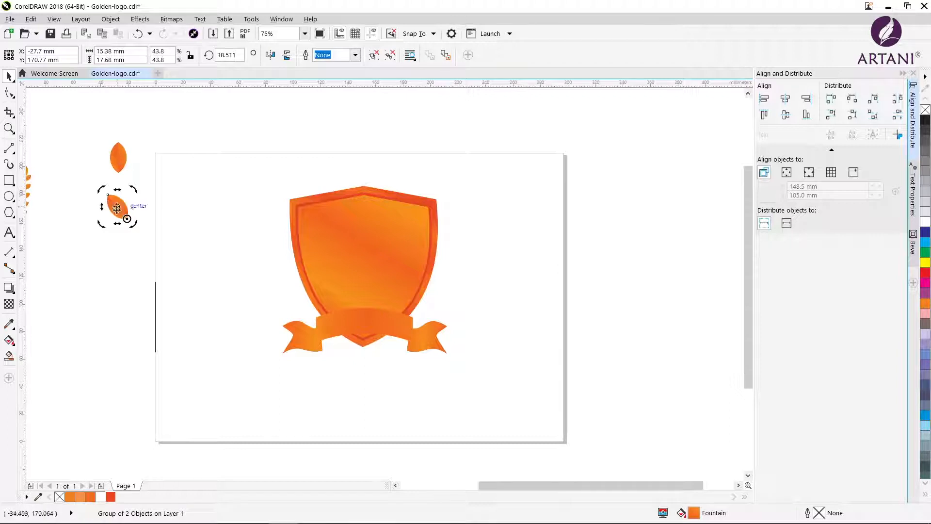
{"action": "left_click", "coordinate": [119, 209]}
{"action": "left_click_drag", "start_coordinate": [104, 207], "coordinate": [150, 210]}
{"action": "right_click", "coordinate": [150, 211]}
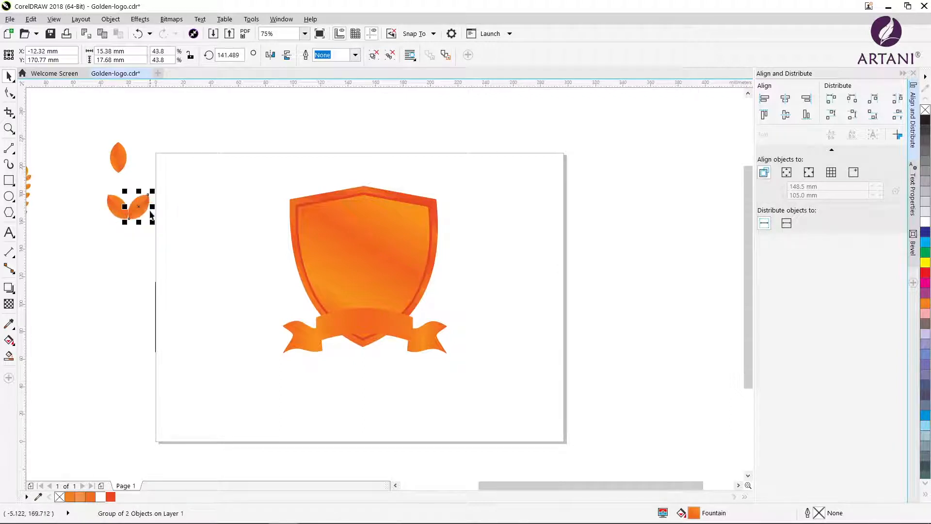
Group the two mirrored leaves and place a copy of the pair about 135 mm straight below
{"action": "left_click", "coordinate": [137, 241]}
{"action": "left_click_drag", "start_coordinate": [100, 185], "coordinate": [145, 398]}
{"action": "left_click", "coordinate": [510, 55]}
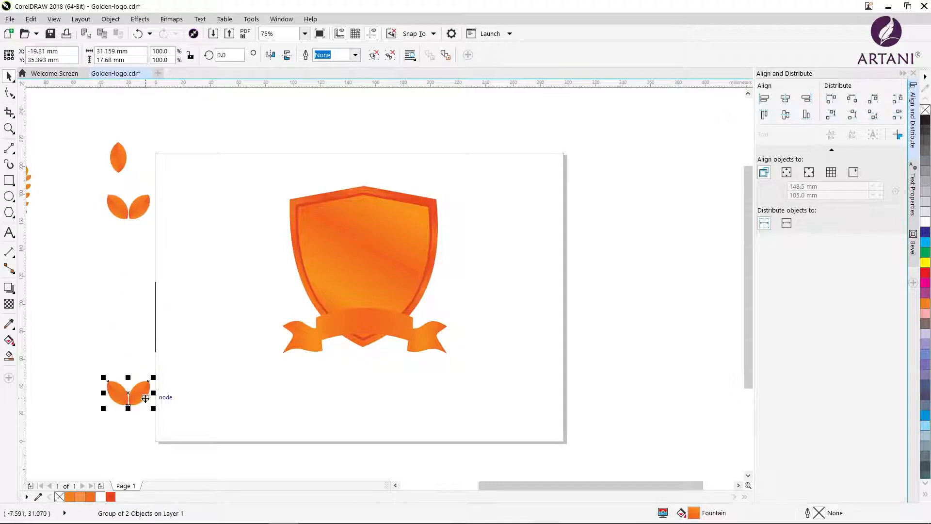
{"action": "left_click", "coordinate": [156, 342]}
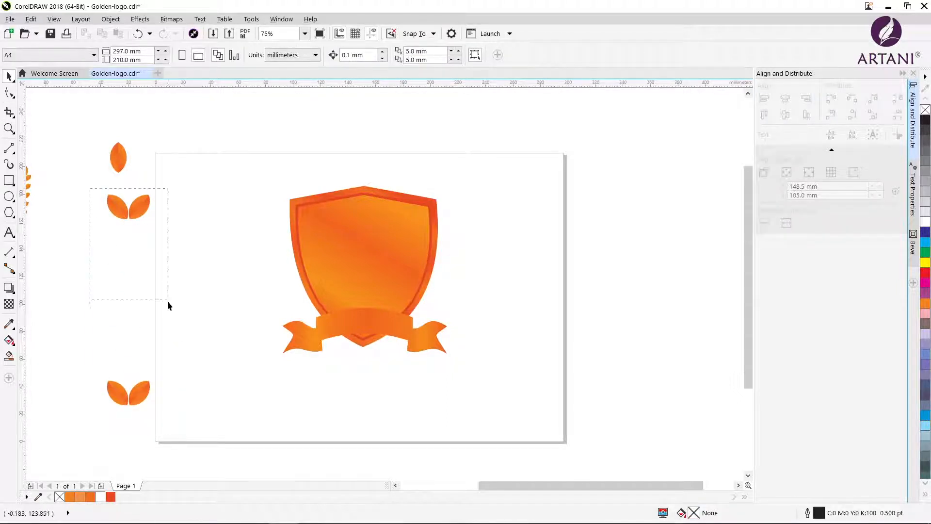
Blend the lower leaf pair with the upper one using 7 steps
{"action": "left_click_drag", "start_coordinate": [167, 300], "coordinate": [187, 409]}
{"action": "left_click", "coordinate": [13, 292]}
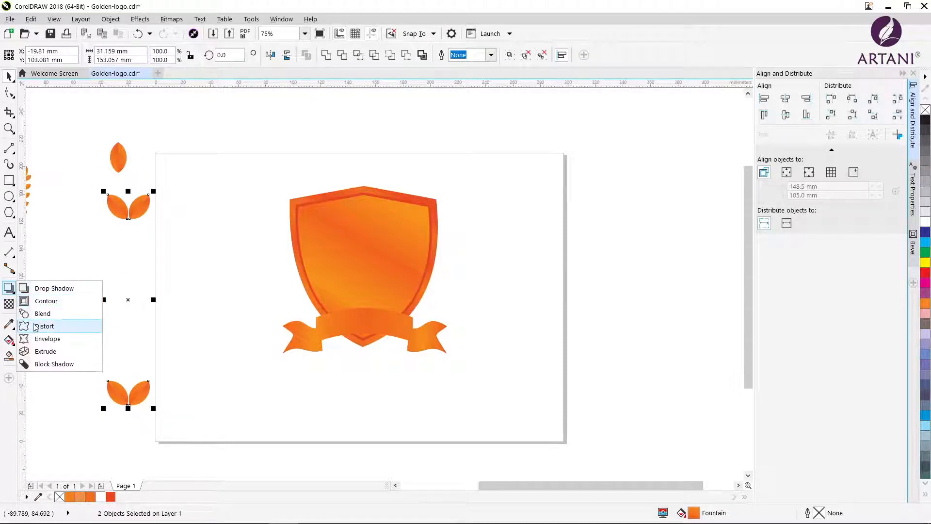
{"action": "left_click", "coordinate": [30, 314]}
{"action": "left_click_drag", "start_coordinate": [128, 392], "coordinate": [134, 219]}
{"action": "left_click", "coordinate": [334, 51]}
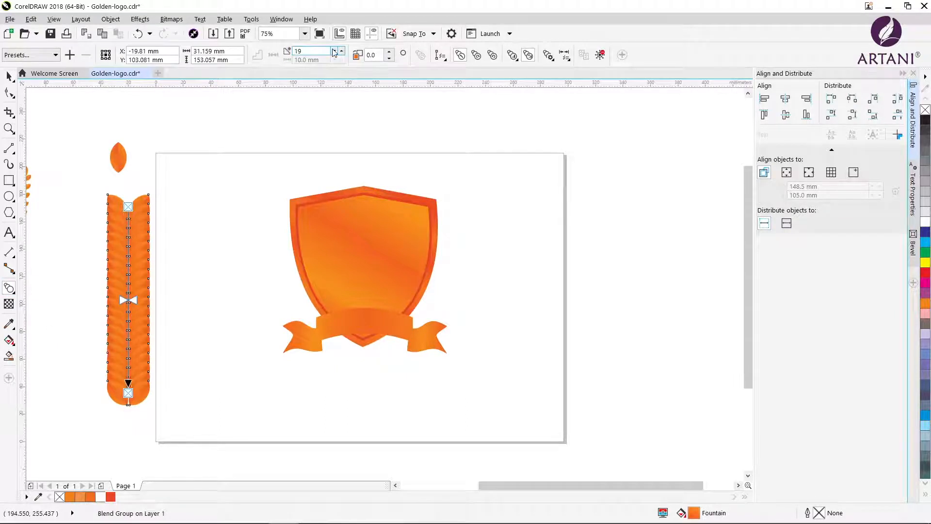
{"action": "left_click", "coordinate": [333, 51]}
{"action": "left_click", "coordinate": [334, 51]}
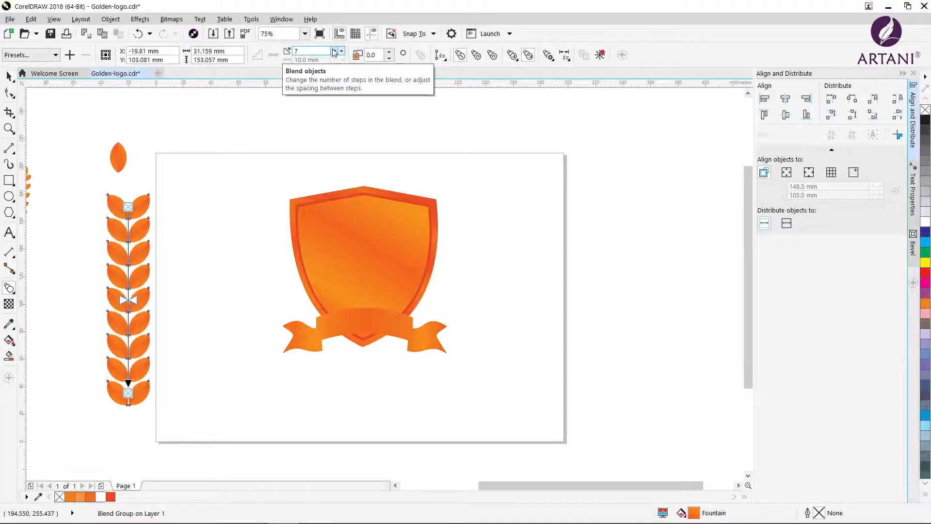
Enlarge the blend's lowest leaf pair to about 44 mm wide and shrink its topmost pair
{"action": "left_click", "coordinate": [9, 76]}
{"action": "left_click", "coordinate": [139, 396]}
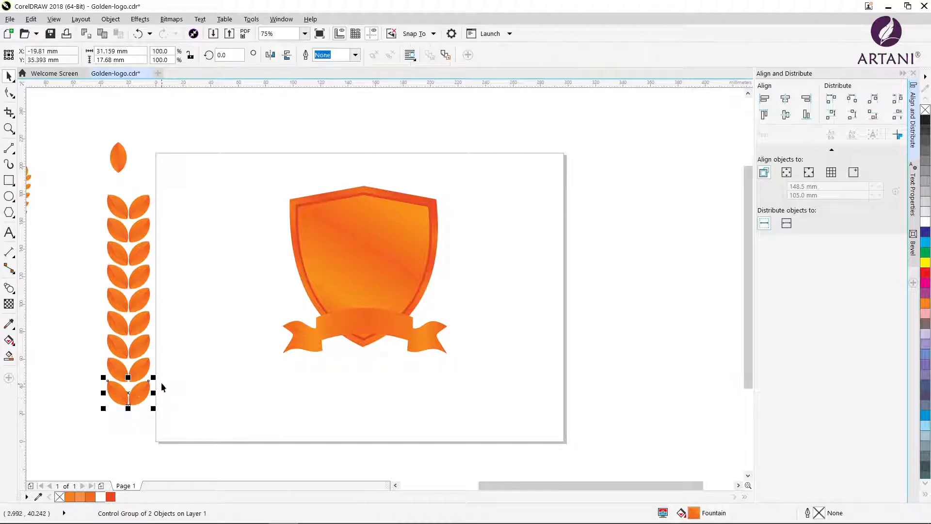
{"action": "left_click_drag", "start_coordinate": [156, 375], "coordinate": [164, 368]}
{"action": "left_click", "coordinate": [140, 205]}
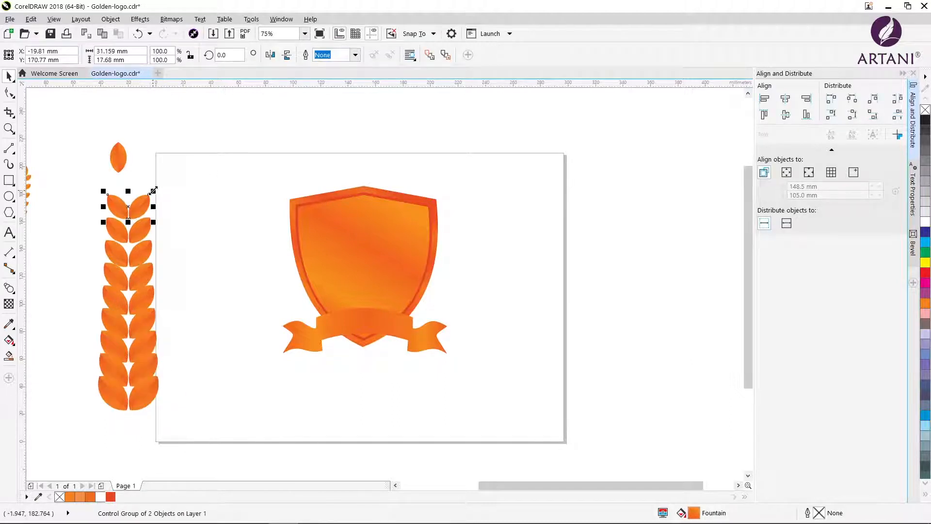
{"action": "left_click_drag", "start_coordinate": [152, 192], "coordinate": [144, 196]}
Set the leaf blend to 5 steps
{"action": "left_click", "coordinate": [149, 343]}
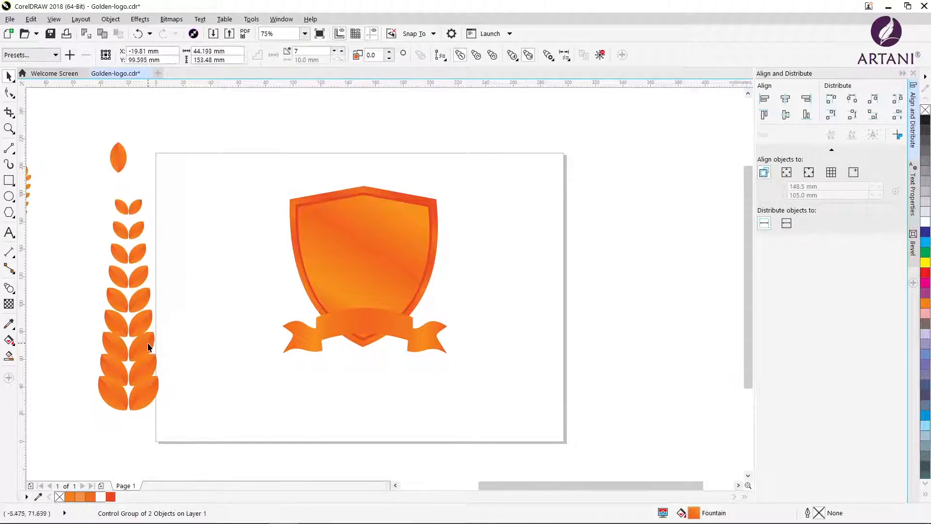
{"action": "left_click", "coordinate": [336, 51]}
{"action": "left_click", "coordinate": [335, 51]}
{"action": "left_click", "coordinate": [34, 236]}
Draw a straight line about 75 mm long beside the shield's left edge, ending at the ribbon's upper left corner
{"action": "key", "text": "F5"}
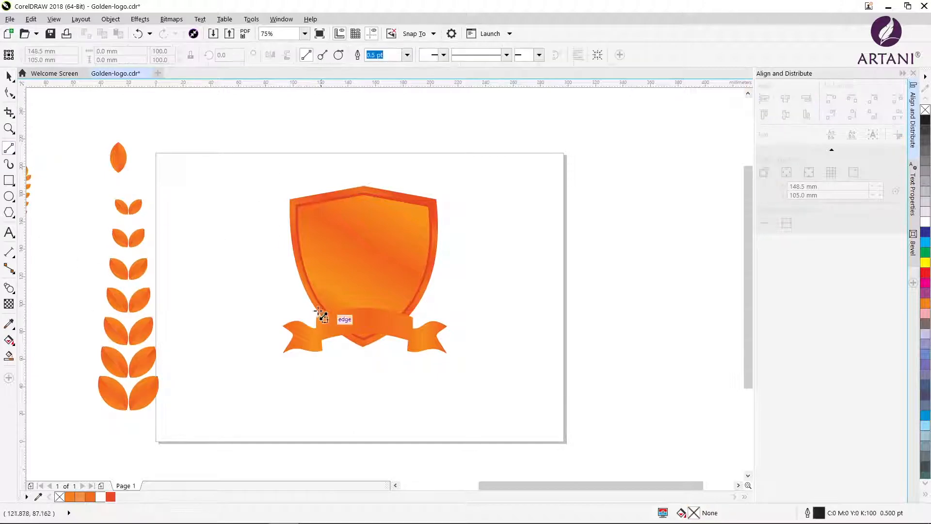
{"action": "left_click", "coordinate": [276, 227]}
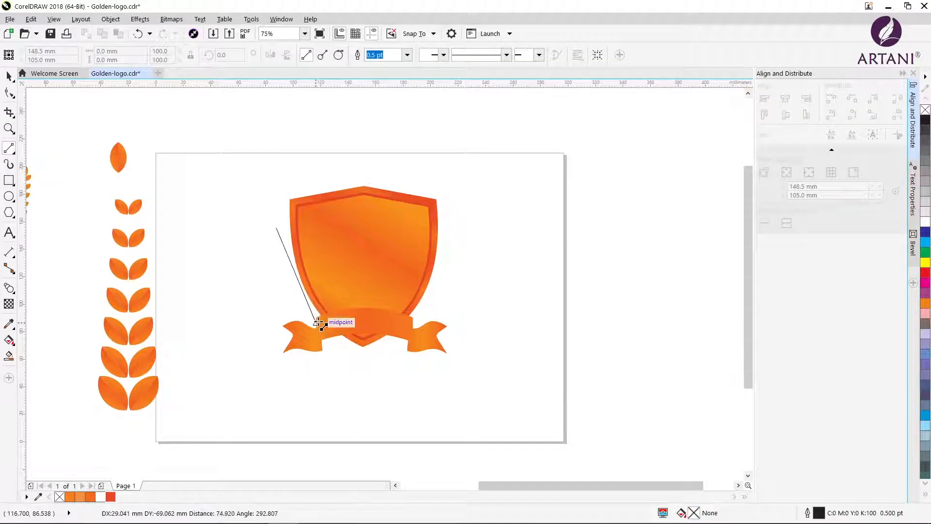
{"action": "left_click", "coordinate": [316, 322]}
Convert the line to a curve and bend it to run parallel to the shield's left side, raising its upper end slightly
{"action": "key", "text": "F10"}
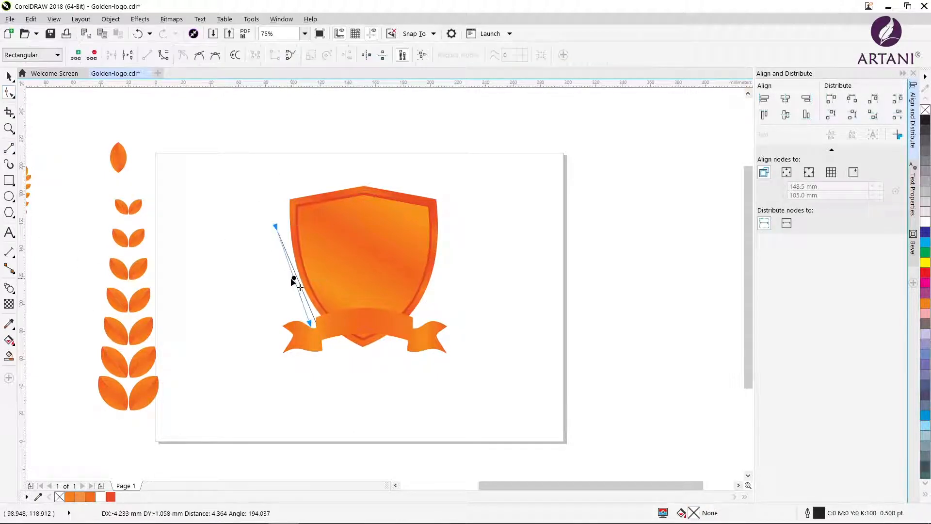
{"action": "left_click", "coordinate": [297, 276]}
{"action": "right_click", "coordinate": [297, 277]}
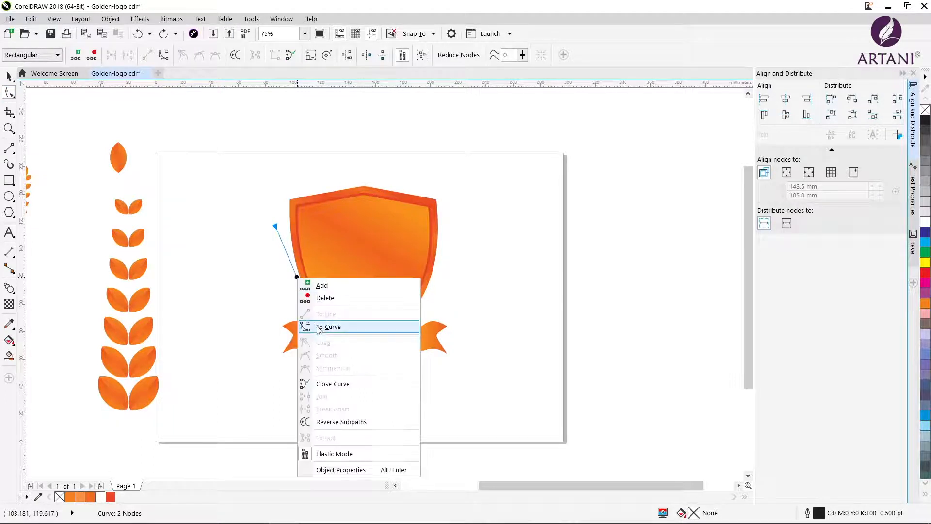
{"action": "left_click", "coordinate": [322, 326]}
{"action": "left_click_drag", "start_coordinate": [297, 280], "coordinate": [290, 283]}
{"action": "left_click_drag", "start_coordinate": [275, 227], "coordinate": [278, 214]}
{"action": "left_click_drag", "start_coordinate": [289, 276], "coordinate": [277, 259]}
{"action": "left_click", "coordinate": [278, 214]}
{"action": "left_click_drag", "start_coordinate": [286, 295], "coordinate": [283, 297]}
Attach the leaf blend to the curved line as its new path and set it to 3 steps
{"action": "left_click", "coordinate": [9, 76]}
{"action": "left_click", "coordinate": [130, 290]}
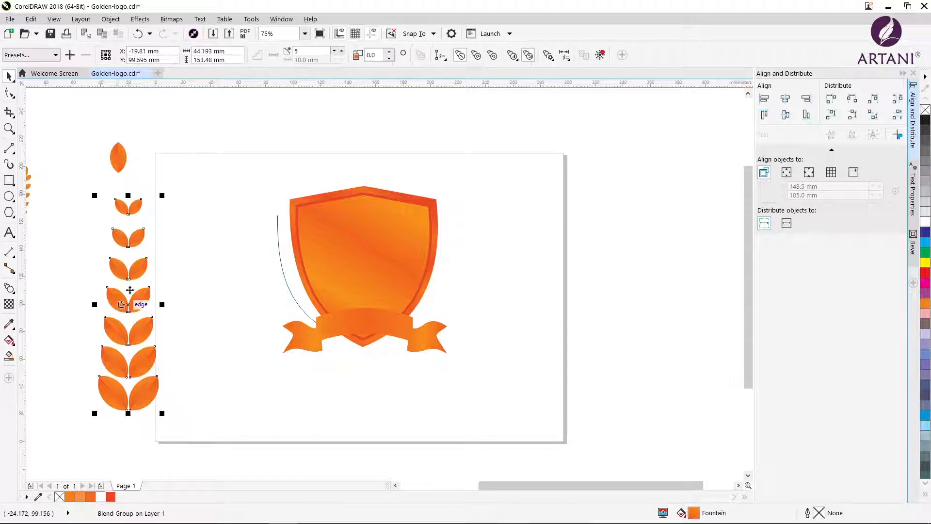
{"action": "left_click", "coordinate": [440, 55]}
{"action": "left_click", "coordinate": [452, 66]}
{"action": "left_click", "coordinate": [278, 257]}
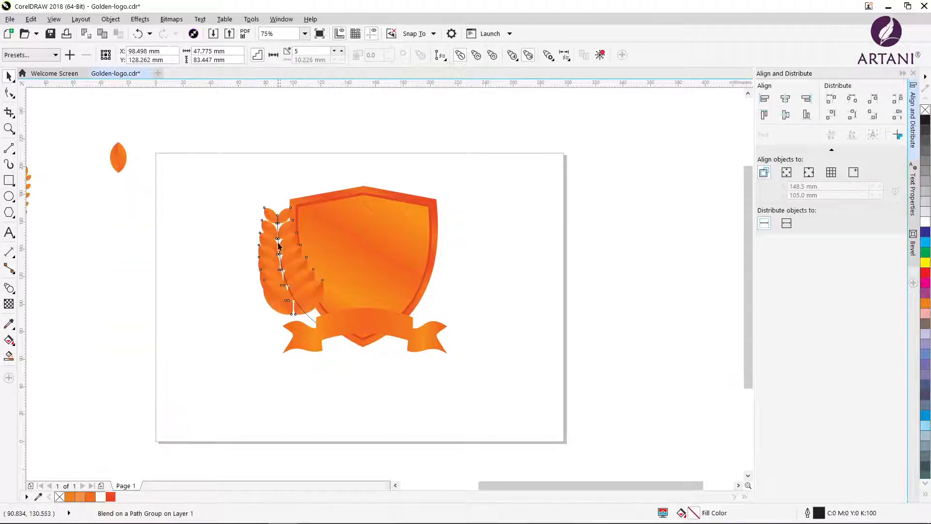
{"action": "left_click", "coordinate": [333, 52]}
{"action": "left_click", "coordinate": [334, 53]}
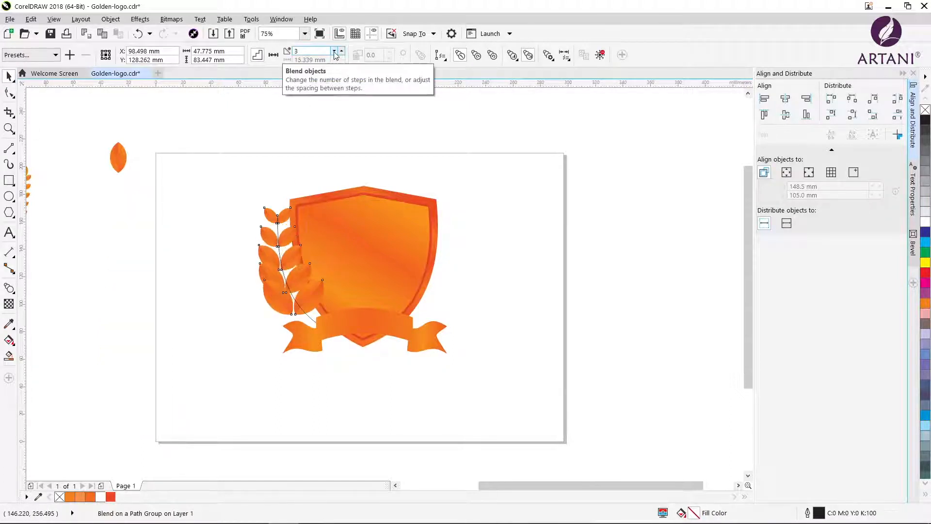
Shrink the topmost leaf pair of the branch around the upper end of the stem
{"action": "key", "text": "z"}
{"action": "left_click", "coordinate": [304, 310]}
{"action": "left_click", "coordinate": [363, 311]}
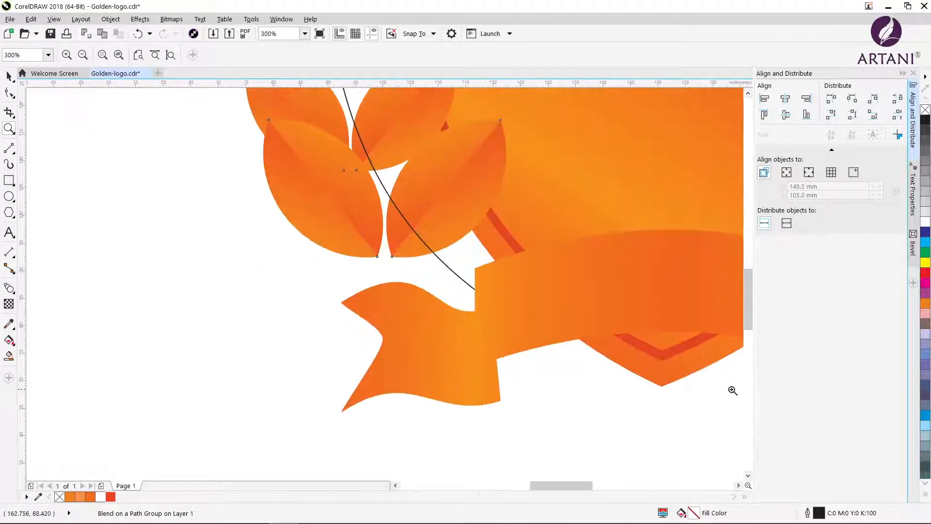
{"action": "left_click_drag", "start_coordinate": [749, 321], "coordinate": [744, 269]}
{"action": "key", "text": "space"}
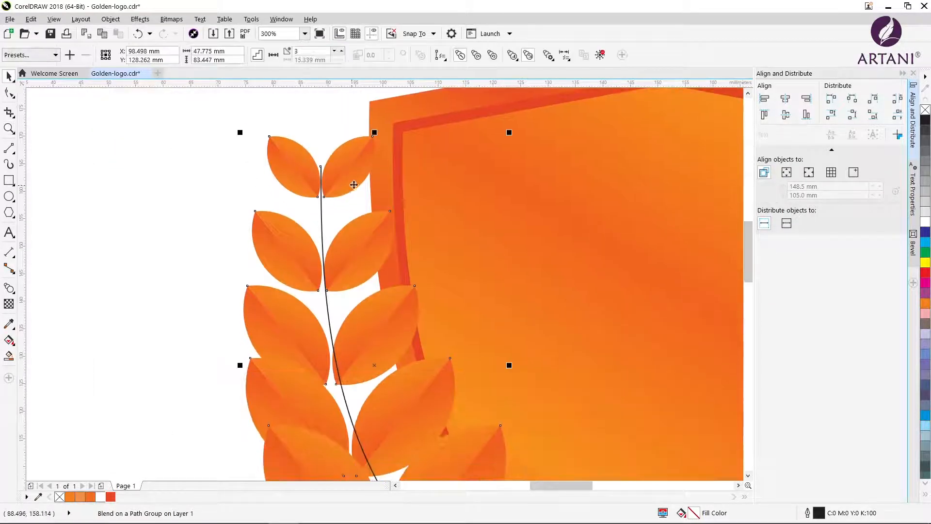
{"action": "left_click", "coordinate": [292, 164]}
{"action": "left_click_drag", "start_coordinate": [378, 135], "coordinate": [353, 152]}
{"action": "left_click", "coordinate": [359, 239]}
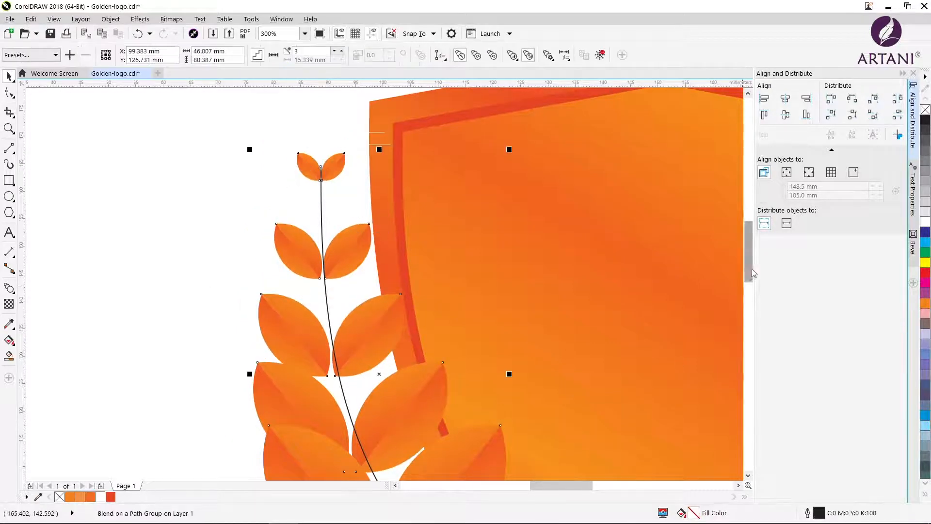
Shrink the lowest leaf pair of the branch and rotate it to follow the curved stem
{"action": "left_click_drag", "start_coordinate": [748, 253], "coordinate": [749, 290]}
{"action": "left_click", "coordinate": [439, 248]}
{"action": "left_click", "coordinate": [97, 310]}
{"action": "left_click", "coordinate": [282, 220]}
{"action": "left_click_drag", "start_coordinate": [260, 186], "coordinate": [321, 263]}
{"action": "left_click", "coordinate": [388, 262]}
{"action": "left_click_drag", "start_coordinate": [427, 279], "coordinate": [431, 262]}
{"action": "left_click", "coordinate": [412, 273]}
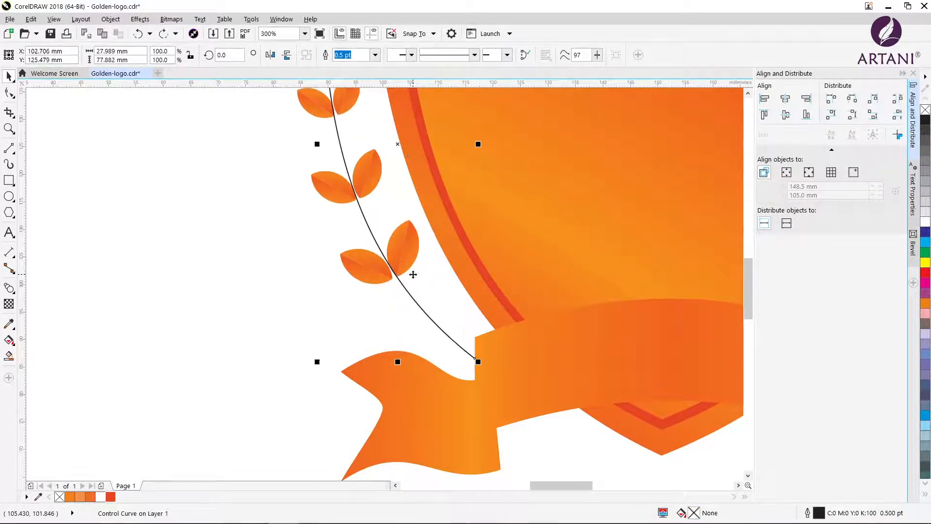
{"action": "scroll", "coordinate": [748, 292], "scroll_direction": "up", "scroll_amount": 8}
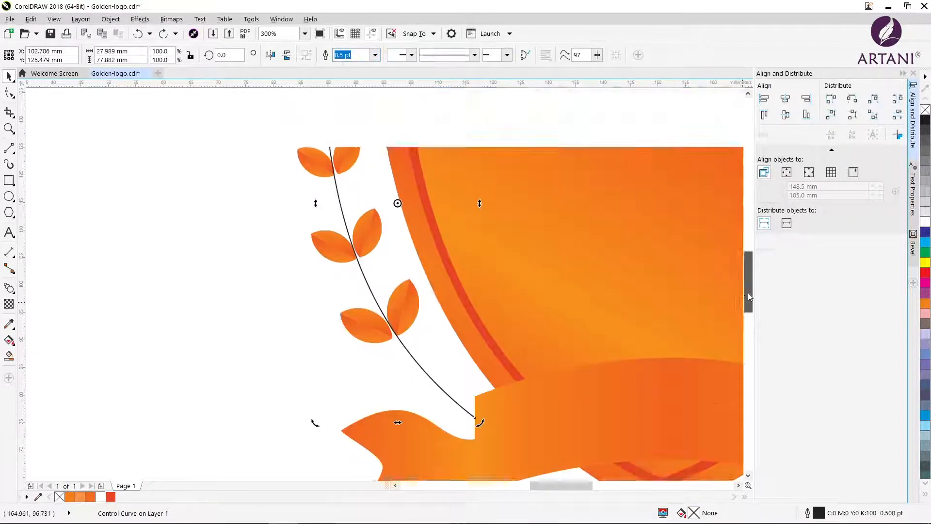
{"action": "scroll", "coordinate": [171, 253], "scroll_direction": "down", "scroll_amount": 2}
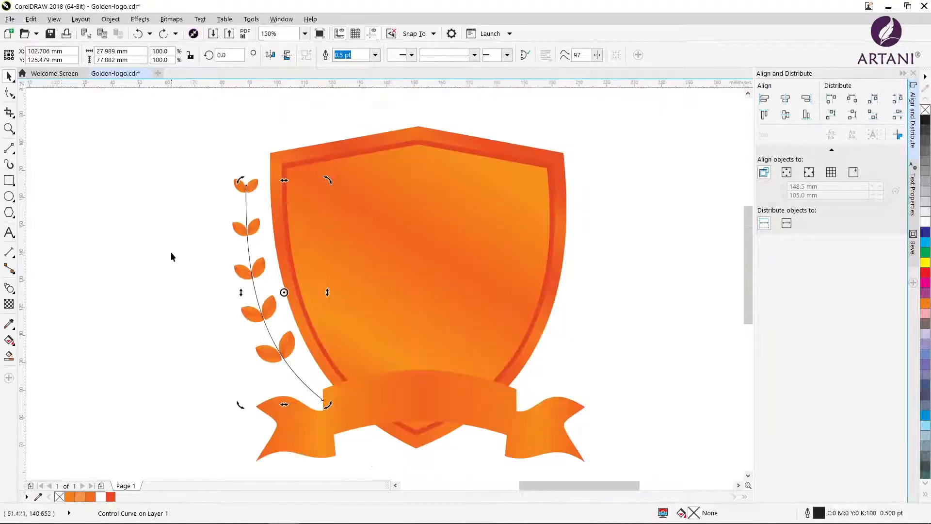
Increase the leaf blend along the stem to 8 steps
{"action": "left_click", "coordinate": [9, 288]}
{"action": "left_click", "coordinate": [9, 77]}
{"action": "left_click", "coordinate": [243, 271]}
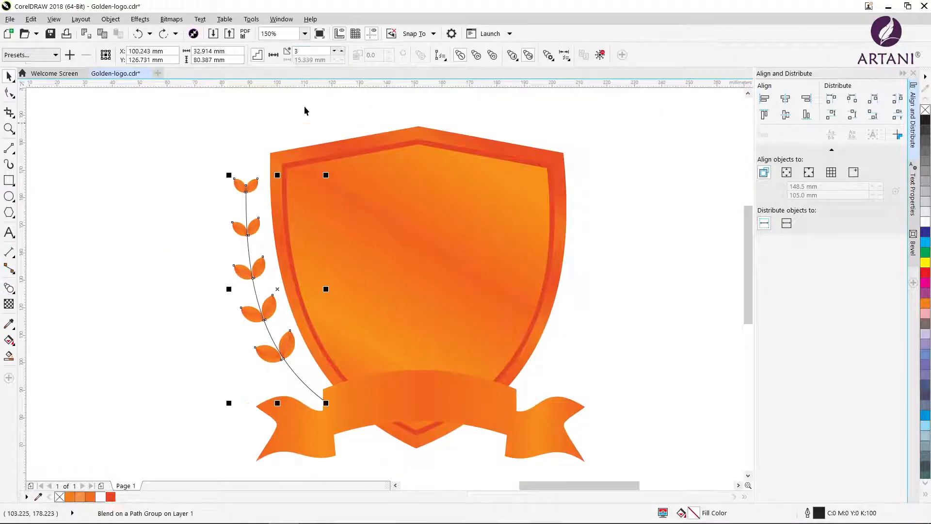
{"action": "left_click", "coordinate": [333, 52]}
{"action": "left_click", "coordinate": [342, 52]}
{"action": "left_click", "coordinate": [342, 51]}
{"action": "left_click", "coordinate": [341, 51]}
{"action": "left_click", "coordinate": [341, 51]}
{"action": "left_click", "coordinate": [342, 52]}
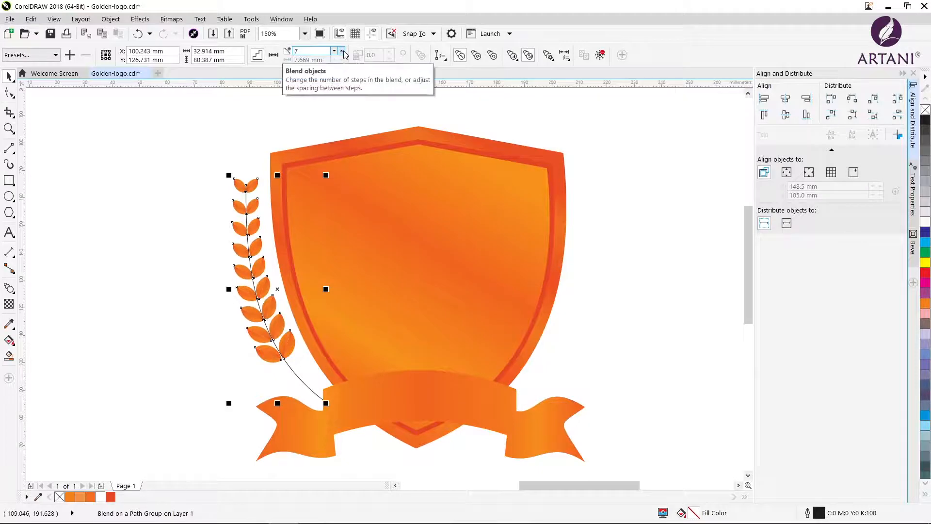
{"action": "left_click", "coordinate": [342, 52]}
Move the lowest leaf pair down the stem close to the ribbon and rotate it to about 43°
{"action": "left_click", "coordinate": [272, 358]}
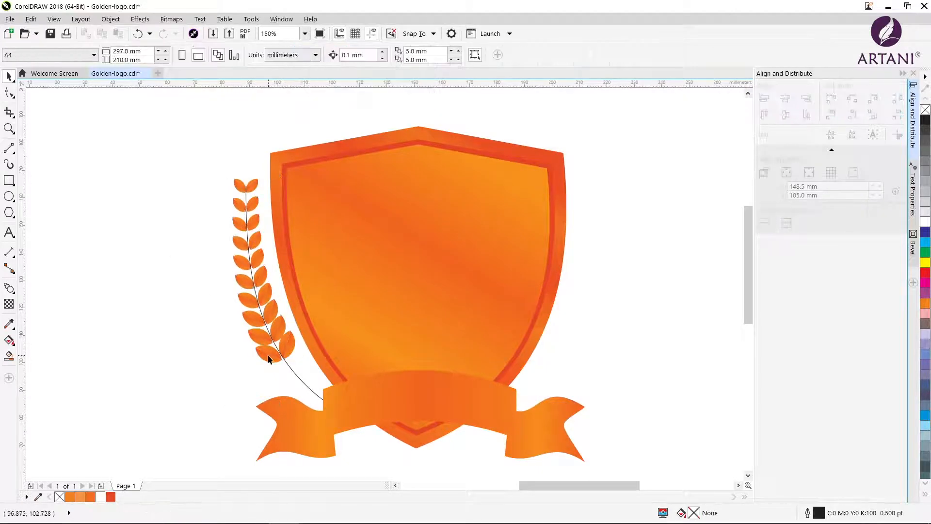
{"action": "left_click_drag", "start_coordinate": [284, 369], "coordinate": [317, 350]}
{"action": "left_click", "coordinate": [299, 380]}
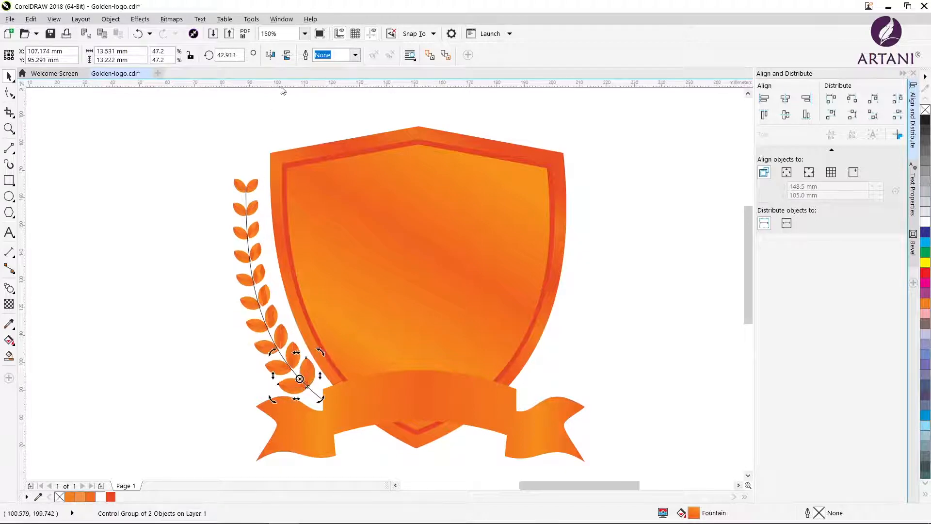
Set the leaf blend along the stem to 9 steps
{"action": "left_click", "coordinate": [265, 210]}
{"action": "left_click", "coordinate": [341, 51]}
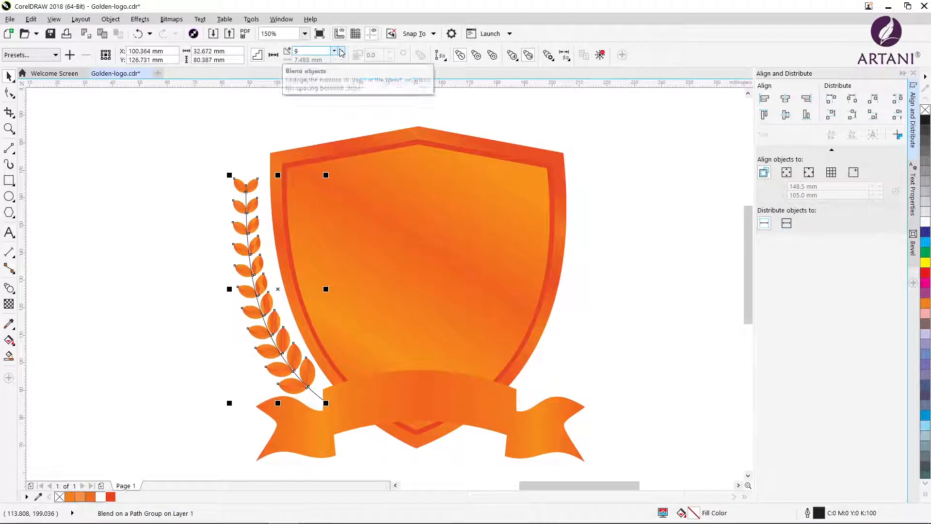
{"action": "left_click", "coordinate": [342, 51]}
{"action": "left_click", "coordinate": [217, 367]}
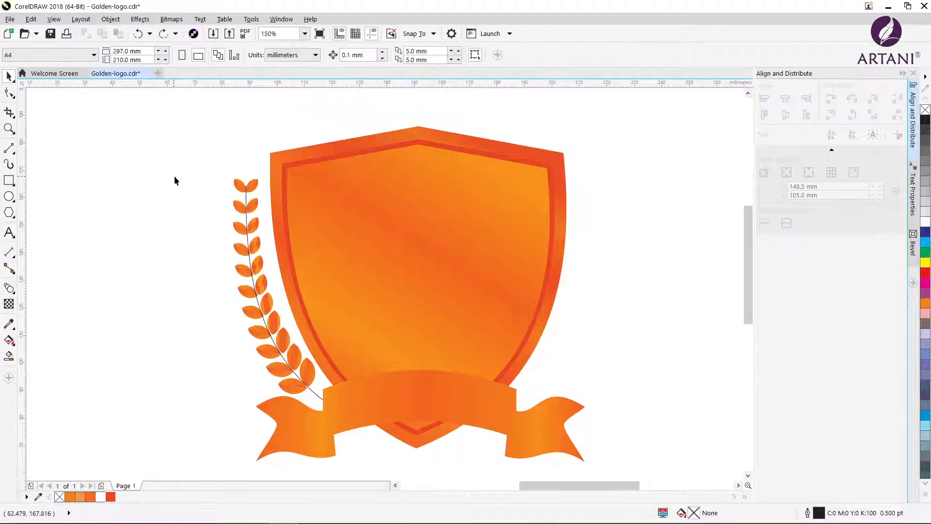
Give the stem curve a 2.0 pt outline in orange, C0 M71 Y100 K0
{"action": "left_click", "coordinate": [266, 317]}
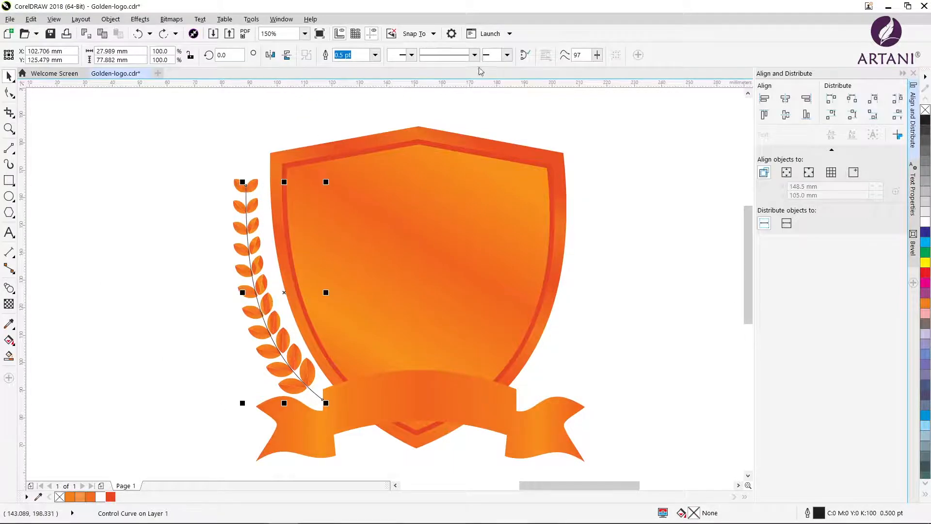
{"action": "left_click", "coordinate": [378, 57]}
{"action": "left_click", "coordinate": [357, 108]}
{"action": "left_click", "coordinate": [376, 55]}
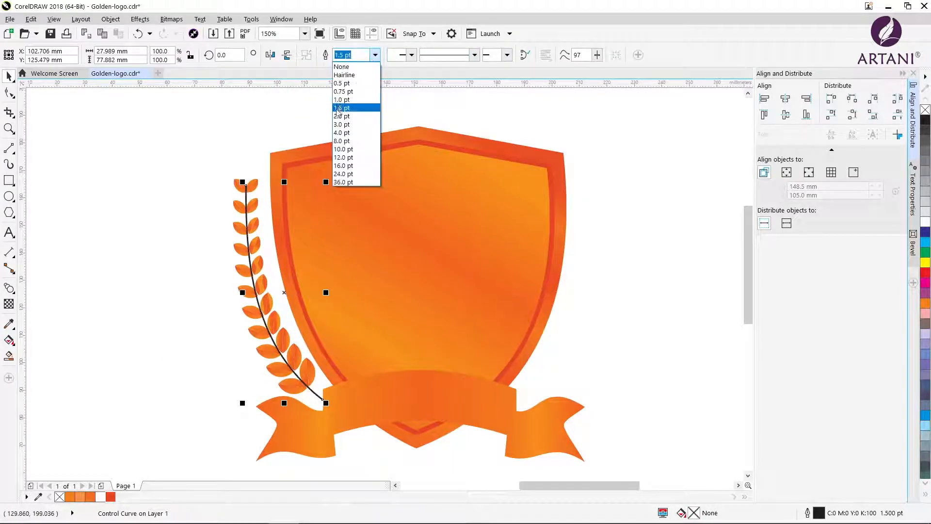
{"action": "left_click", "coordinate": [344, 116]}
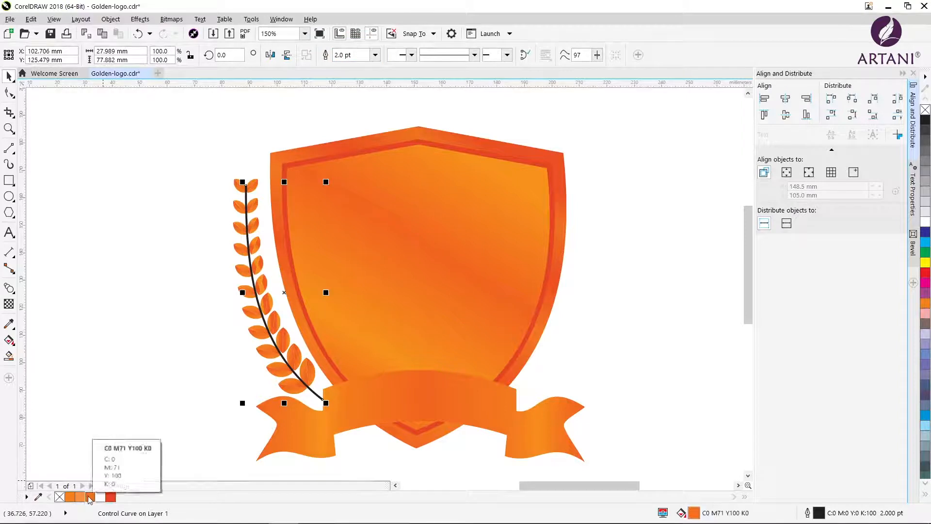
{"action": "right_click", "coordinate": [99, 496]}
{"action": "left_click", "coordinate": [74, 404]}
Move the spare single leaf onto the page, into the empty area beside the leaf branch
{"action": "left_click_drag", "start_coordinate": [548, 485], "coordinate": [520, 485]}
{"action": "left_click", "coordinate": [93, 90]}
{"action": "left_click_drag", "start_coordinate": [100, 102], "coordinate": [252, 217]}
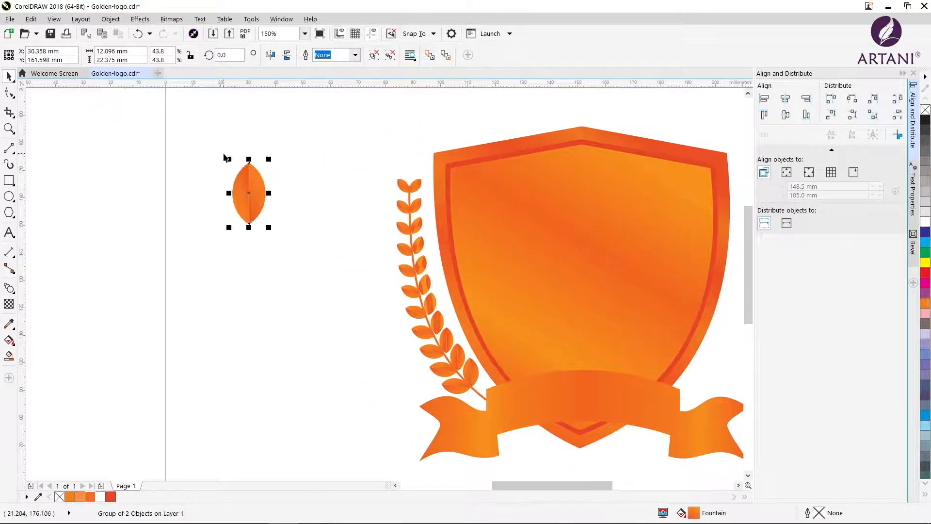
Place the spare single leaf at the tip of the stem and group the whole laurel branch
{"action": "left_click_drag", "start_coordinate": [230, 159], "coordinate": [409, 174]}
{"action": "left_click", "coordinate": [286, 186]}
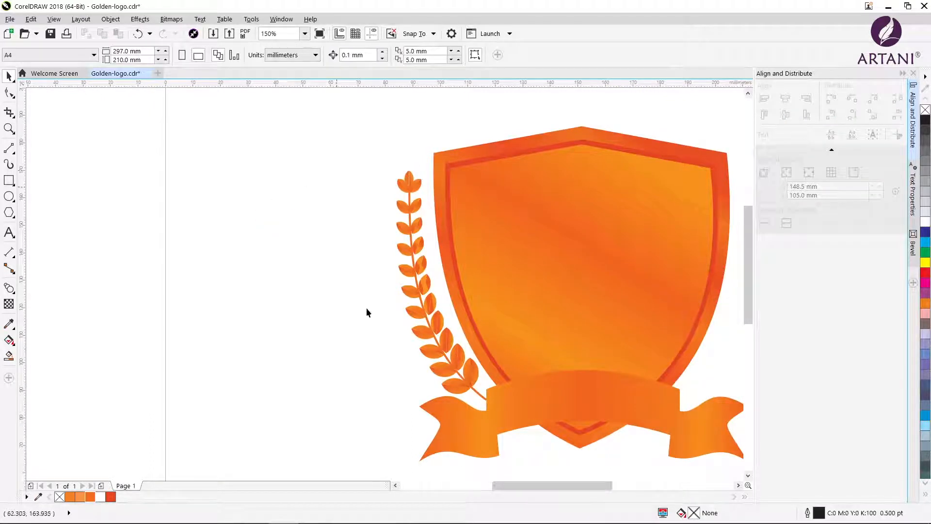
{"action": "left_click_drag", "start_coordinate": [588, 485], "coordinate": [604, 485]}
{"action": "left_click", "coordinate": [387, 394]}
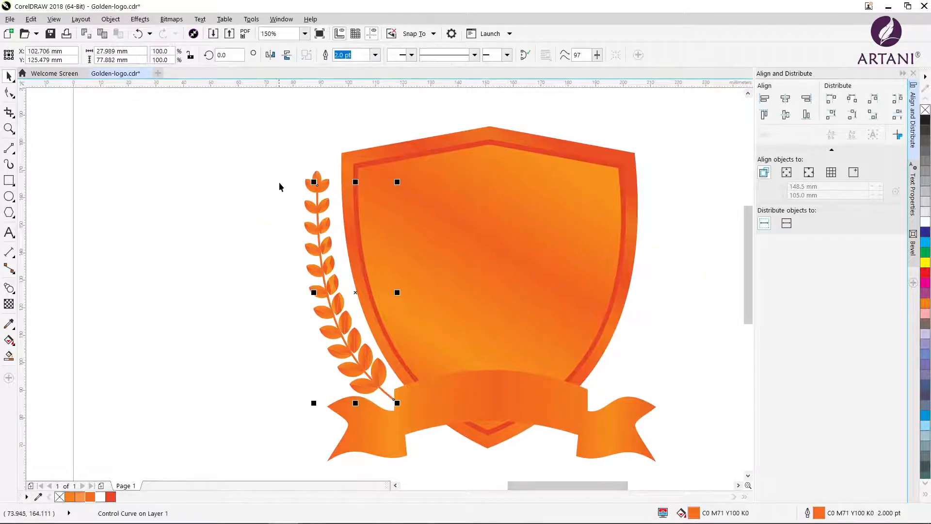
{"action": "left_click_drag", "start_coordinate": [410, 372], "coordinate": [412, 408]}
{"action": "left_click", "coordinate": [510, 55]}
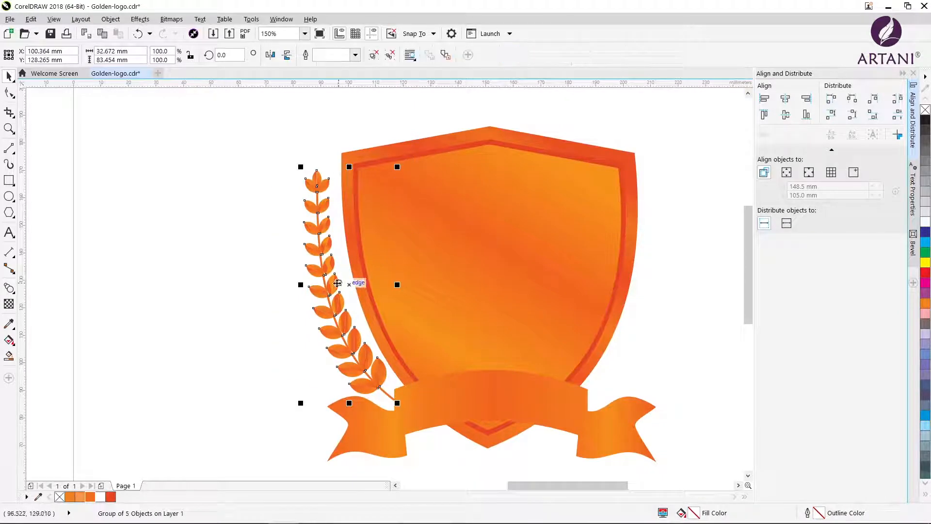
Place a horizontally mirrored copy of the laurel branch on the right side of the shield and fine-tune both branches' positions
{"action": "left_click_drag", "start_coordinate": [299, 285], "coordinate": [488, 286]}
{"action": "key", "text": "ctrl+z"}
{"action": "left_click_drag", "start_coordinate": [299, 285], "coordinate": [486, 286]}
{"action": "left_click_drag", "start_coordinate": [455, 314], "coordinate": [649, 325]}
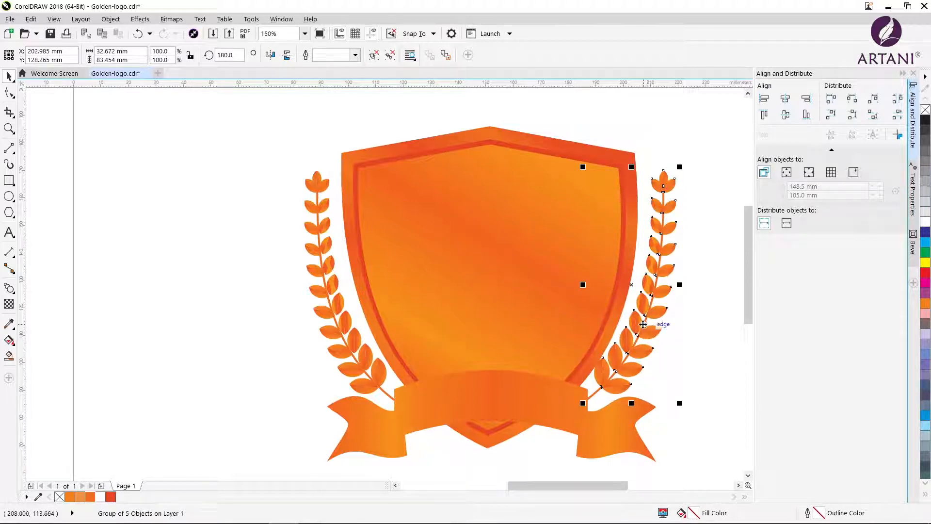
{"action": "left_click_drag", "start_coordinate": [369, 382], "coordinate": [371, 374]}
{"action": "left_click_drag", "start_coordinate": [617, 363], "coordinate": [623, 366]}
{"action": "left_click", "coordinate": [671, 350]}
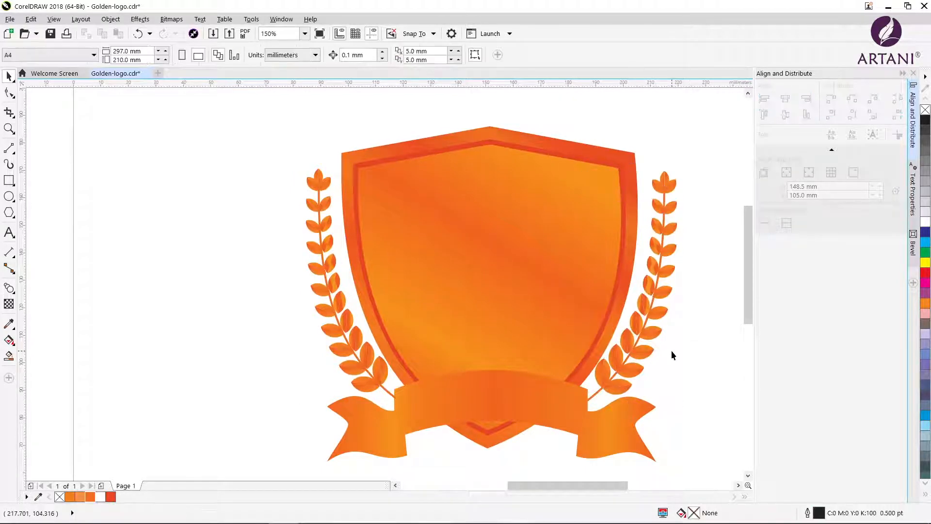
Add the artistic text "1" in the empty area beside the logo, in Formula Condensed, enlarged to about 96 pt
{"action": "scroll", "coordinate": [505, 339], "scroll_direction": "down", "scroll_amount": 2}
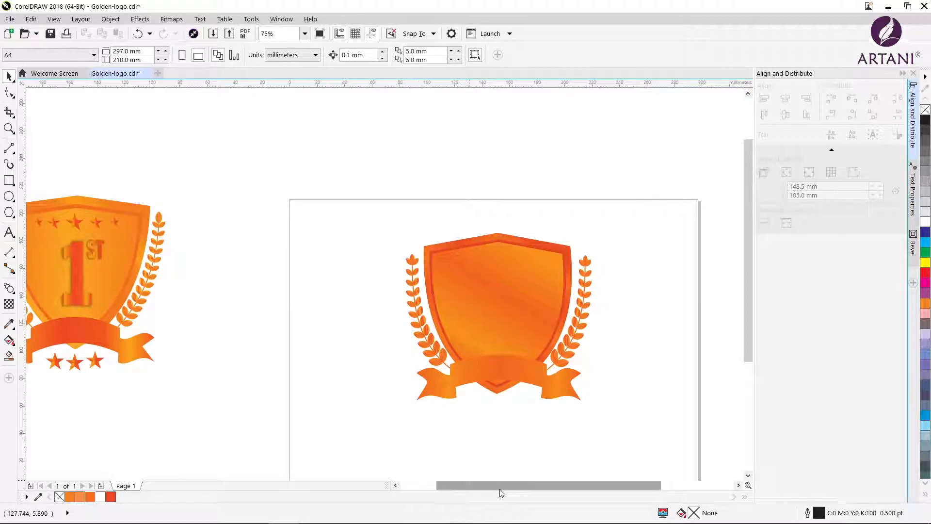
{"action": "scroll", "coordinate": [471, 435], "scroll_direction": "up", "scroll_amount": 1}
{"action": "left_click_drag", "start_coordinate": [580, 487], "coordinate": [598, 487]}
{"action": "left_click_drag", "start_coordinate": [743, 335], "coordinate": [746, 304]}
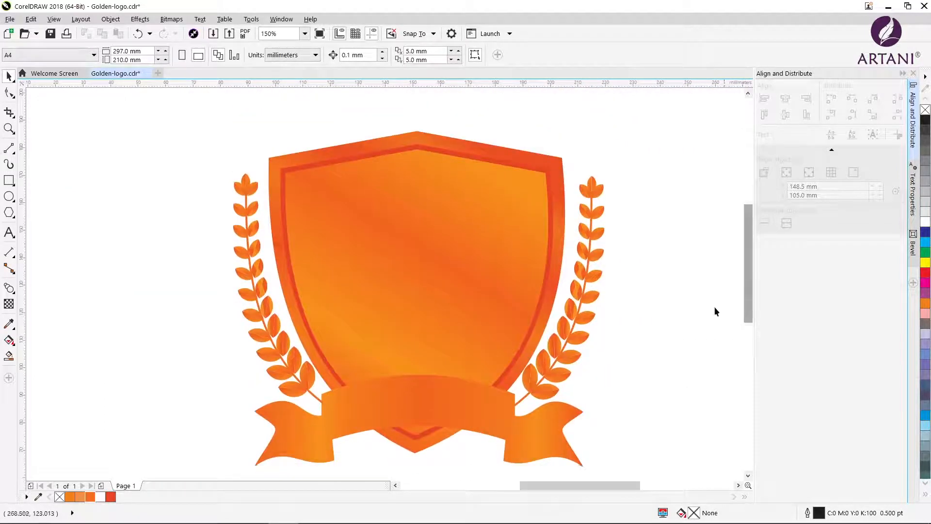
{"action": "left_click", "coordinate": [9, 232]}
{"action": "left_click", "coordinate": [70, 226]}
{"action": "type", "text": "1"}
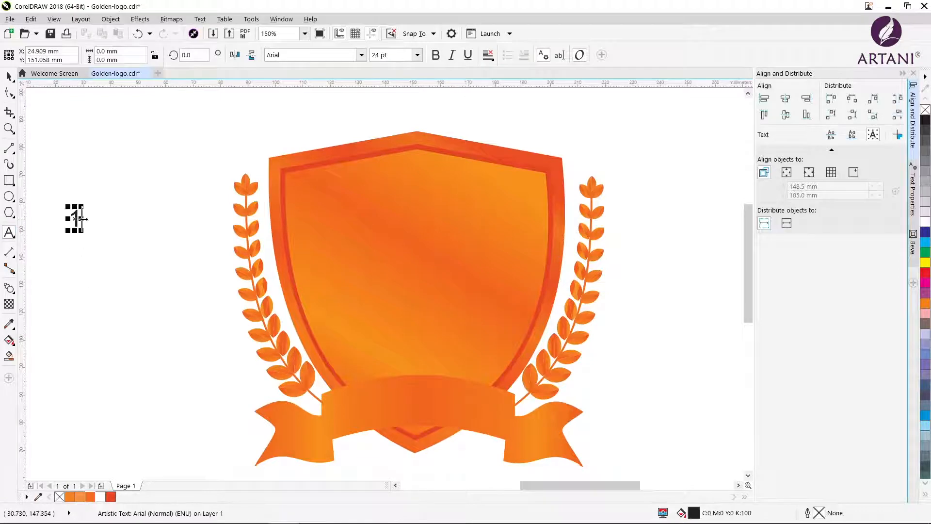
{"action": "left_click", "coordinate": [362, 55]}
{"action": "left_click", "coordinate": [339, 90]}
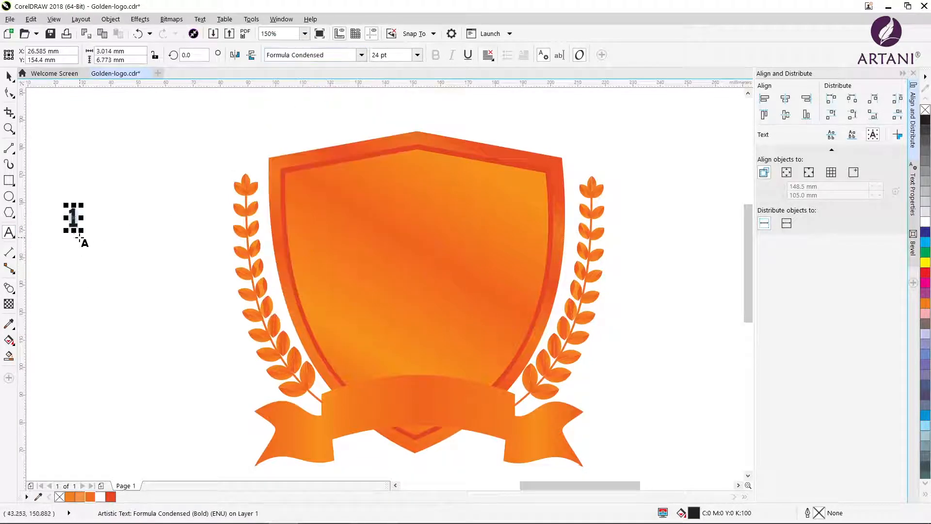
{"action": "left_click_drag", "start_coordinate": [82, 234], "coordinate": [132, 289]}
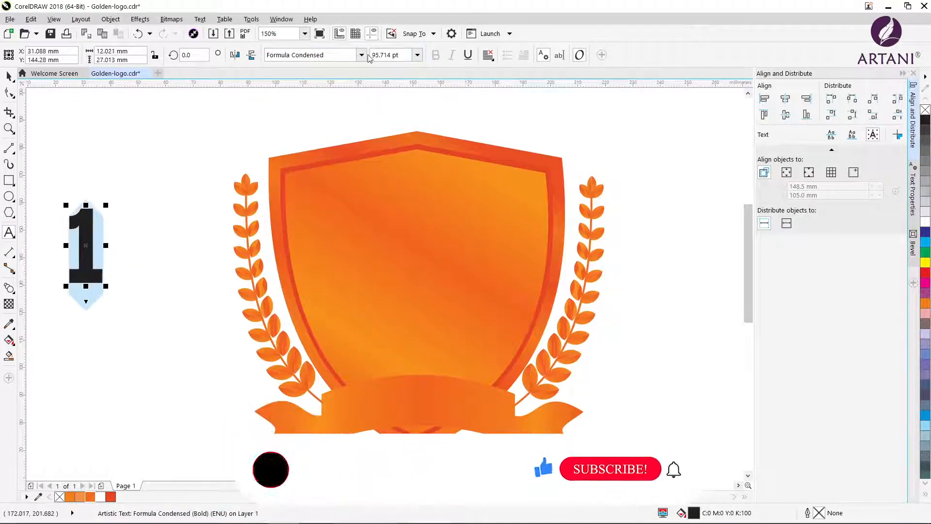
Copy the gradient fill of the shield's outer border onto the "1"
{"action": "left_click", "coordinate": [32, 20]}
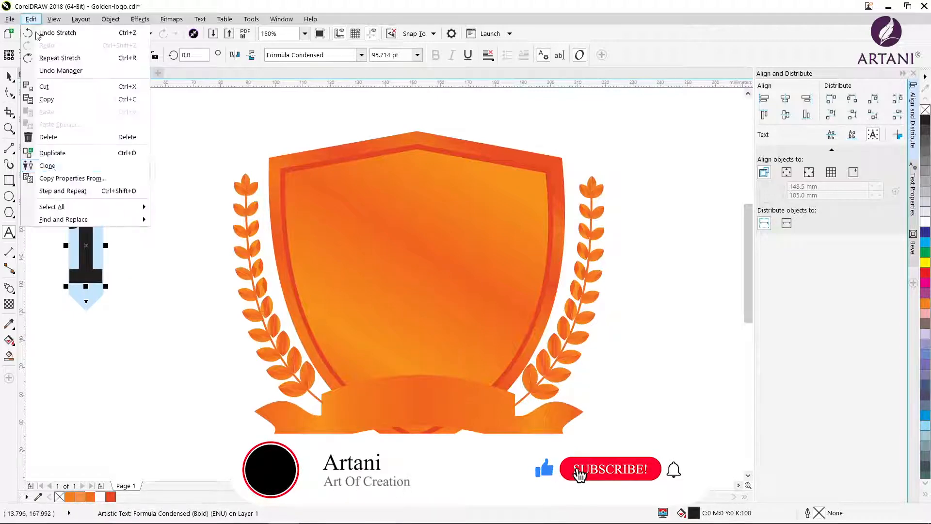
{"action": "left_click", "coordinate": [57, 180]}
{"action": "left_click", "coordinate": [463, 287]}
{"action": "left_click", "coordinate": [280, 253]}
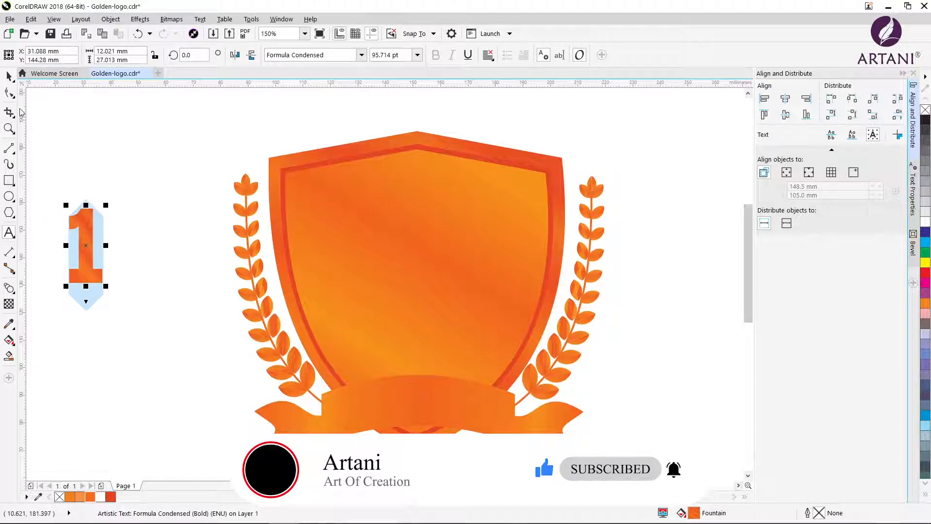
Give the "1" a centred drop shadow with opacity 50 and feathering 15, and place it slightly enlarged on the shield
{"action": "left_click", "coordinate": [9, 288]}
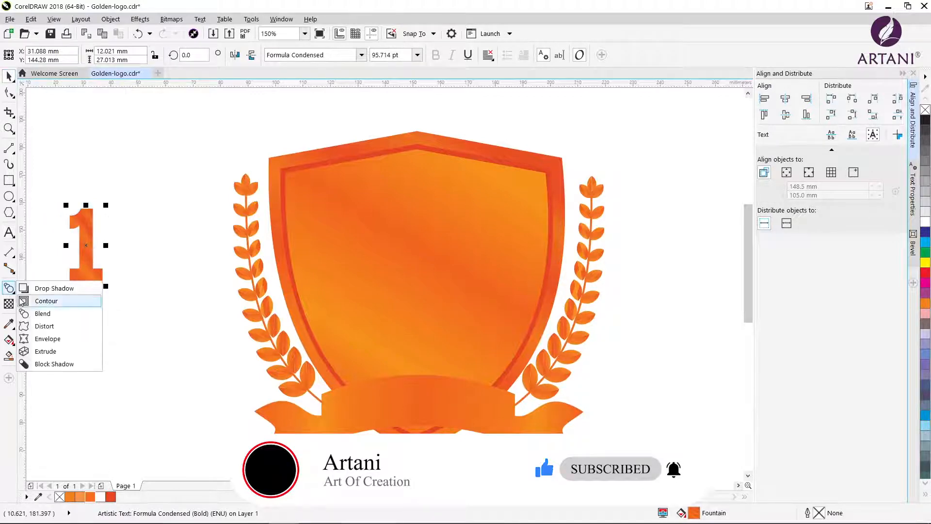
{"action": "left_click", "coordinate": [51, 288]}
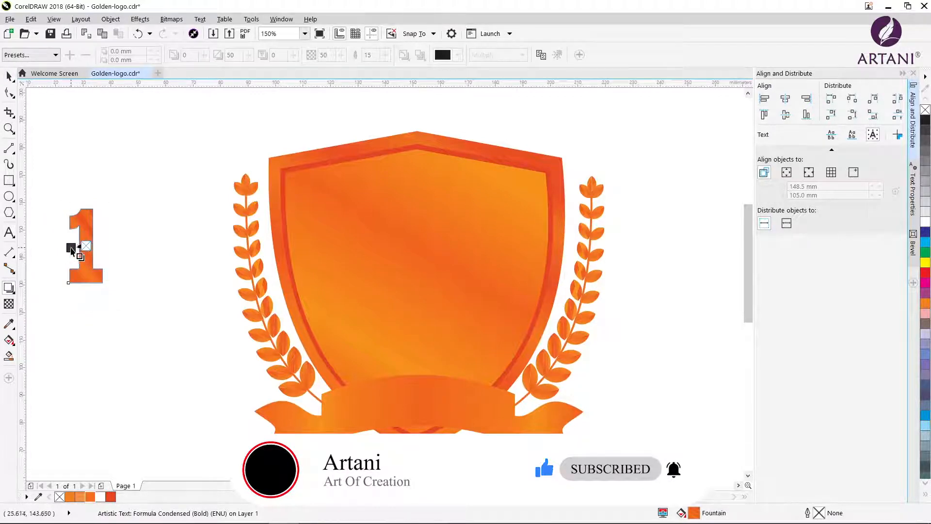
{"action": "left_click_drag", "start_coordinate": [71, 247], "coordinate": [387, 259]}
{"action": "left_click", "coordinate": [9, 77]}
{"action": "left_click_drag", "start_coordinate": [413, 295], "coordinate": [420, 317]}
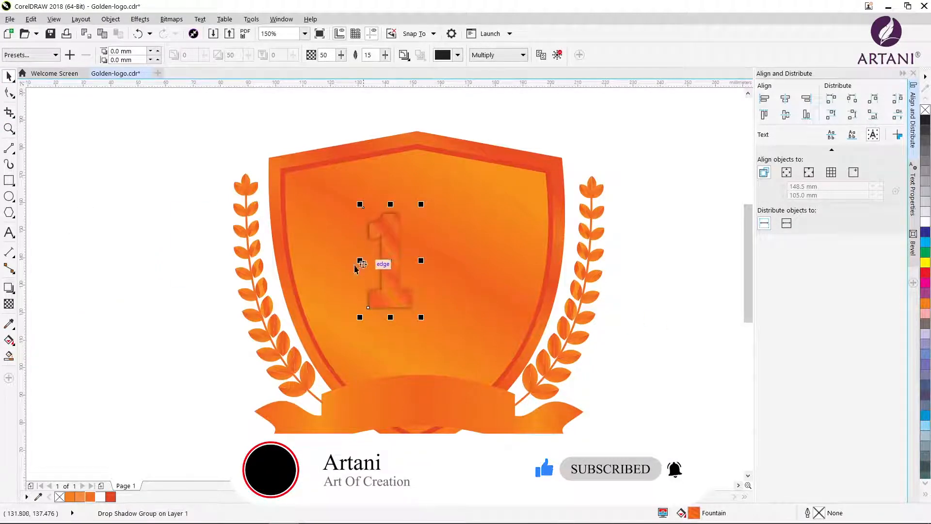
Add the artistic text "st" beside the logo in Formula Condensed, enlarged to about 42 pt
{"action": "left_click", "coordinate": [9, 232]}
{"action": "type", "text": "s"}
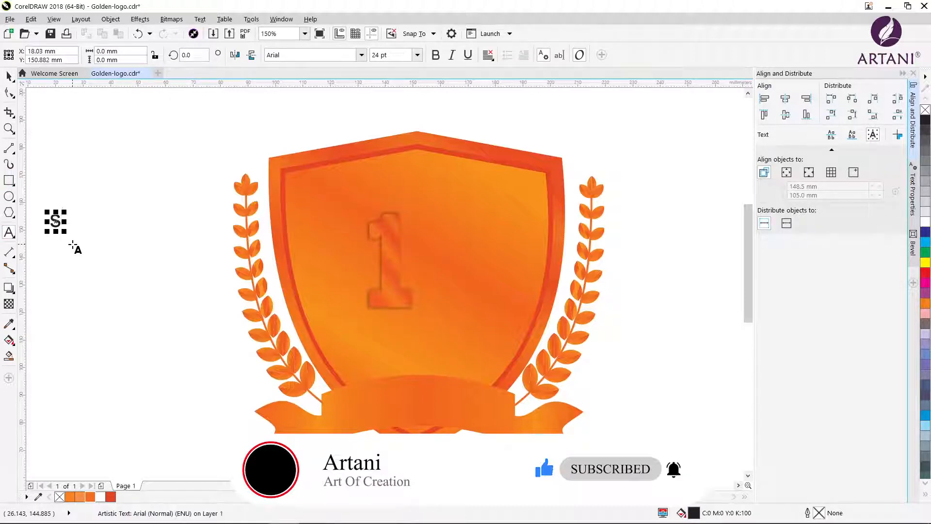
{"action": "double_click", "coordinate": [66, 222]}
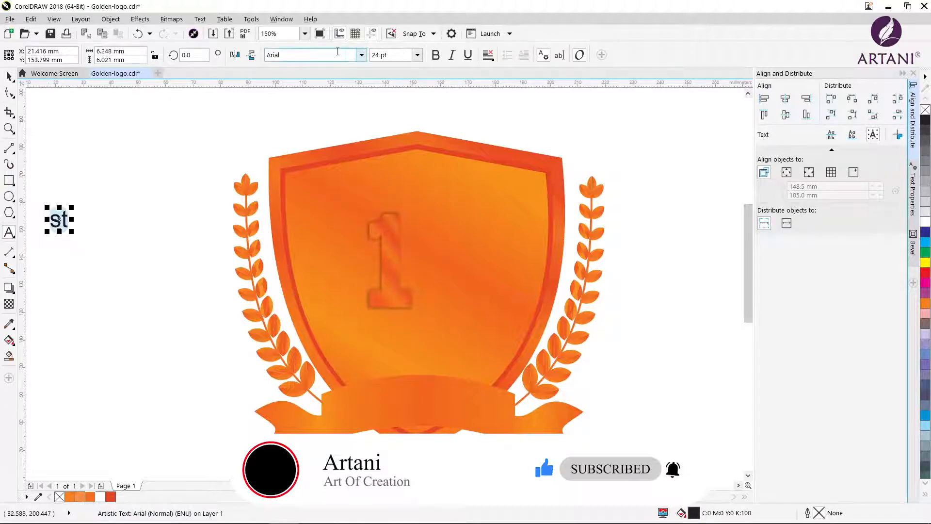
{"action": "left_click", "coordinate": [361, 58]}
{"action": "left_click", "coordinate": [322, 82]}
{"action": "left_click_drag", "start_coordinate": [69, 231], "coordinate": [88, 246]}
{"action": "left_click", "coordinate": [15, 96]}
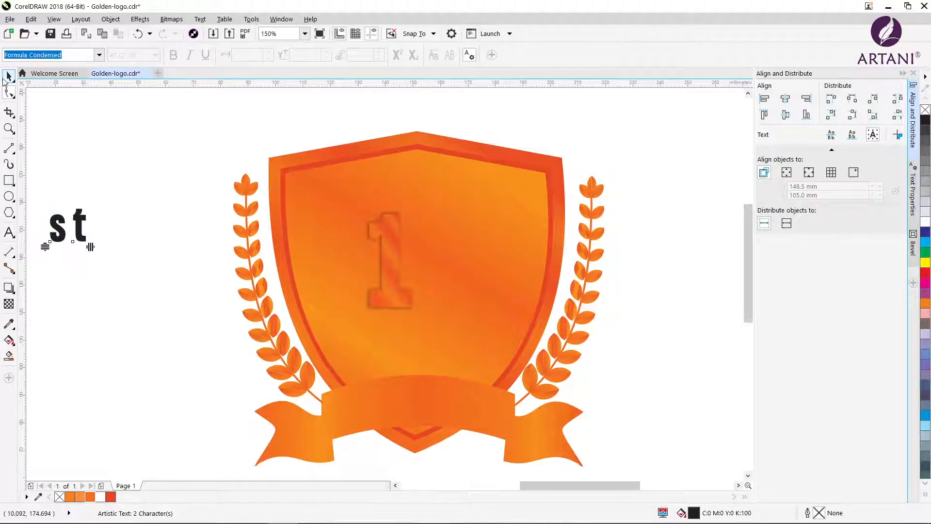
{"action": "left_click", "coordinate": [8, 76]}
Copy only the fill of the "1" on the shield onto the "st" text
{"action": "left_click", "coordinate": [31, 19]}
{"action": "left_click", "coordinate": [54, 177]}
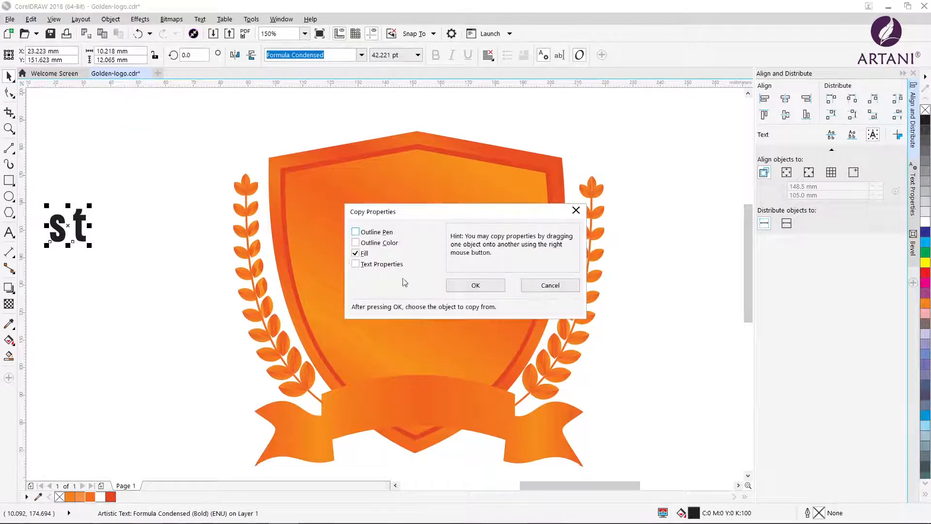
{"action": "left_click_drag", "start_coordinate": [421, 215], "coordinate": [537, 249]}
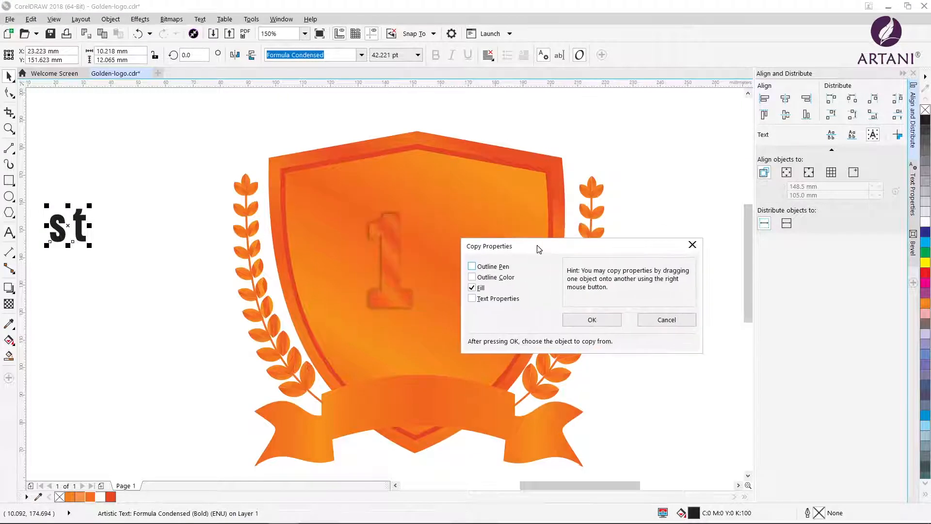
{"action": "left_click", "coordinate": [591, 320]}
{"action": "left_click", "coordinate": [382, 276]}
Give the "st" text a centred drop shadow and place it as a superscript beside the "1" on the shield
{"action": "left_click", "coordinate": [12, 287]}
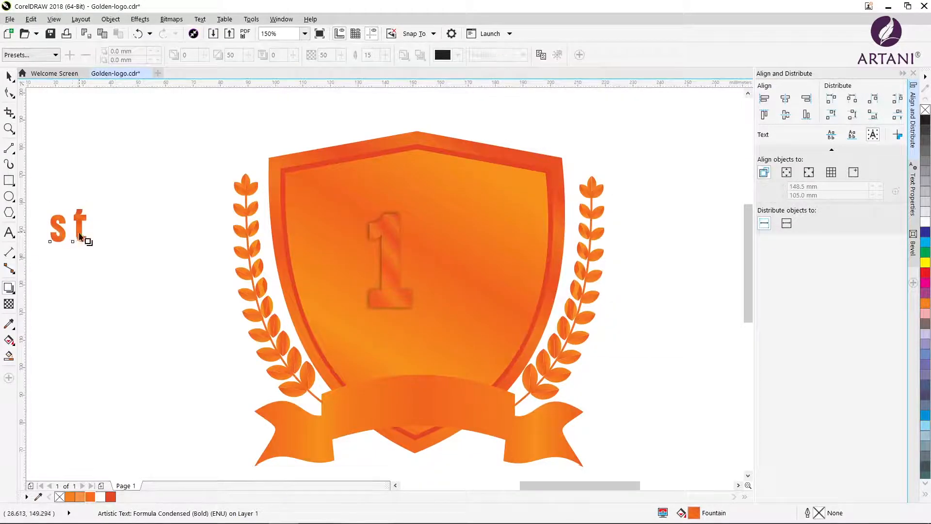
{"action": "key", "text": "ctrl+z"}
{"action": "left_click_drag", "start_coordinate": [74, 236], "coordinate": [429, 236]}
{"action": "left_click", "coordinate": [57, 235]}
{"action": "key", "text": "space"}
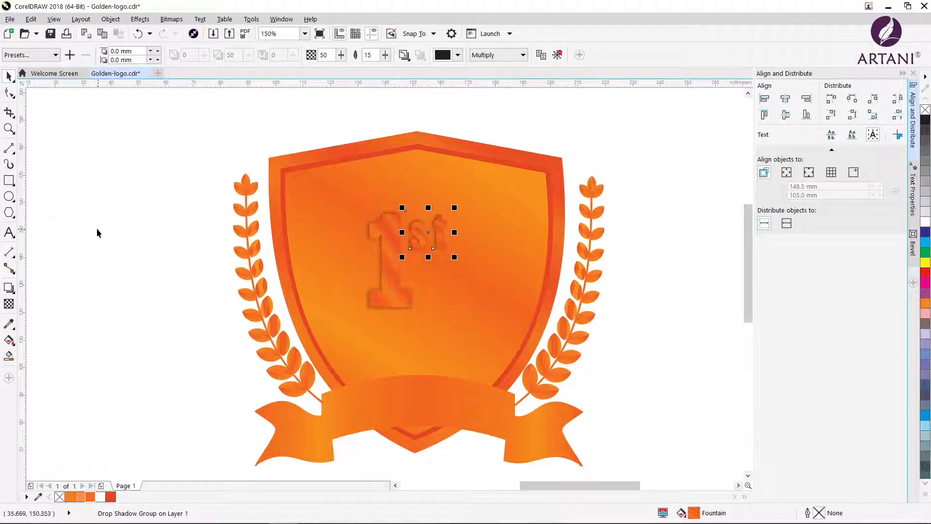
{"action": "left_click", "coordinate": [97, 233]}
Group the "1" and "st", centre the group on the shield and enlarge it to about 117%
{"action": "left_click", "coordinate": [389, 260]}
{"action": "left_click", "coordinate": [423, 242], "text": "shift"}
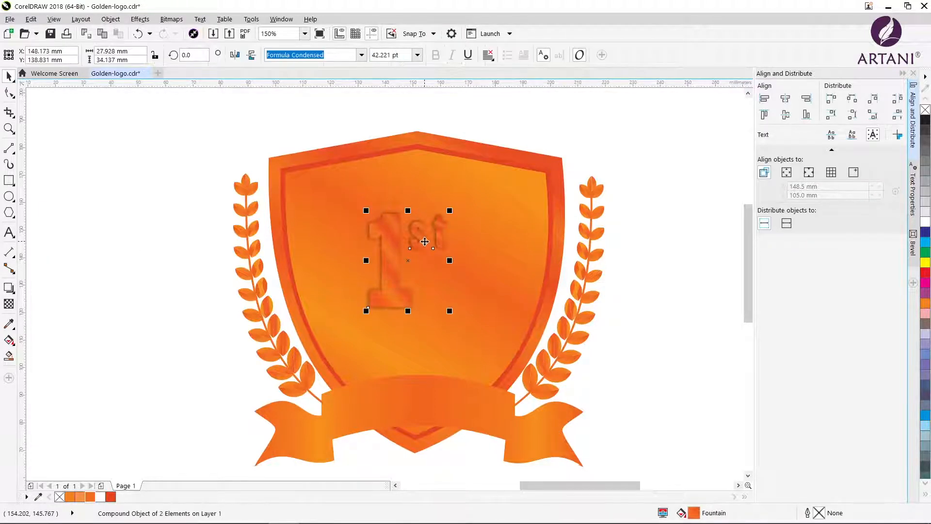
{"action": "key", "text": "ctrl+g"}
{"action": "left_click_drag", "start_coordinate": [411, 262], "coordinate": [420, 270]}
{"action": "left_click_drag", "start_coordinate": [464, 325], "coordinate": [479, 343]}
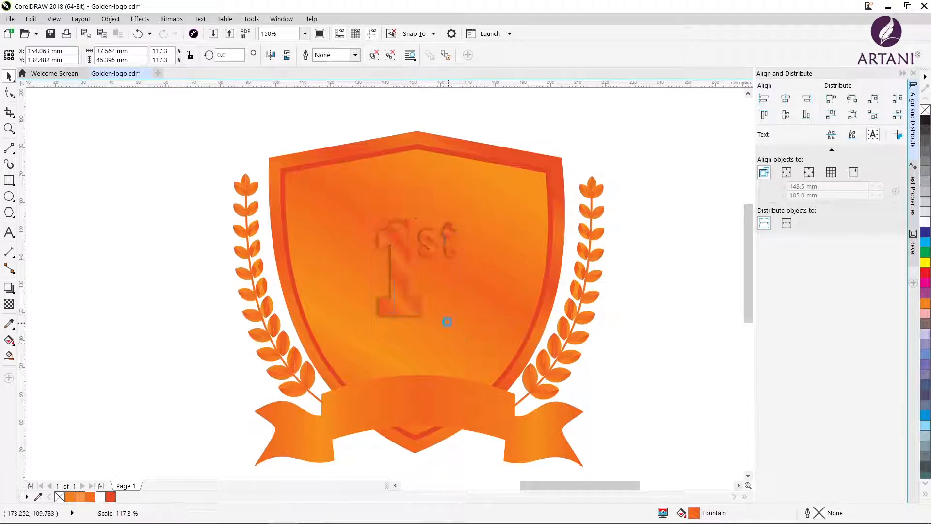
{"action": "left_click", "coordinate": [154, 215]}
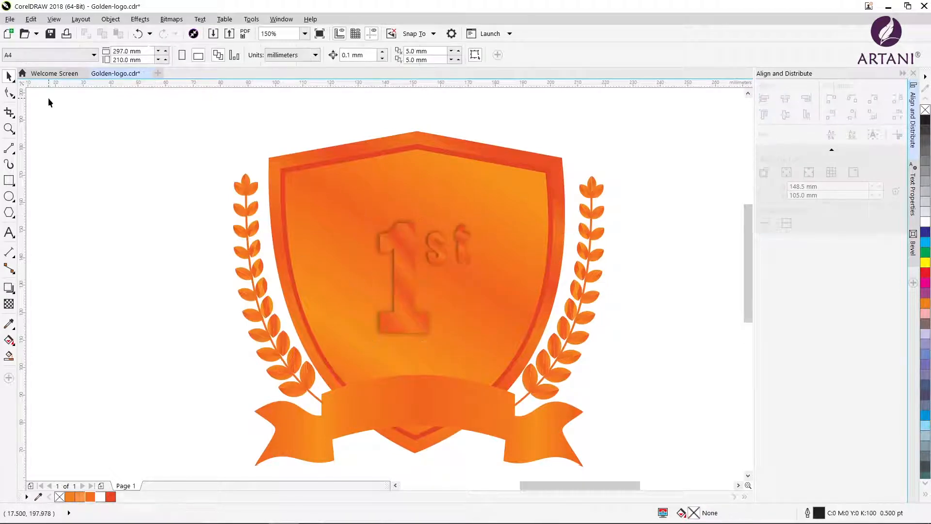
Draw a five-pointed star about 30 mm wide and 28 mm high in the empty area beside the shield
{"action": "left_click", "coordinate": [9, 185]}
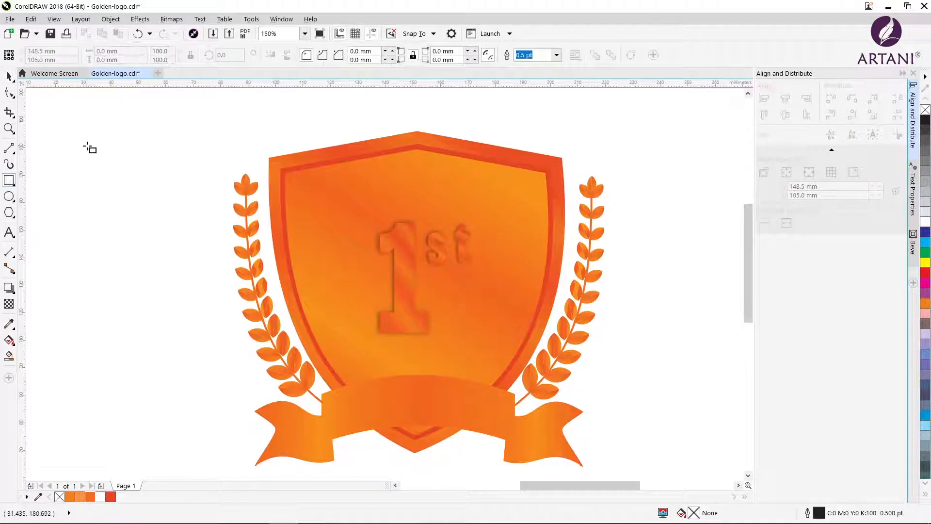
{"action": "left_click", "coordinate": [13, 217]}
{"action": "left_click", "coordinate": [46, 225]}
{"action": "mouse_move", "coordinate": [76, 187]}
{"action": "left_mouse_down"}
{"action": "mouse_move", "coordinate": [147, 270]}
{"action": "mouse_move", "coordinate": [158, 265]}
{"action": "left_mouse_up"}
Copy the gradient fill of the shield's outer border onto the star
{"action": "left_click", "coordinate": [31, 19]}
{"action": "left_click", "coordinate": [44, 178]}
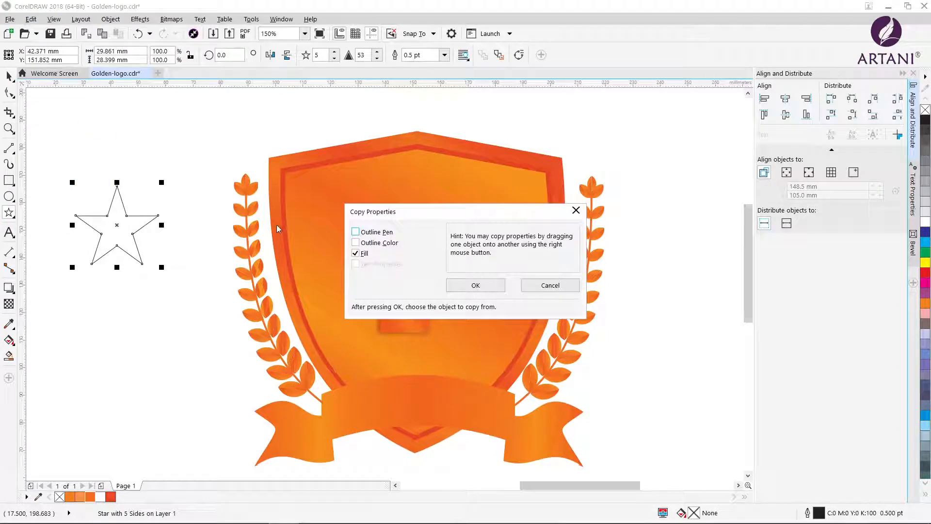
{"action": "left_click", "coordinate": [485, 285]}
{"action": "left_click", "coordinate": [273, 232]}
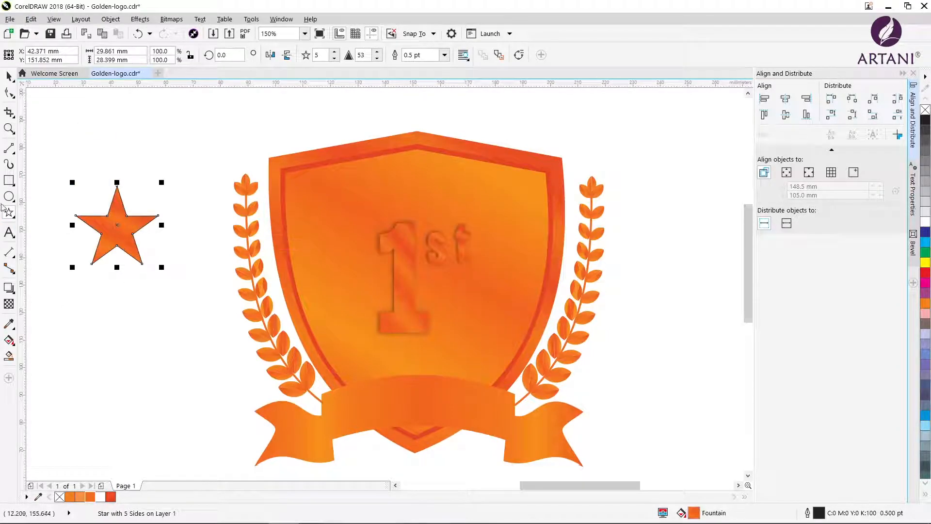
Change the star's gradient to a conical fountain fill, delete one light orange node and reposition the remaining colour nodes
{"action": "double_click", "coordinate": [692, 514]}
{"action": "left_click", "coordinate": [457, 215]}
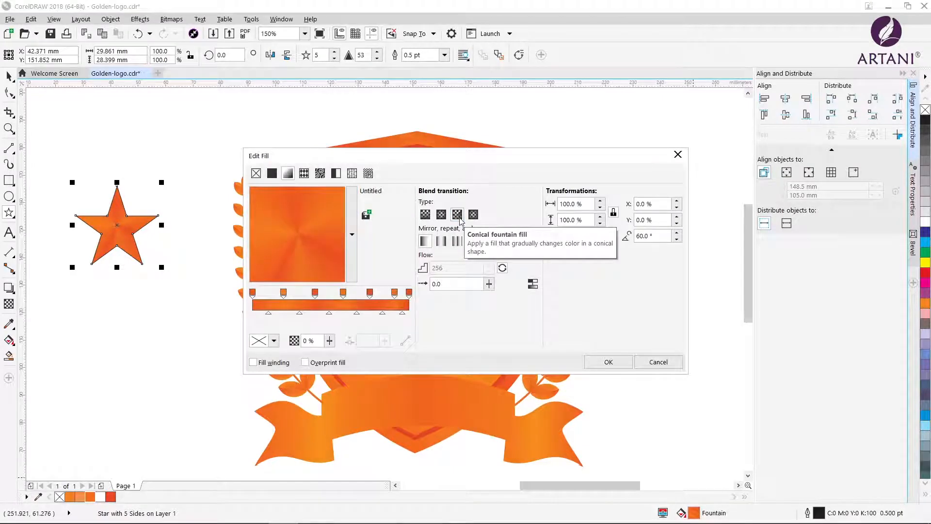
{"action": "double_click", "coordinate": [283, 293]}
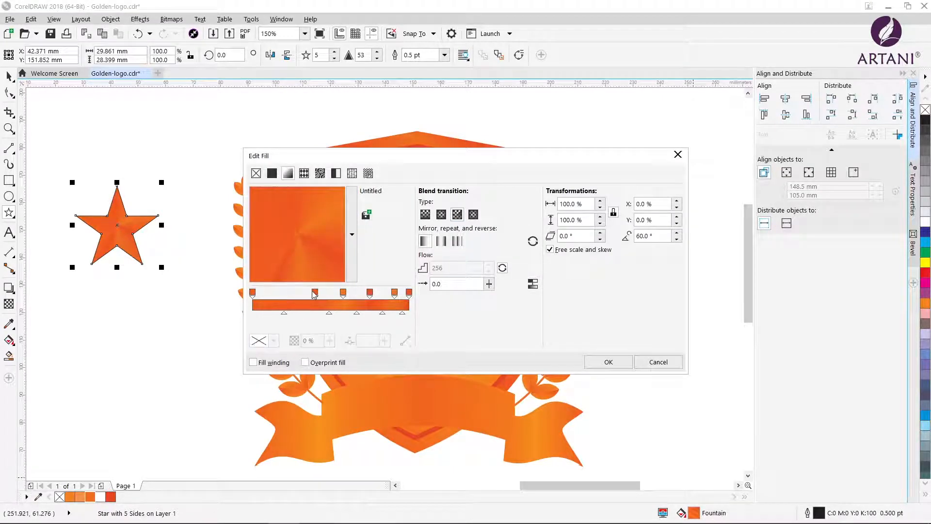
{"action": "left_click_drag", "start_coordinate": [313, 292], "coordinate": [288, 293]}
{"action": "mouse_move", "coordinate": [343, 295]}
{"action": "left_mouse_down"}
{"action": "mouse_move", "coordinate": [317, 295]}
{"action": "mouse_move", "coordinate": [367, 295]}
{"action": "mouse_move", "coordinate": [338, 296]}
{"action": "left_mouse_up"}
{"action": "left_click", "coordinate": [375, 295]}
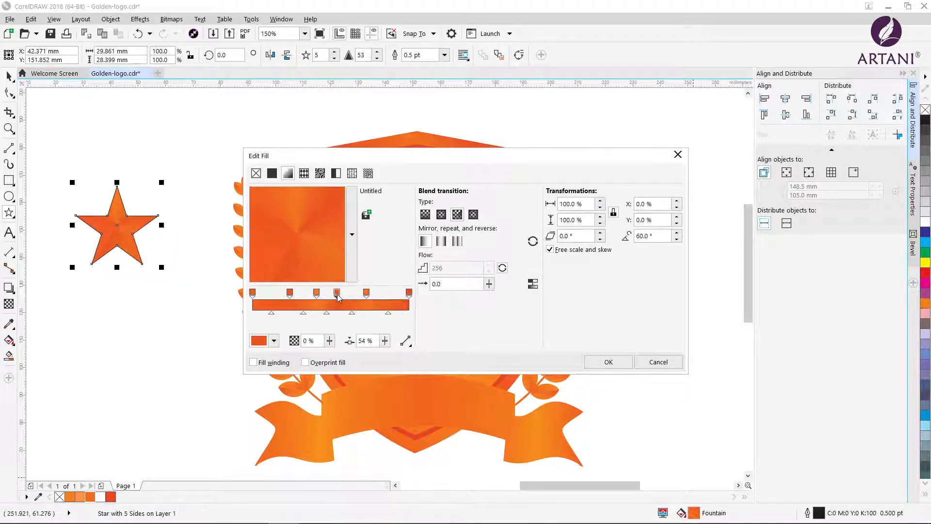
{"action": "left_click", "coordinate": [593, 363]}
Remove the star's outline and place it scaled down on the shield, centred above the "1st" text
{"action": "left_click", "coordinate": [8, 75]}
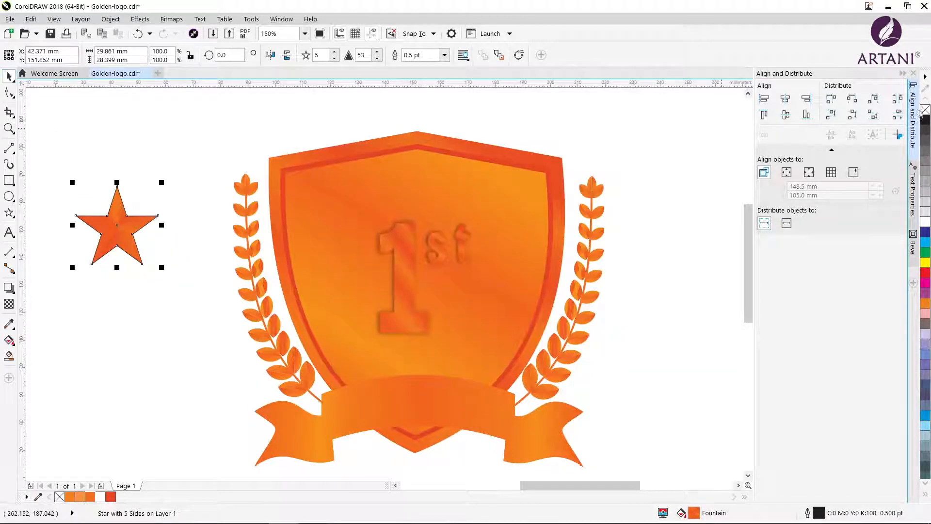
{"action": "left_click_drag", "start_coordinate": [128, 227], "coordinate": [422, 182]}
{"action": "left_click_drag", "start_coordinate": [366, 138], "coordinate": [400, 170]}
{"action": "left_click_drag", "start_coordinate": [439, 201], "coordinate": [429, 186]}
Place smaller copies of the star, about 10 mm wide, on both sides of the central star
{"action": "left_click_drag", "start_coordinate": [391, 154], "coordinate": [460, 186]}
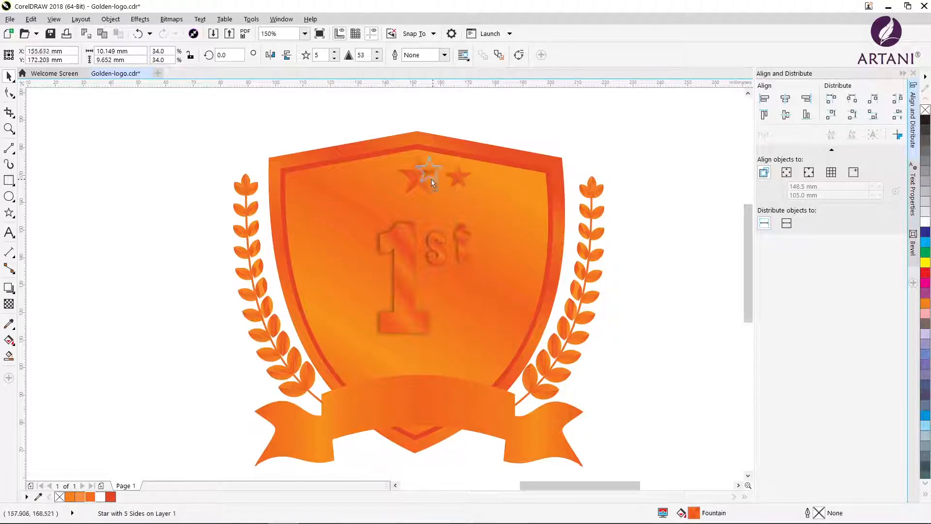
{"action": "left_click_drag", "start_coordinate": [385, 190], "coordinate": [383, 190]}
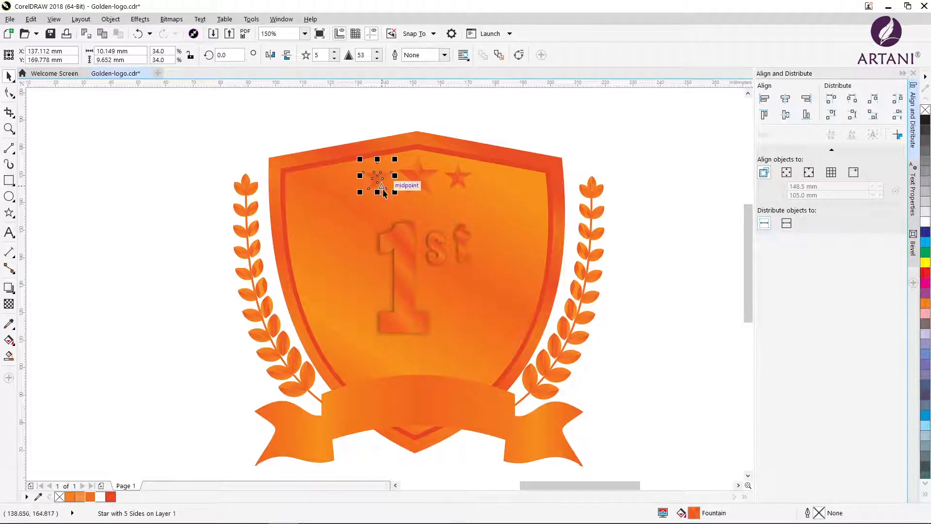
{"action": "left_click", "coordinate": [689, 224]}
{"action": "scroll", "coordinate": [687, 261], "scroll_direction": "down", "scroll_amount": 2}
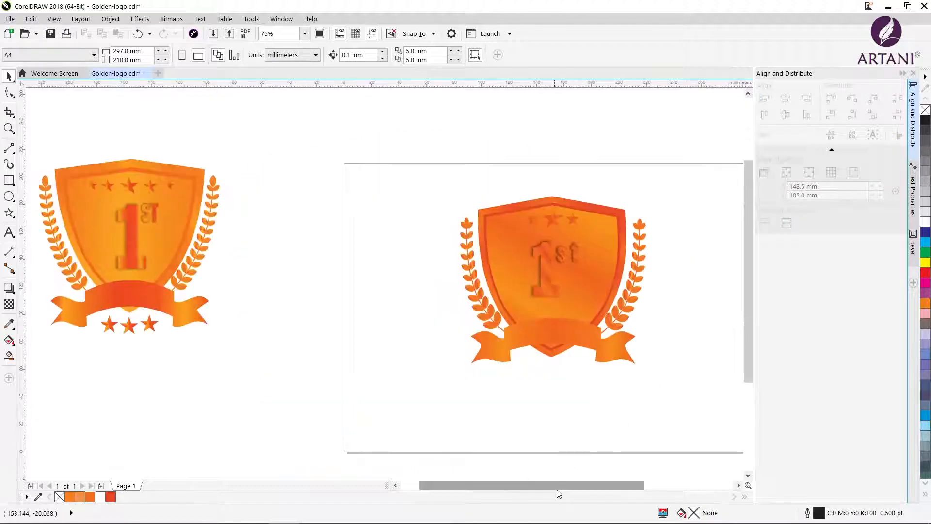
Place a copy of the central star, about 15 mm wide, on the middle of the ribbon banner
{"action": "left_click_drag", "start_coordinate": [565, 485], "coordinate": [613, 485]}
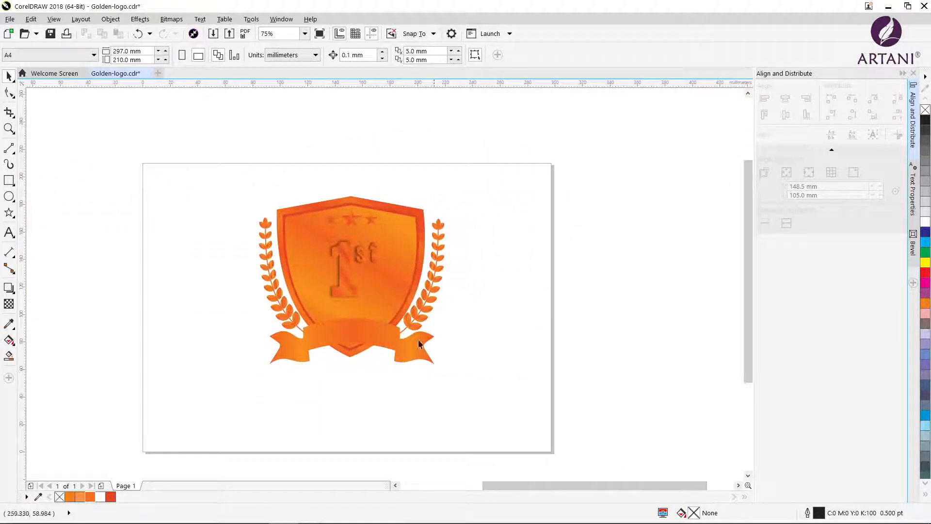
{"action": "left_click_drag", "start_coordinate": [354, 224], "coordinate": [350, 328]}
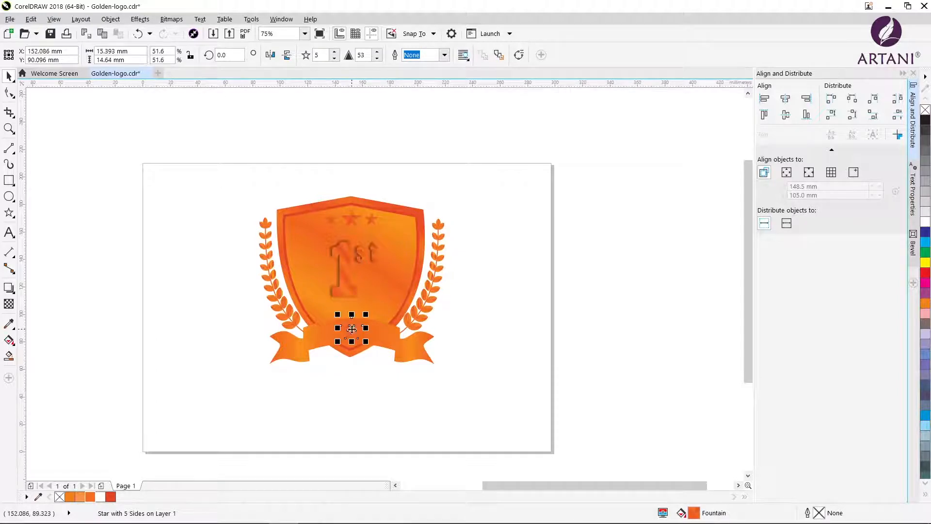
{"action": "left_click", "coordinate": [370, 418]}
{"action": "left_click", "coordinate": [352, 332]}
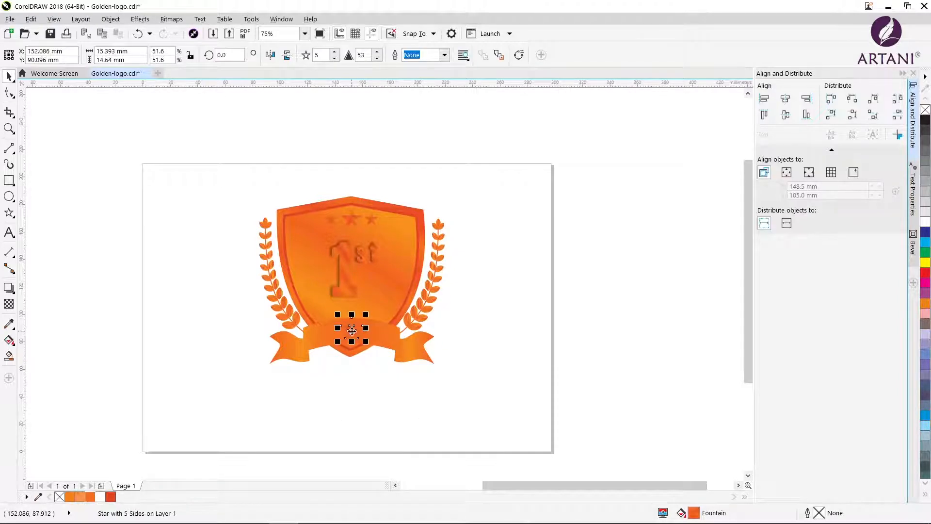
In the banner star's fountain fill, move the first inner orange node to 29% and recolour the starting node to C2 M58 Y64 K0
{"action": "double_click", "coordinate": [695, 514]}
{"action": "double_click", "coordinate": [290, 293]}
{"action": "left_click_drag", "start_coordinate": [316, 293], "coordinate": [298, 294]}
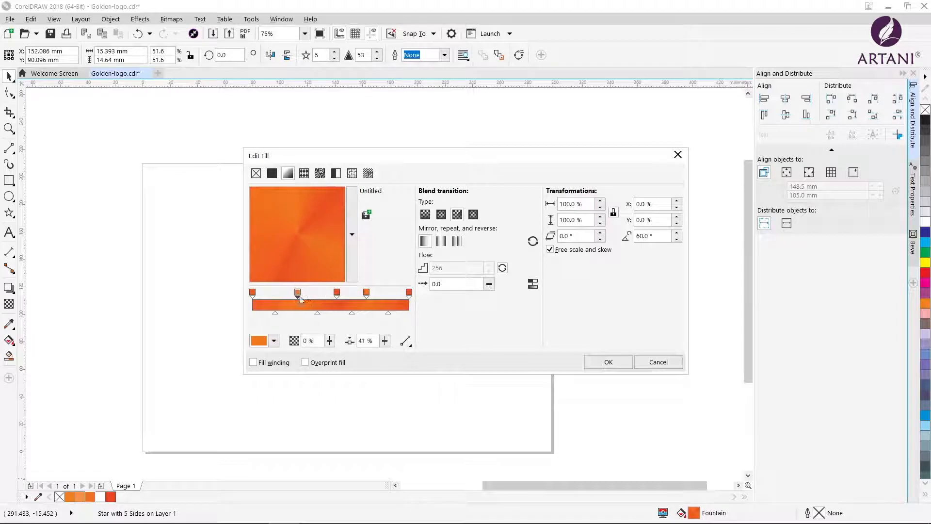
{"action": "left_click", "coordinate": [253, 293]}
{"action": "left_click", "coordinate": [274, 340]}
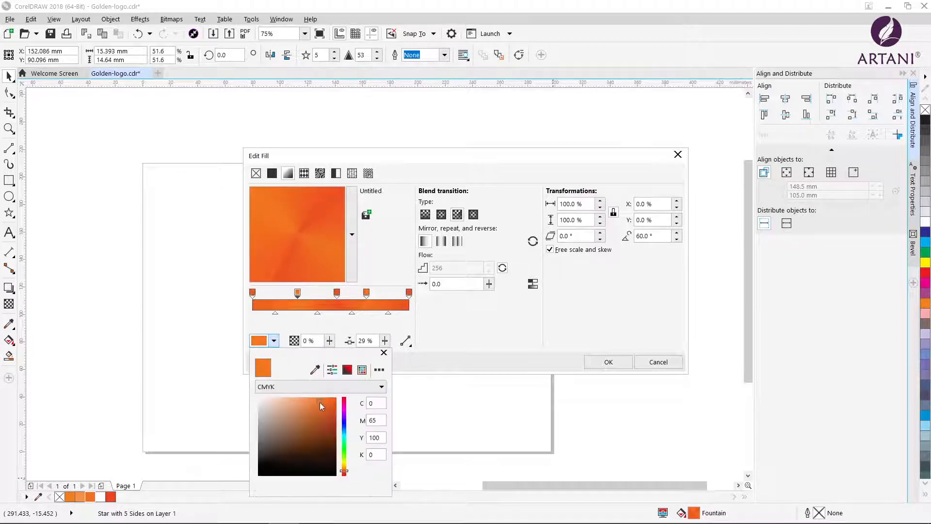
{"action": "left_click_drag", "start_coordinate": [319, 402], "coordinate": [305, 403]}
{"action": "left_click", "coordinate": [253, 293]}
{"action": "left_click", "coordinate": [260, 343]}
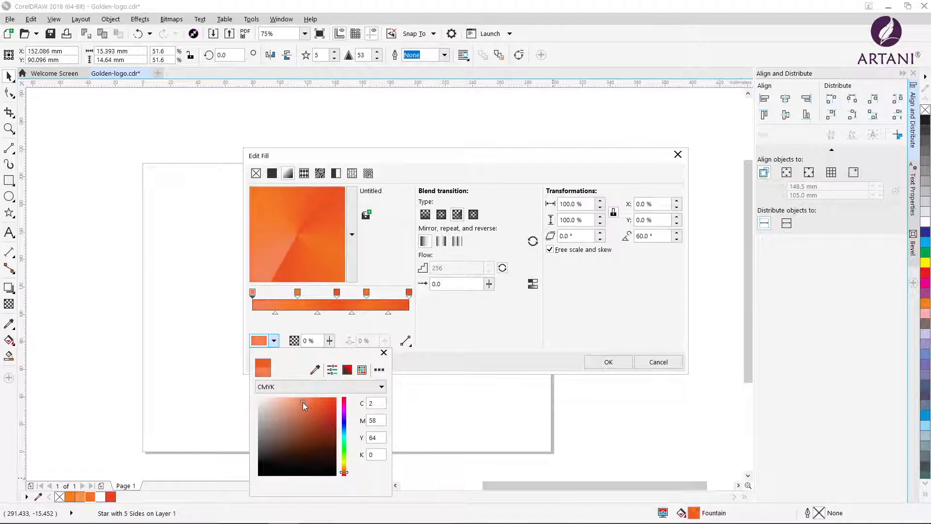
{"action": "left_click", "coordinate": [607, 362]}
{"action": "left_click", "coordinate": [180, 324]}
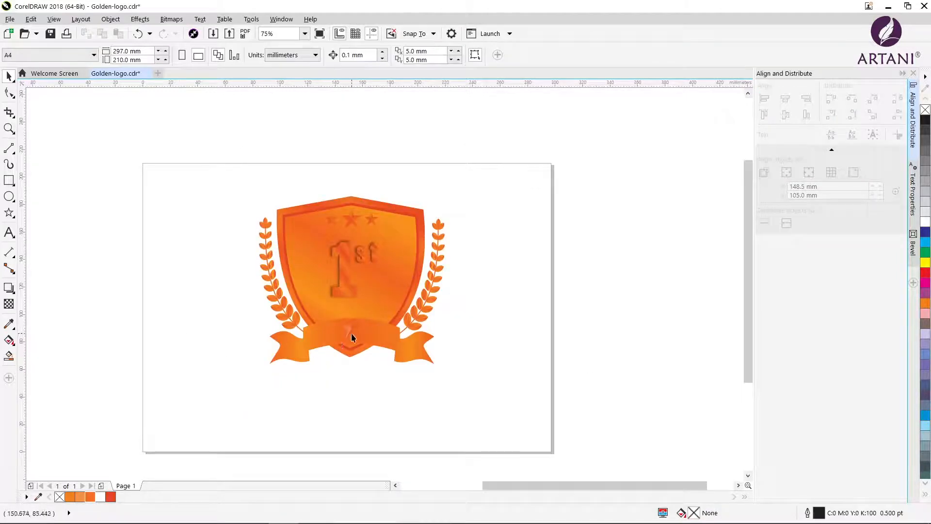
Add a short drop shadow to the star on the ribbon banner
{"action": "scroll", "coordinate": [351, 347], "scroll_direction": "up", "scroll_amount": 1}
{"action": "left_click", "coordinate": [351, 315]}
{"action": "left_click", "coordinate": [9, 288]}
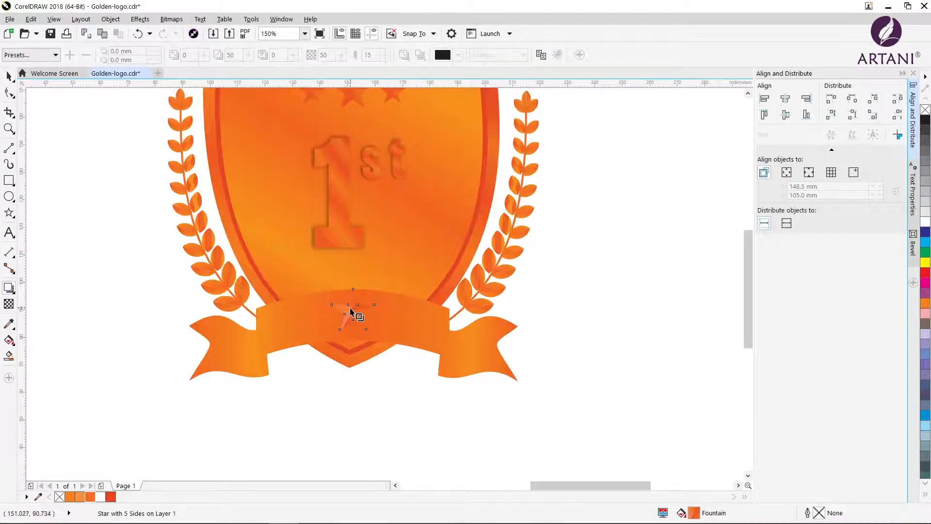
{"action": "left_click_drag", "start_coordinate": [353, 311], "coordinate": [345, 314]}
{"action": "left_click", "coordinate": [92, 270]}
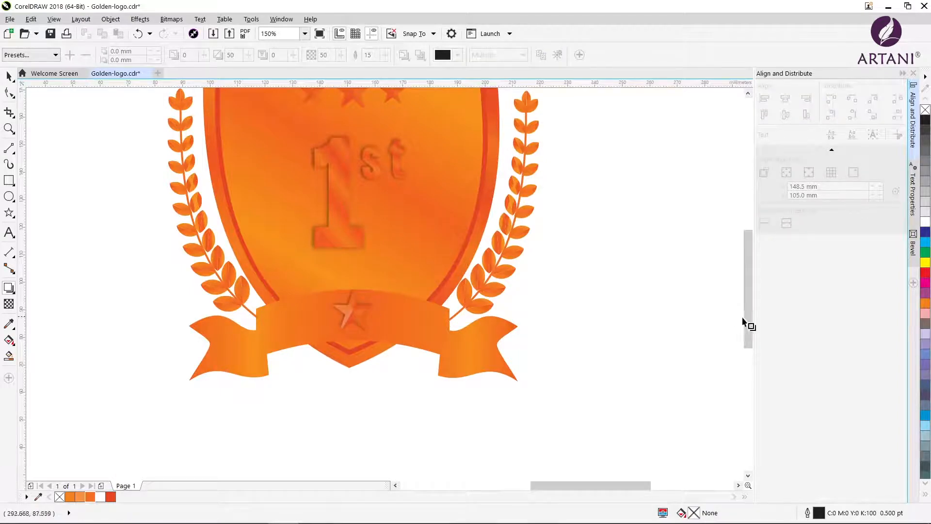
Add a drop shadow to the large central star above the "1st" text
{"action": "left_click_drag", "start_coordinate": [744, 322], "coordinate": [744, 294]}
{"action": "left_click", "coordinate": [358, 183]}
{"action": "left_click_drag", "start_coordinate": [374, 180], "coordinate": [393, 188]}
{"action": "key", "text": "ctrl+z"}
Add a drop shadow to each of the two small stars flanking the central star
{"action": "left_click", "coordinate": [9, 76]}
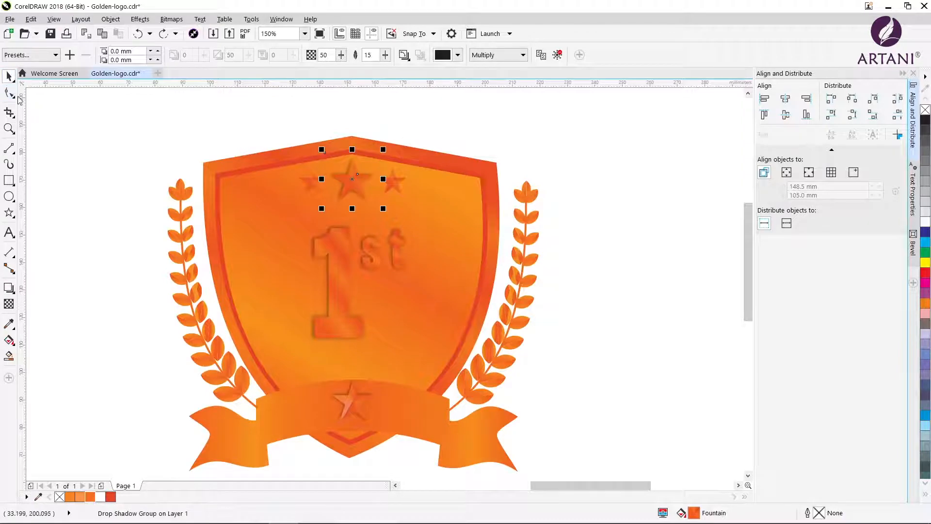
{"action": "left_click", "coordinate": [307, 184]}
{"action": "left_click", "coordinate": [306, 184]}
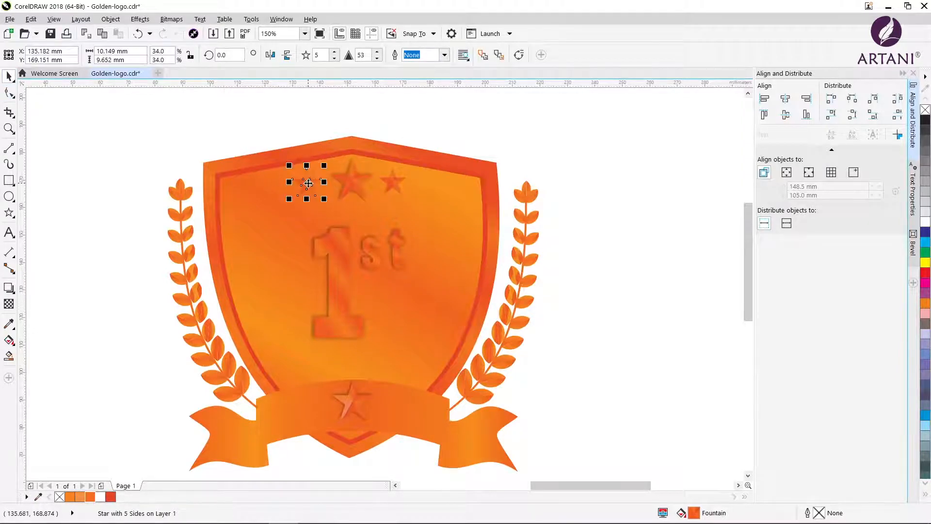
{"action": "left_click", "coordinate": [10, 287]}
{"action": "left_click_drag", "start_coordinate": [311, 181], "coordinate": [327, 181]}
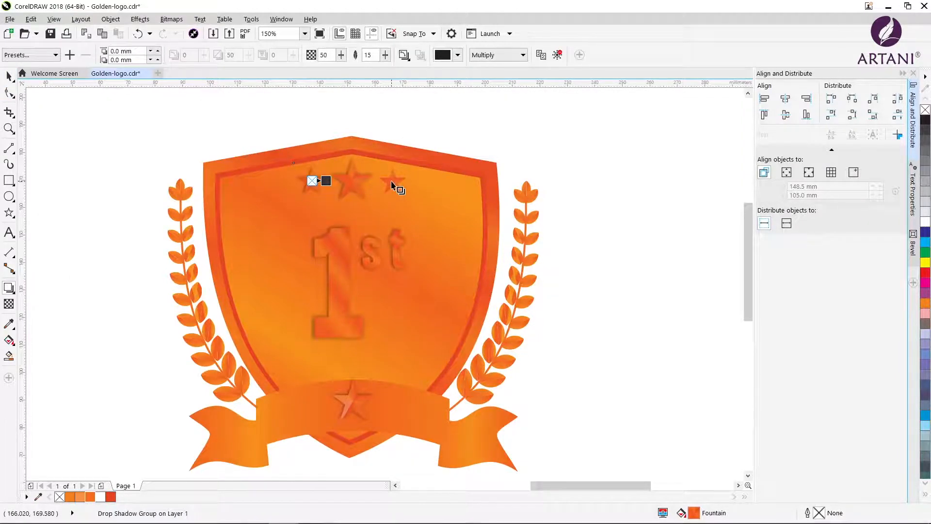
{"action": "left_click_drag", "start_coordinate": [393, 182], "coordinate": [406, 181]}
Select the whole logo and place a copy of it directly beside the original, at the same height
{"action": "left_click", "coordinate": [9, 77]}
{"action": "scroll", "coordinate": [324, 285], "scroll_direction": "down", "scroll_amount": 1}
{"action": "key", "text": "ctrl+a"}
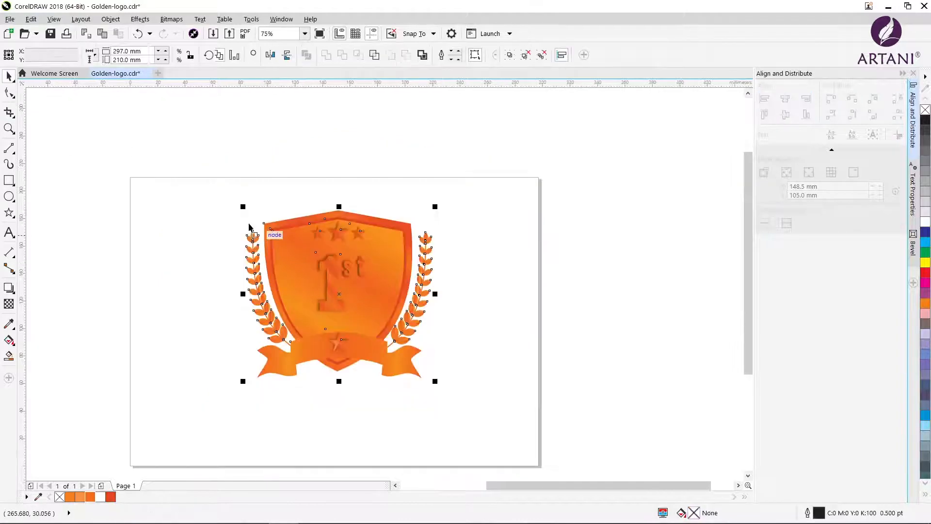
{"action": "left_click_drag", "start_coordinate": [338, 293], "coordinate": [533, 289]}
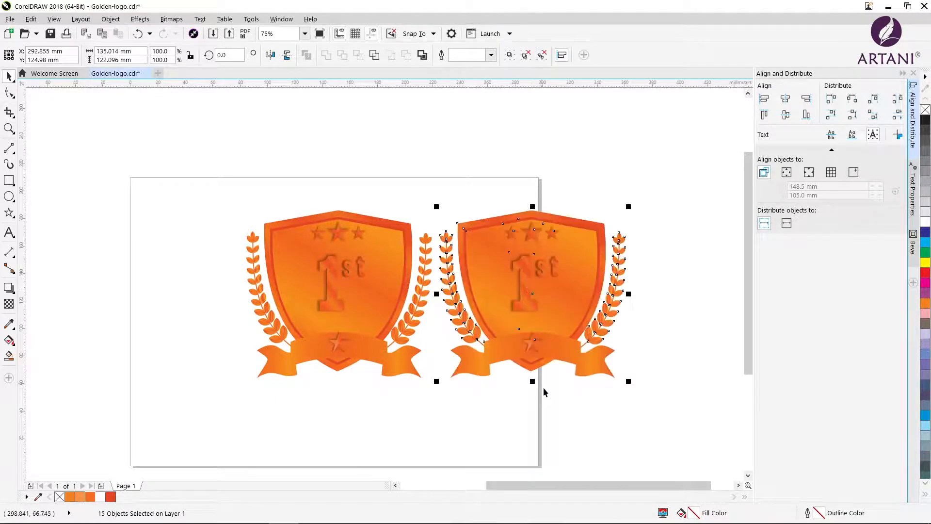
{"action": "left_click", "coordinate": [585, 420]}
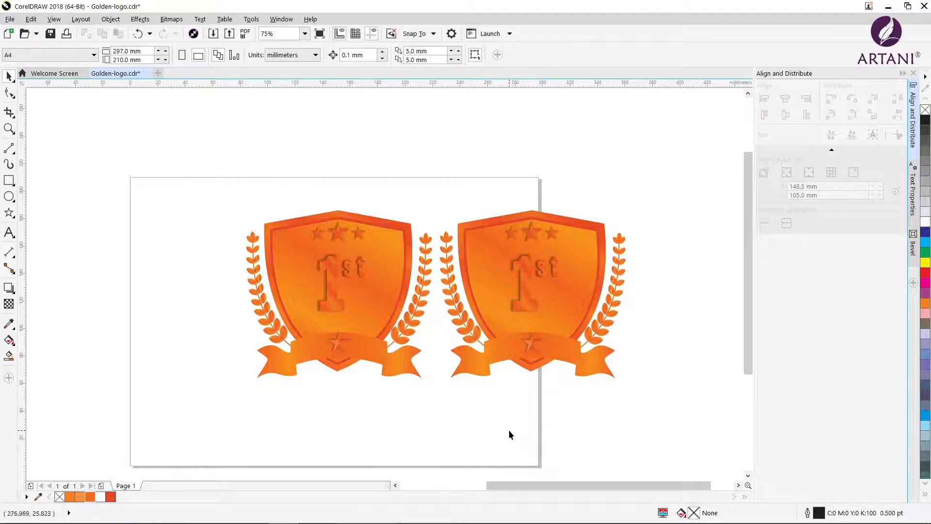